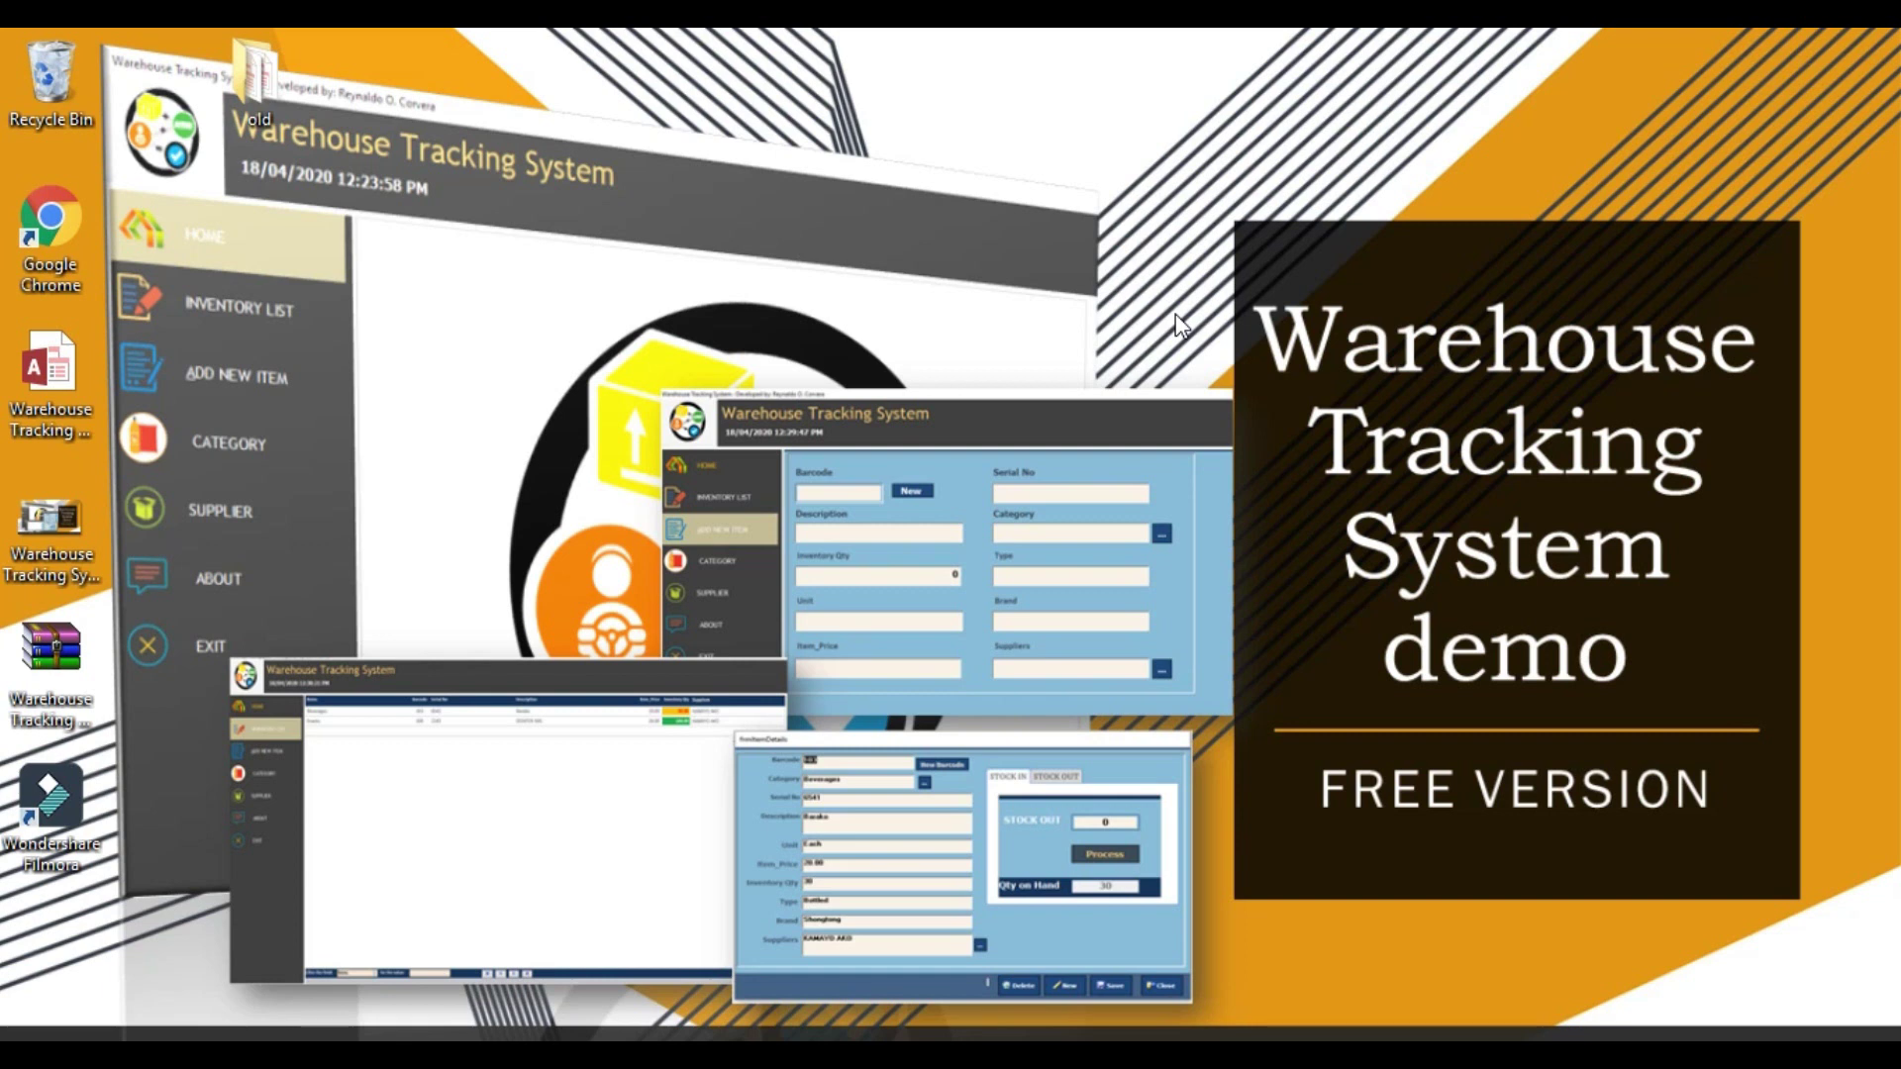
- Launch Warehouse Tracking System and show the inventory list of Beverages and Snacks items
left_click(64, 396)
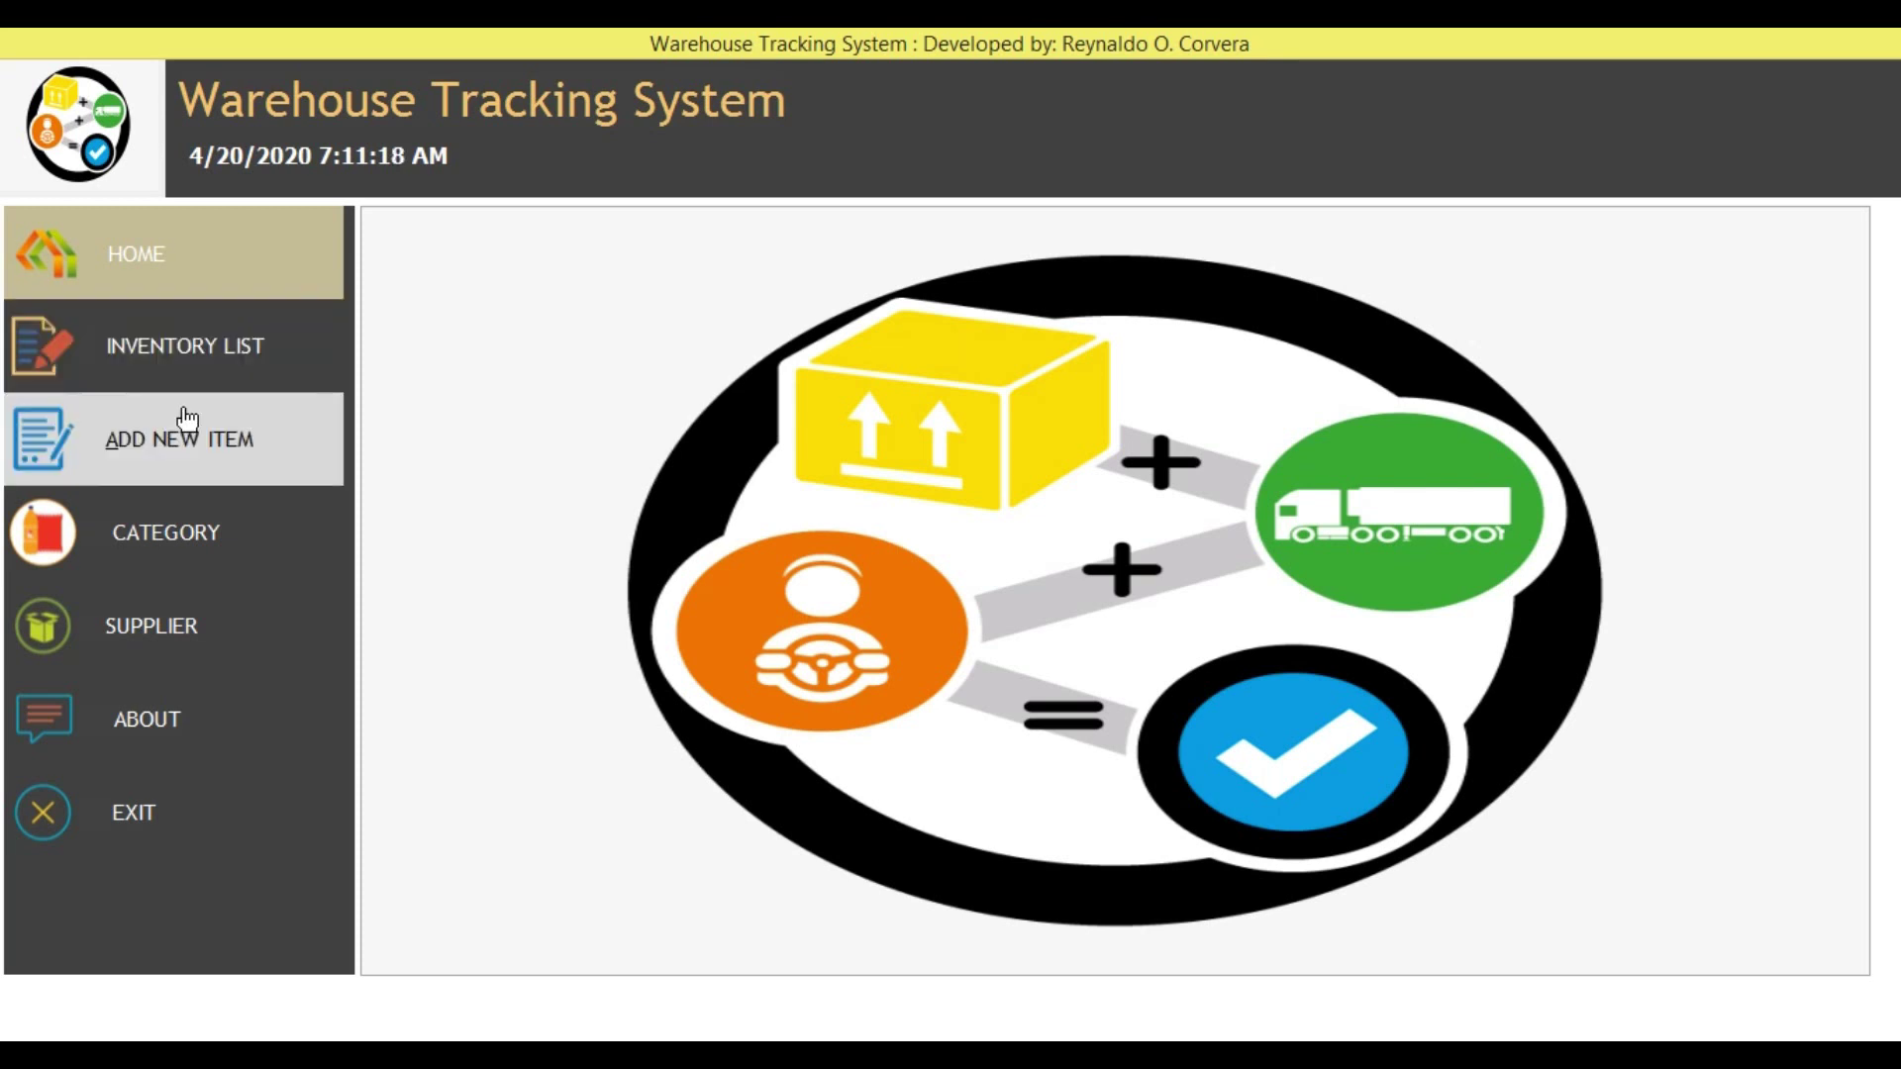
left_click(190, 343)
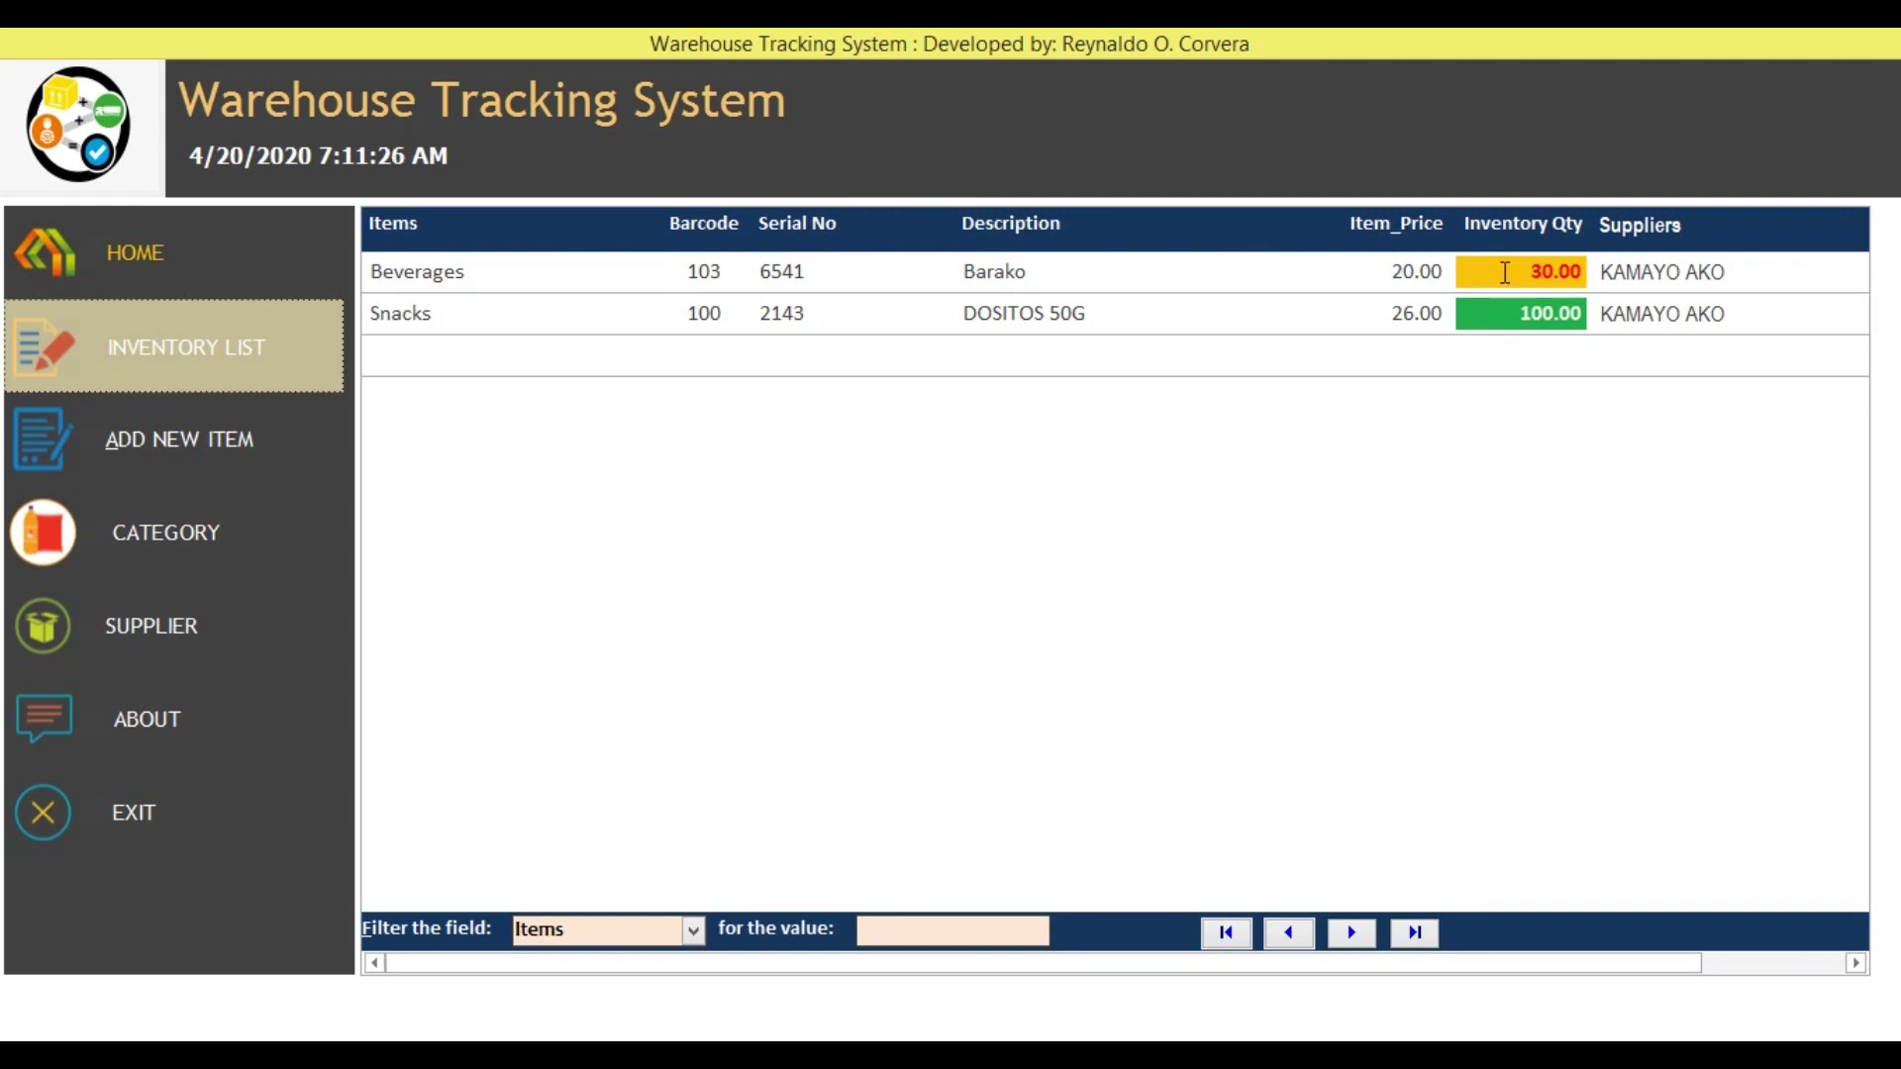
- Stock out all 30 units of Beverages (Barako), bringing its quantity to 0.00
left_click(1505, 272)
left_click(788, 274)
double_click(469, 281)
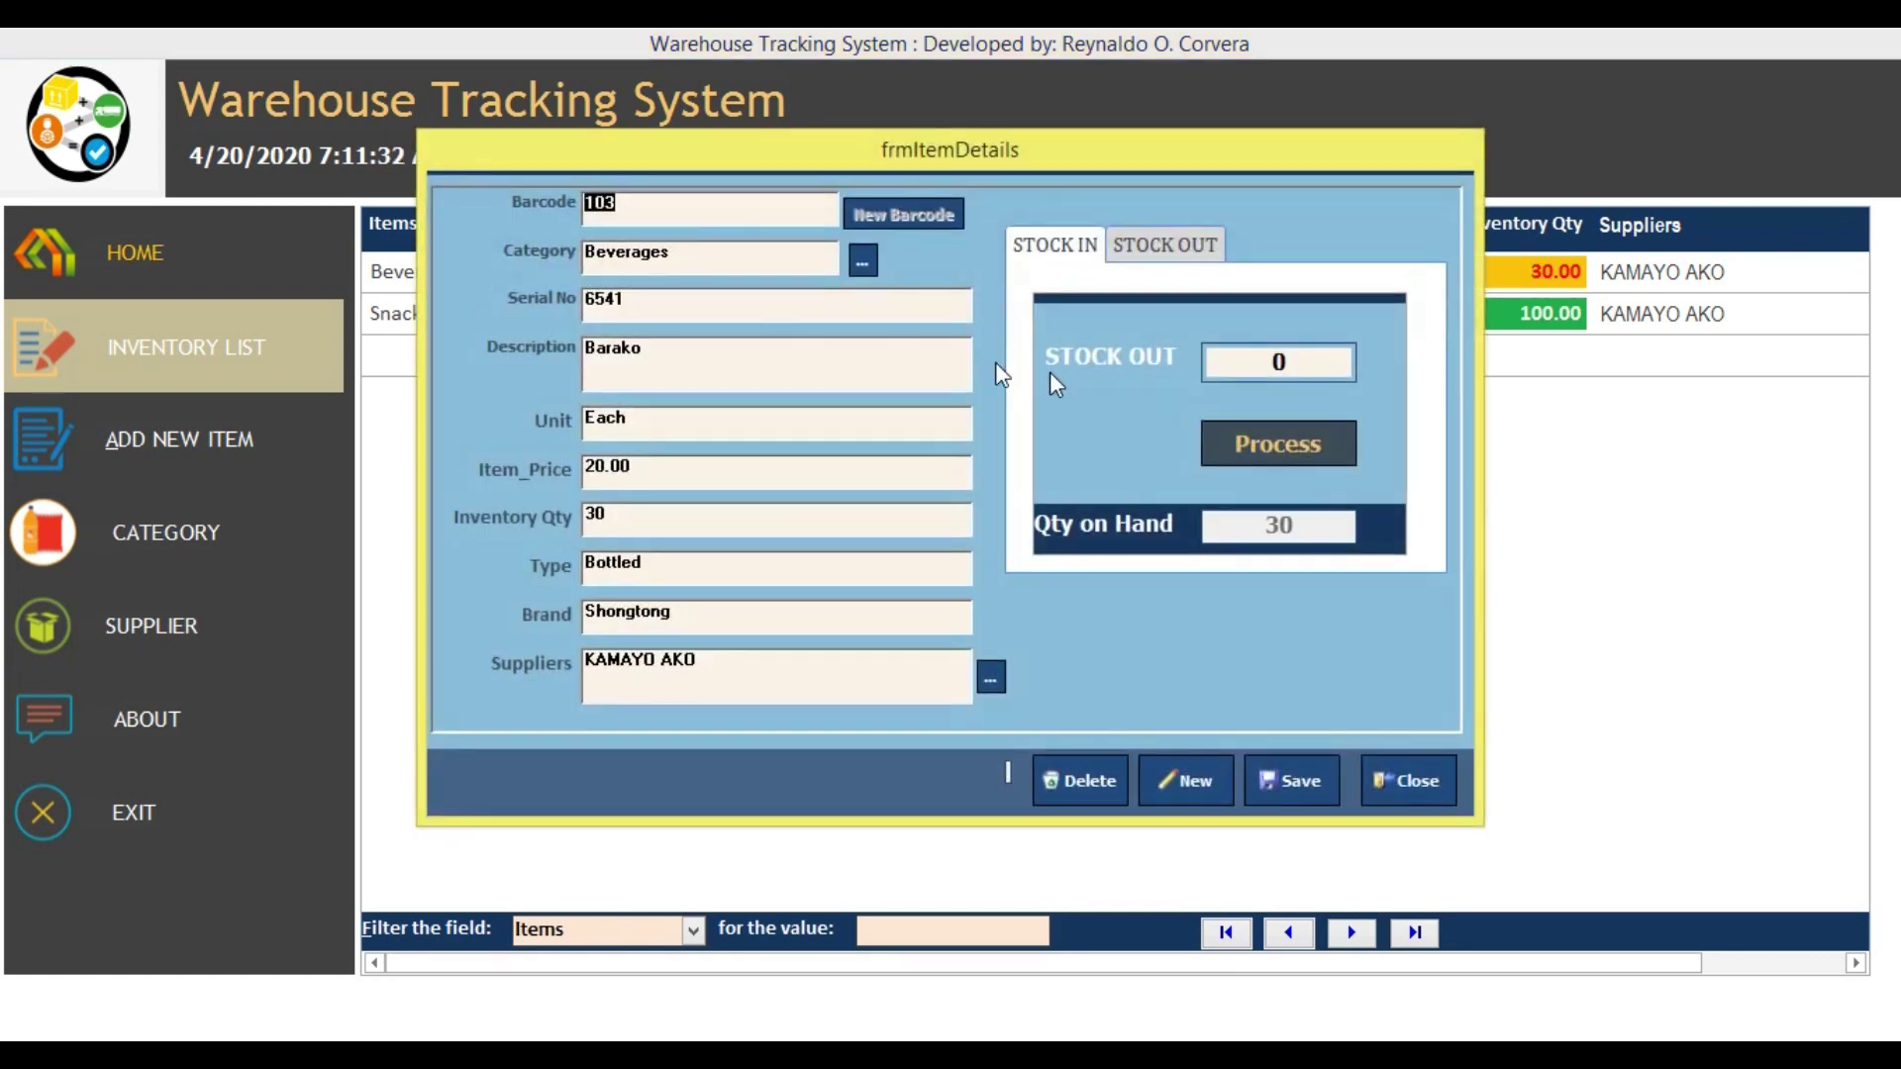
left_click(1144, 247)
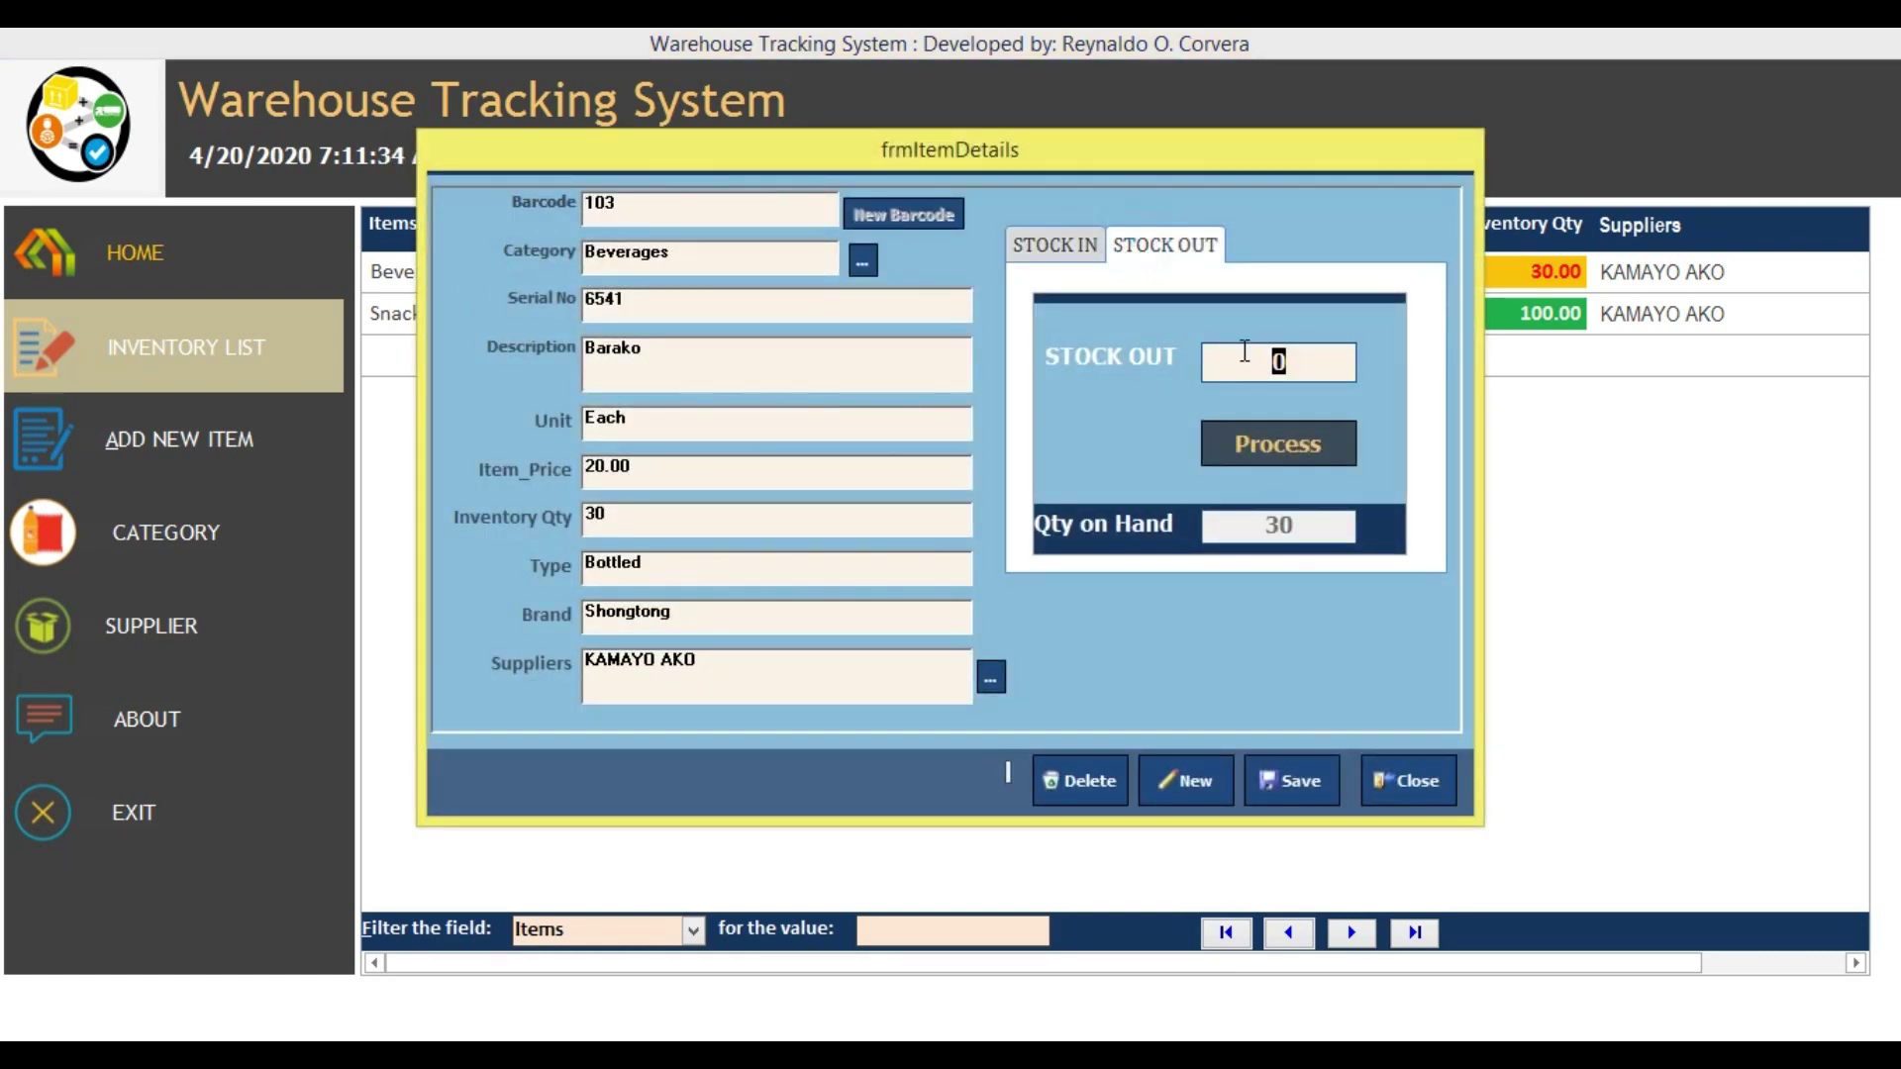
type("30")
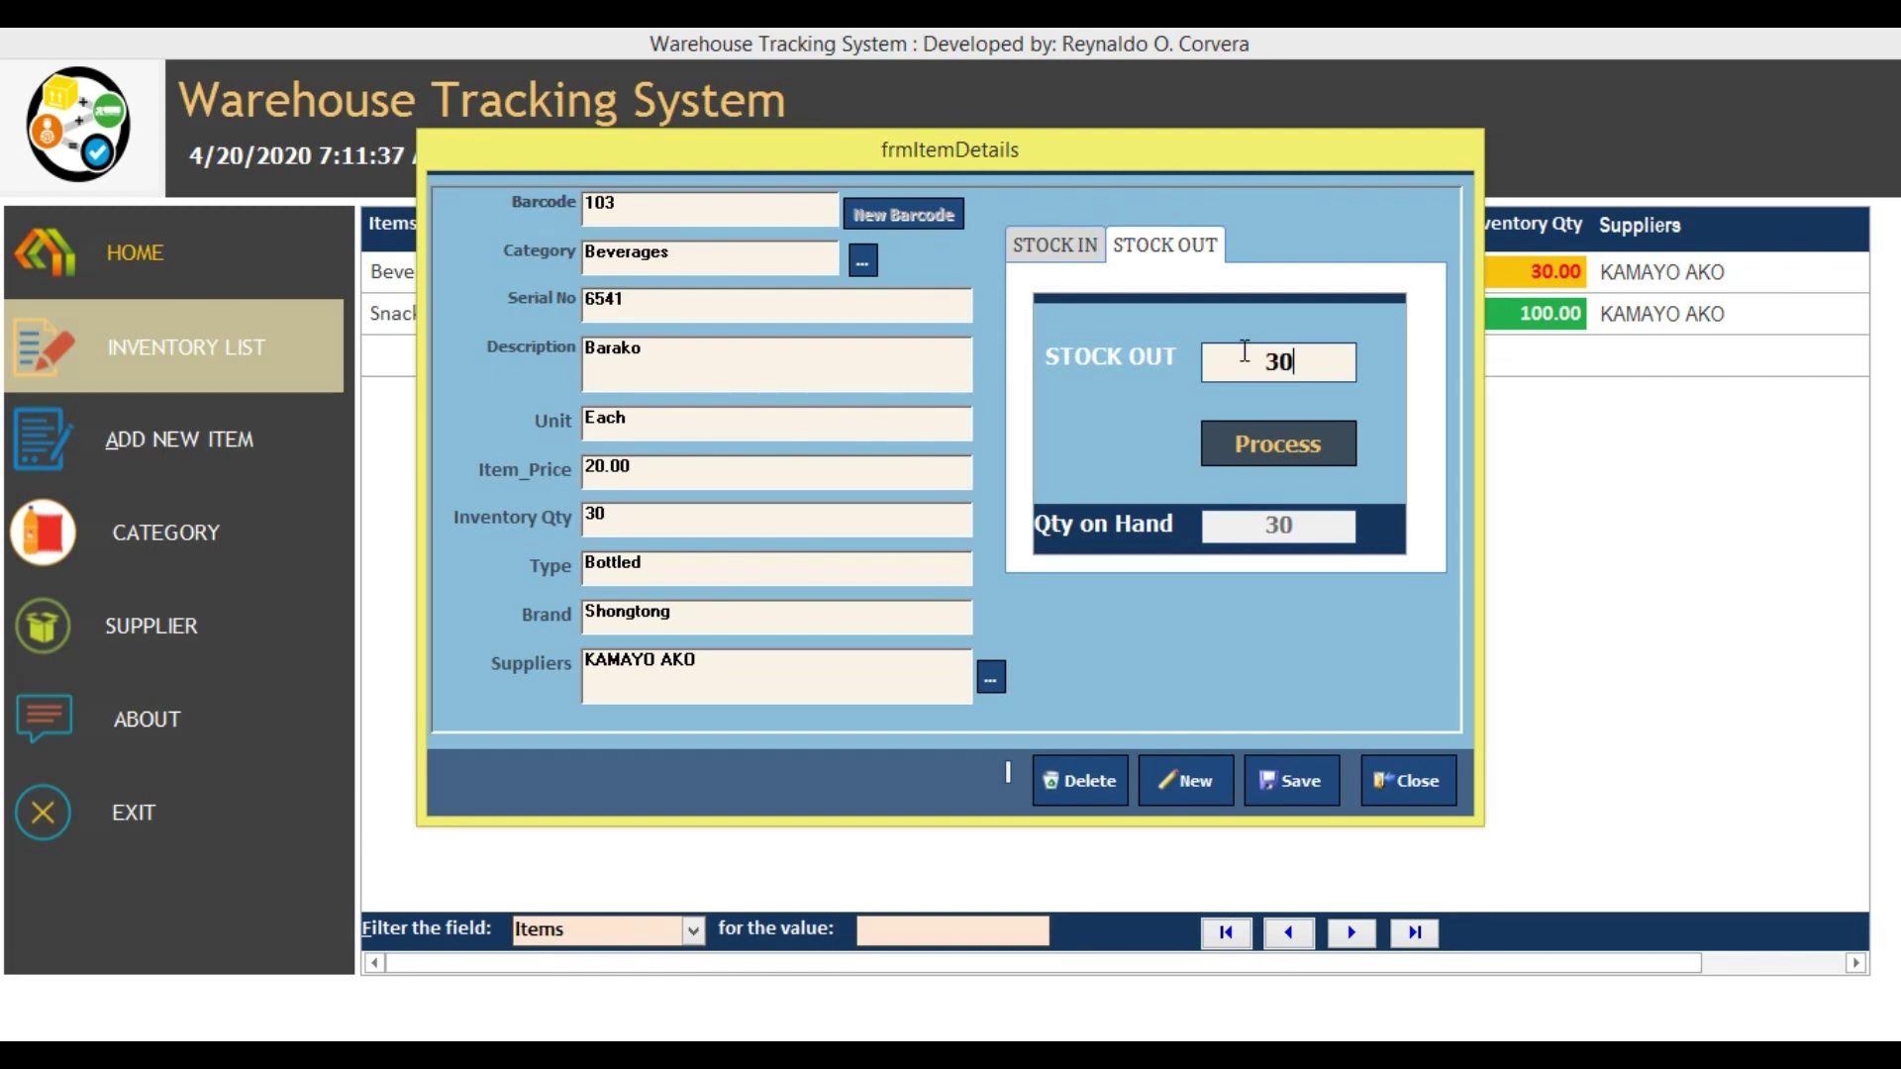
left_click(1290, 456)
left_click(1431, 782)
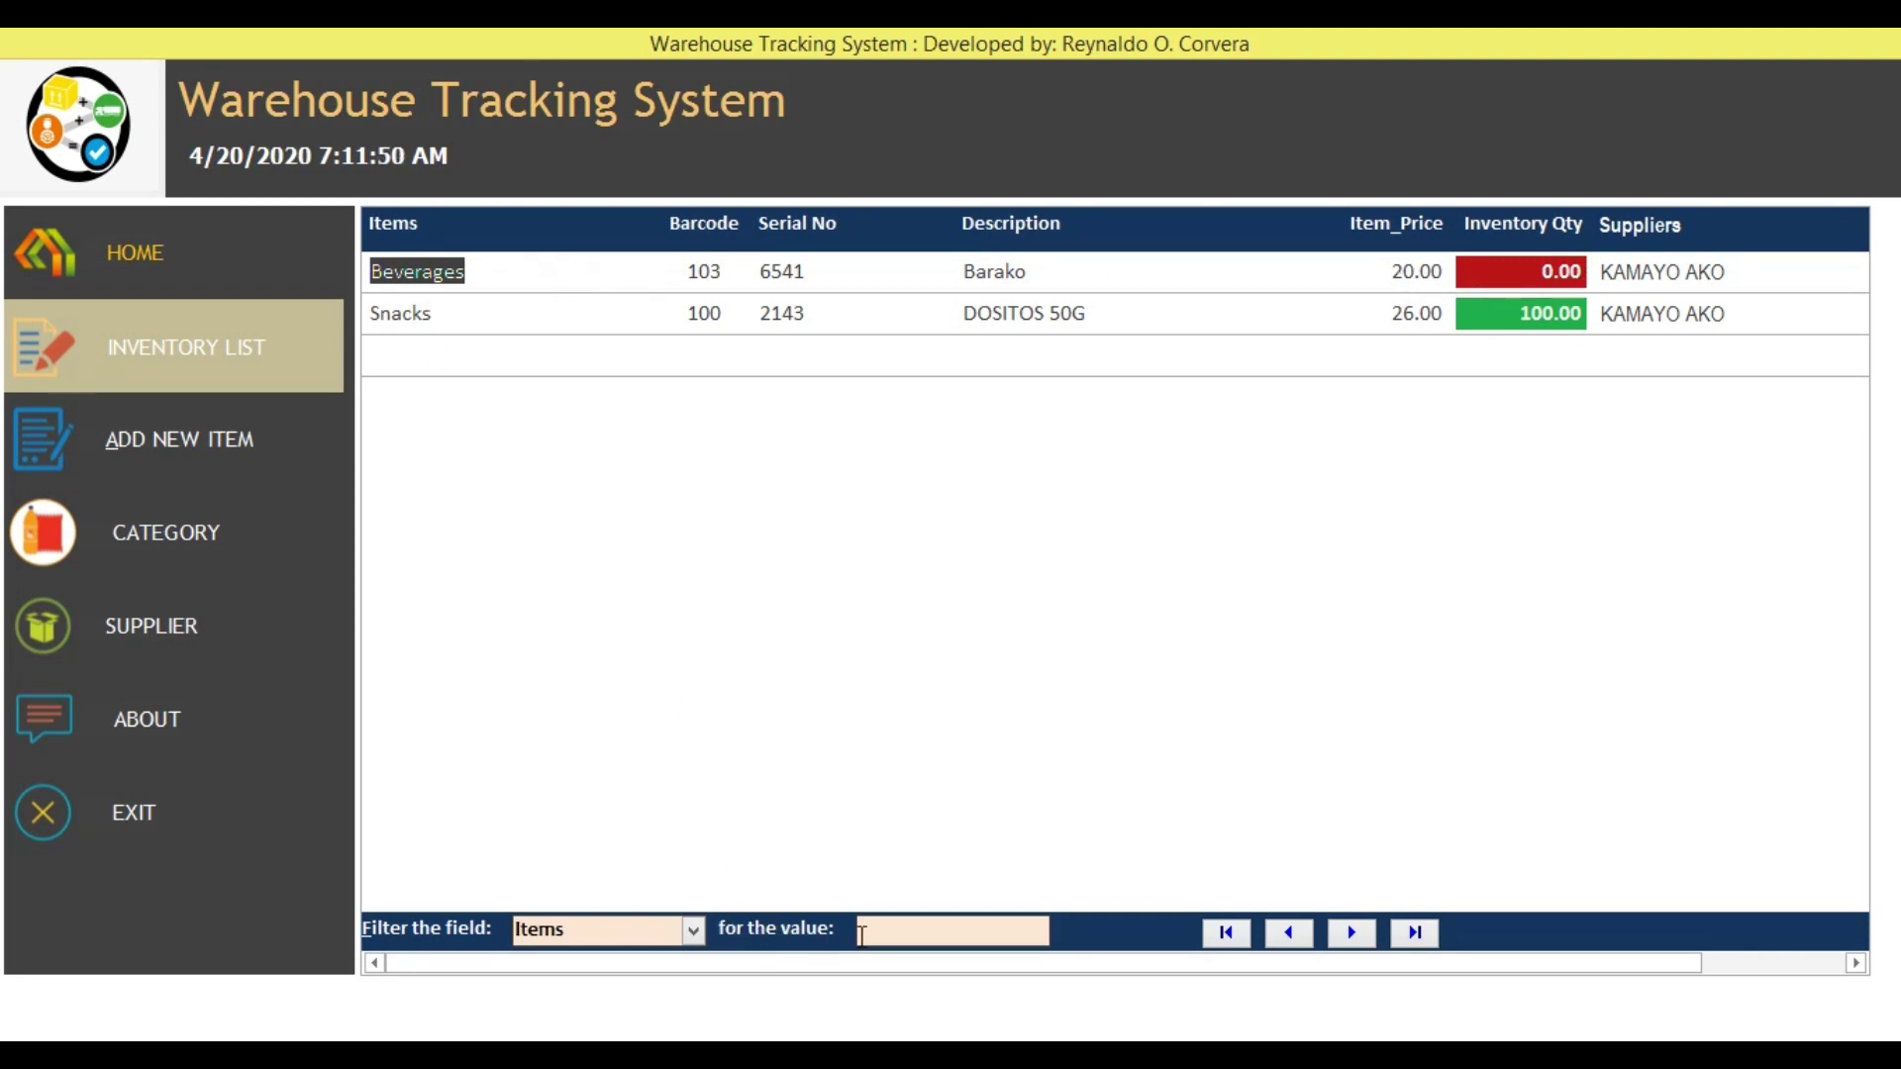
- Try the 'sna' filter on the inventory list, clear it, and bring up the Add New Item form
left_click(890, 934)
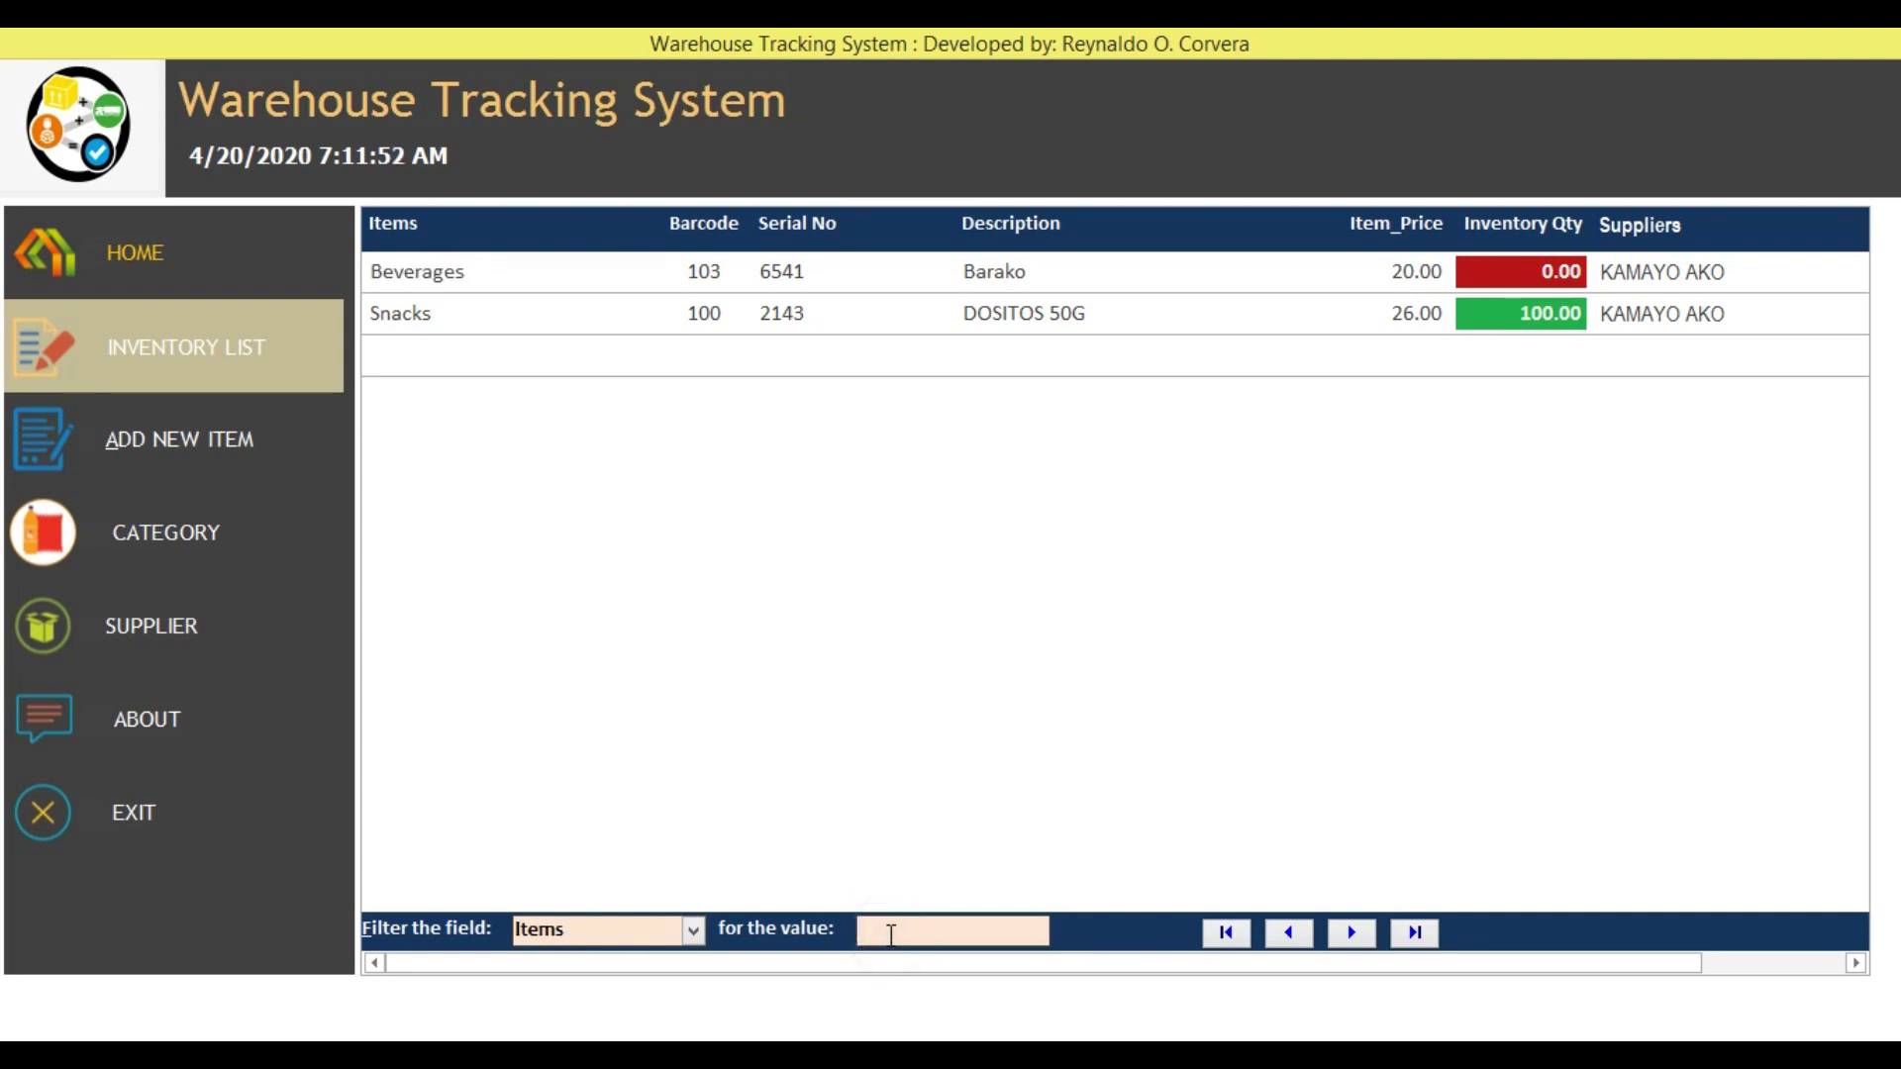
type("sna")
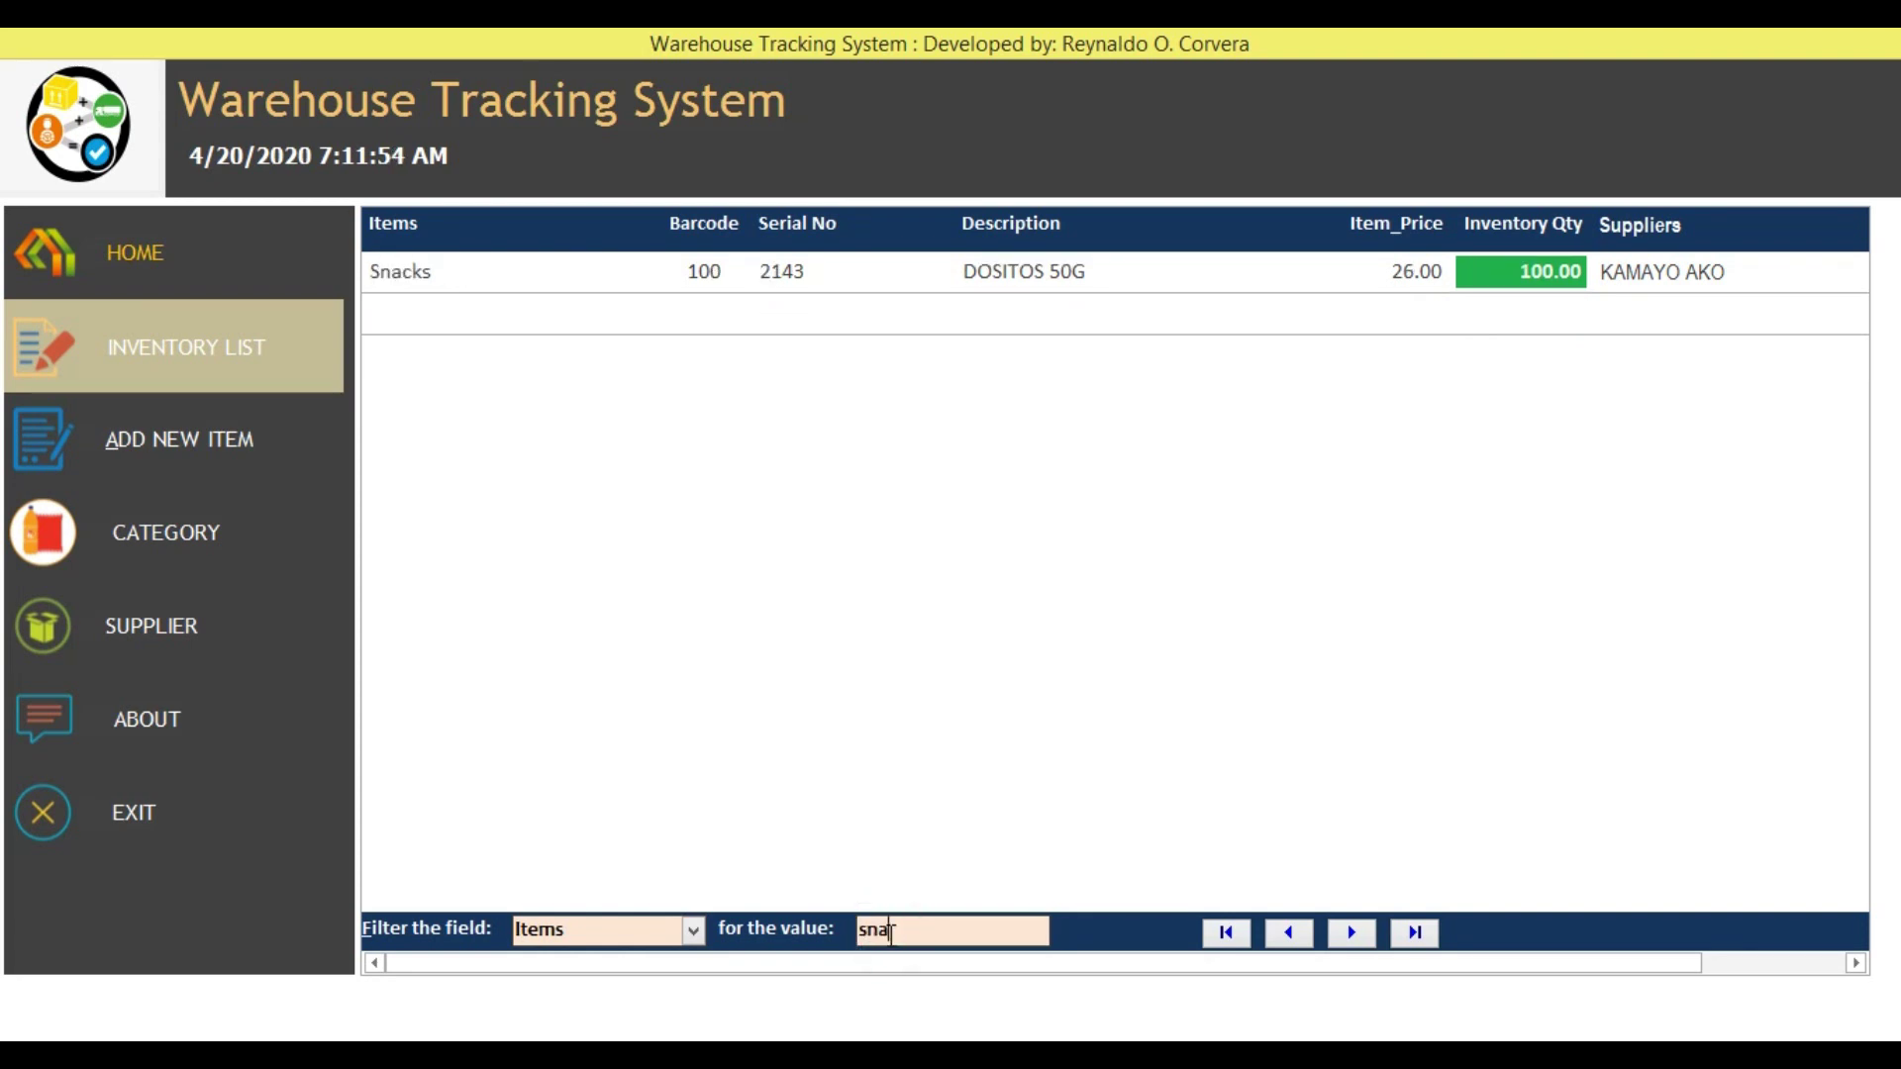
key("BackSpace")
key("BackSpace")
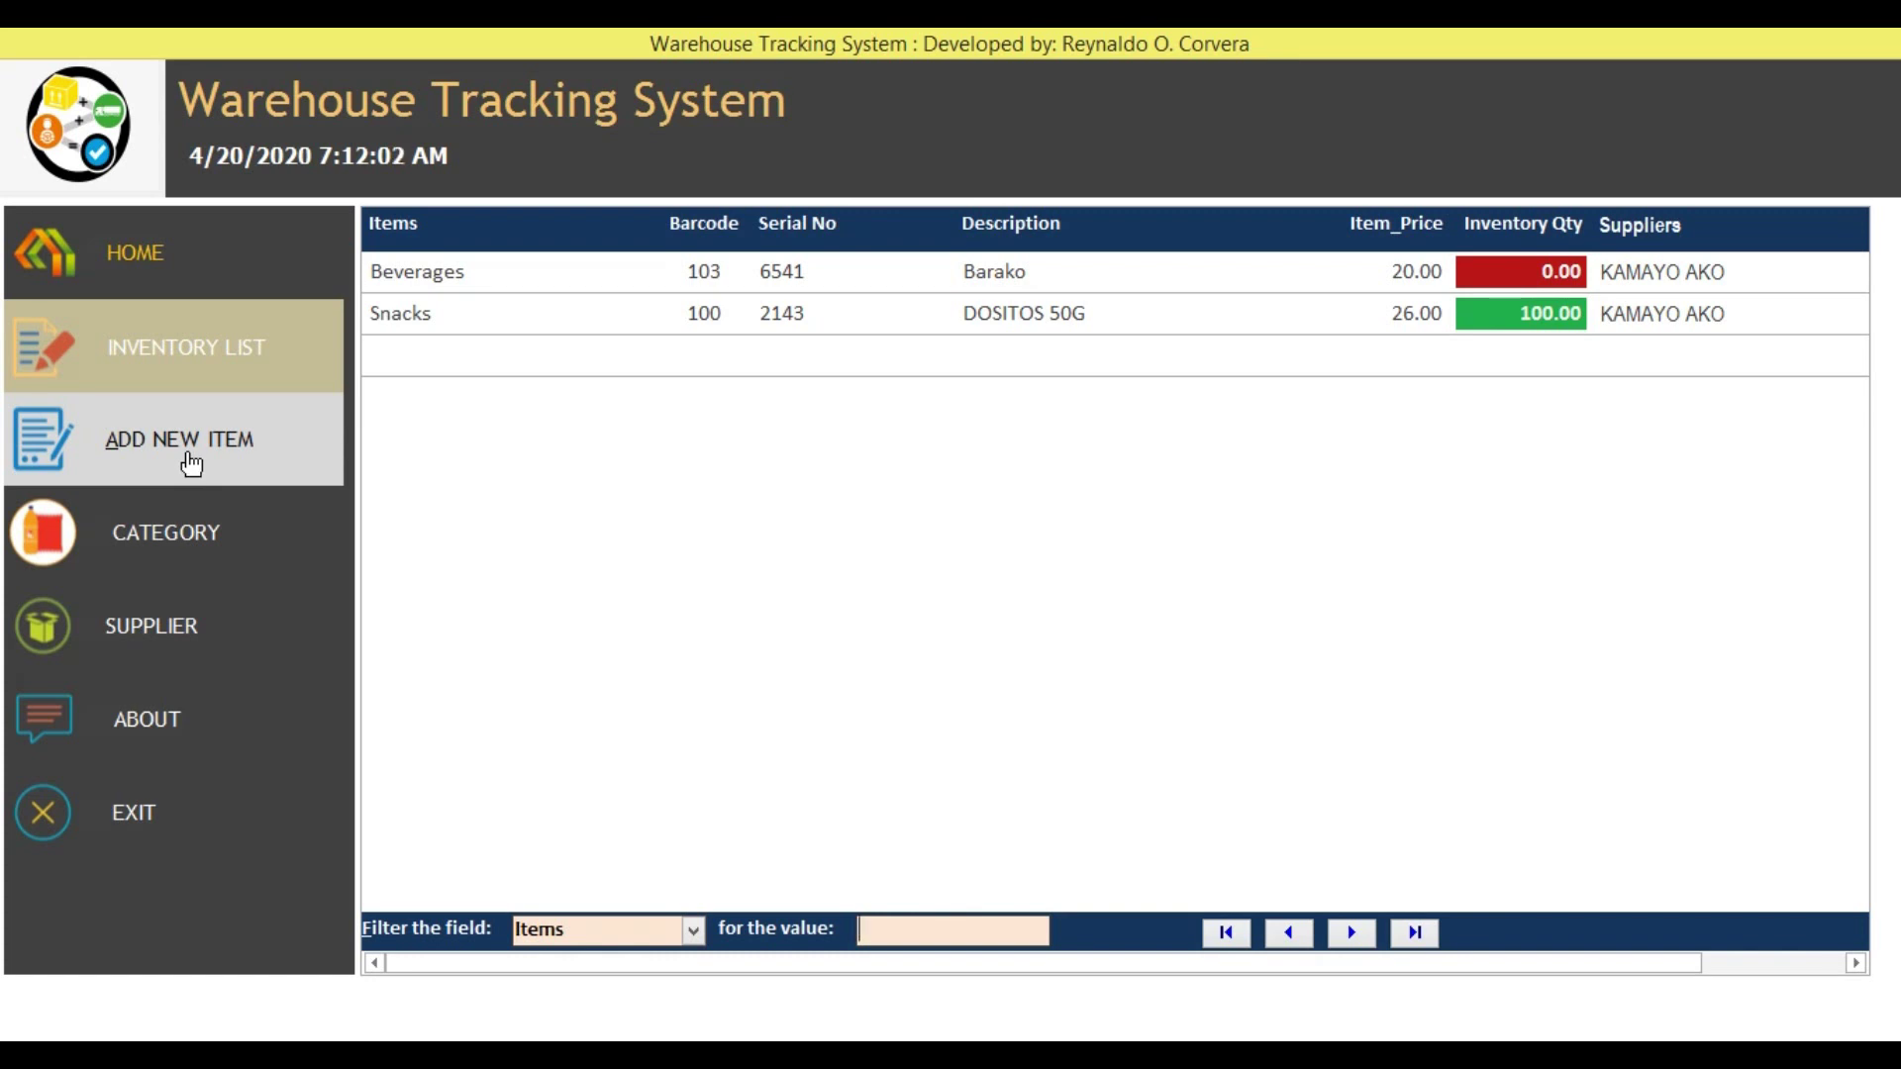
left_click(191, 462)
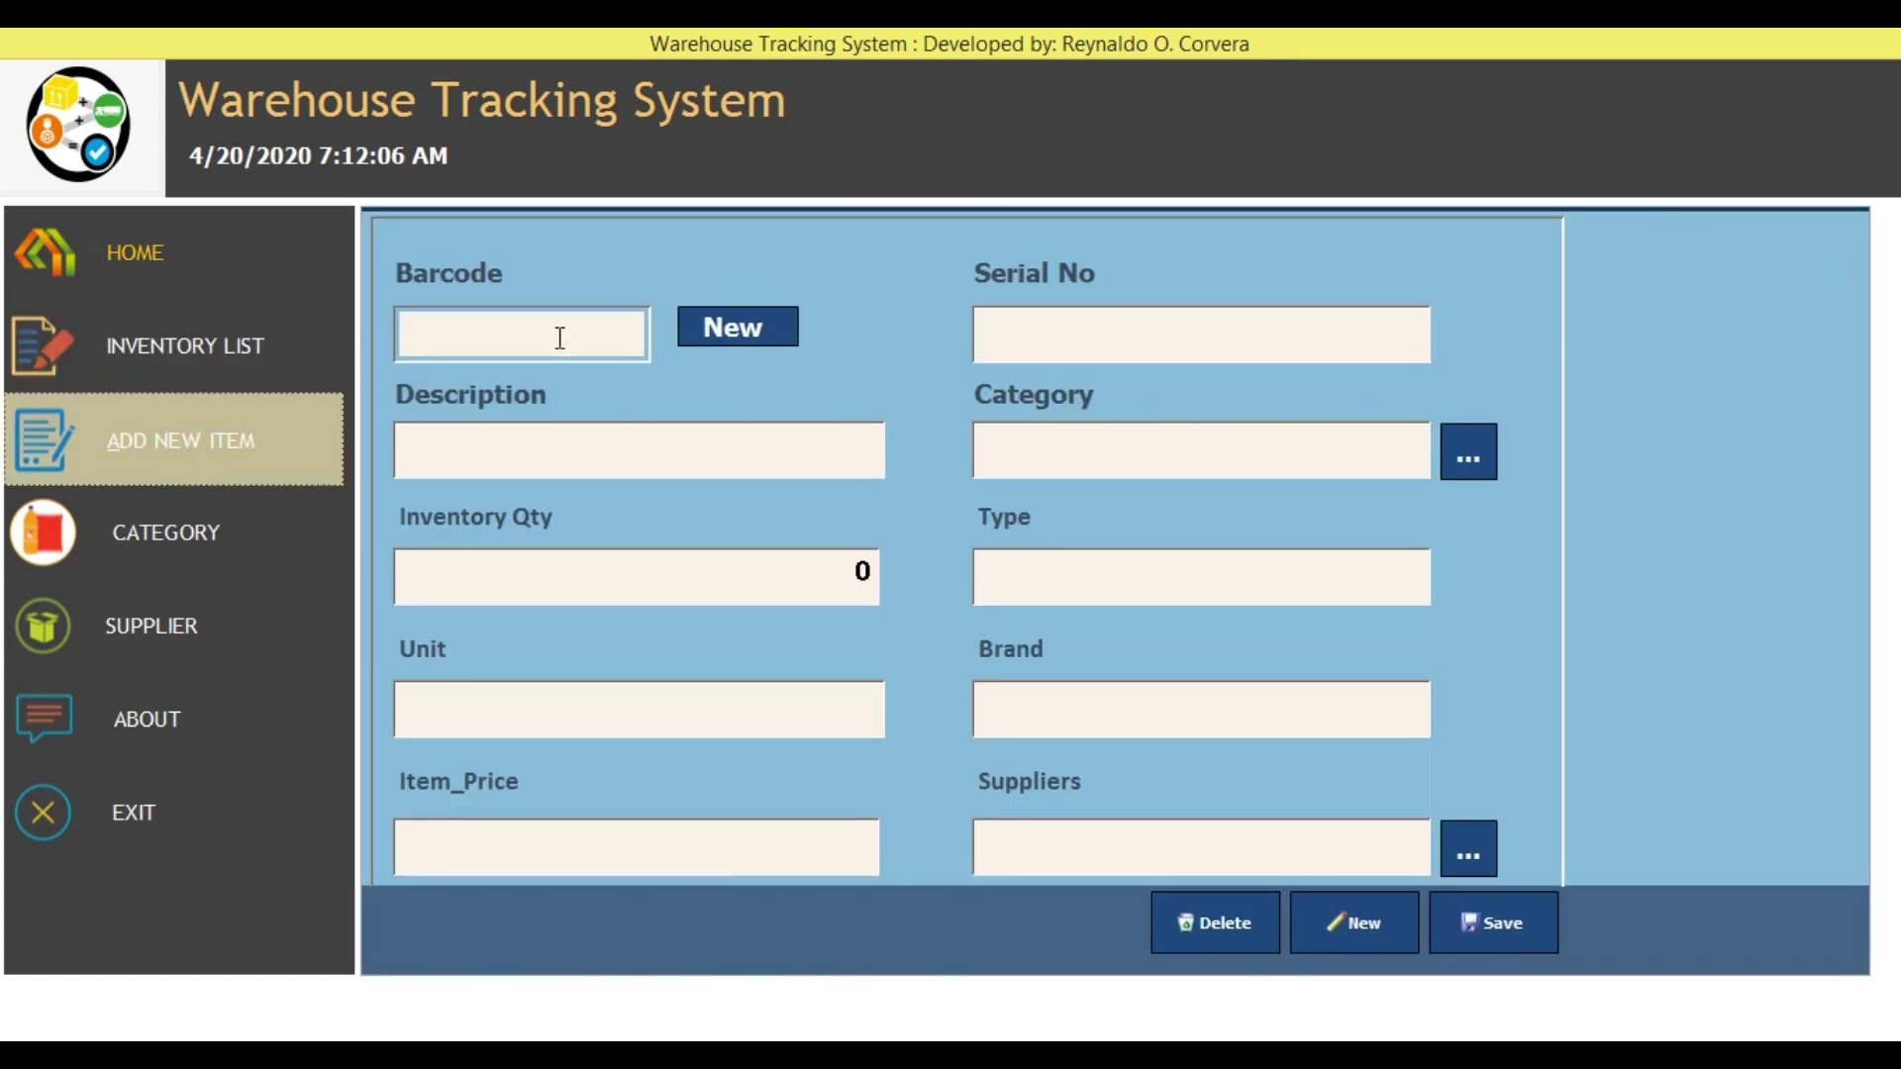
- Enter barcode 105, description Lays 14g, unit each, price 15 and serial 21456
left_click(727, 329)
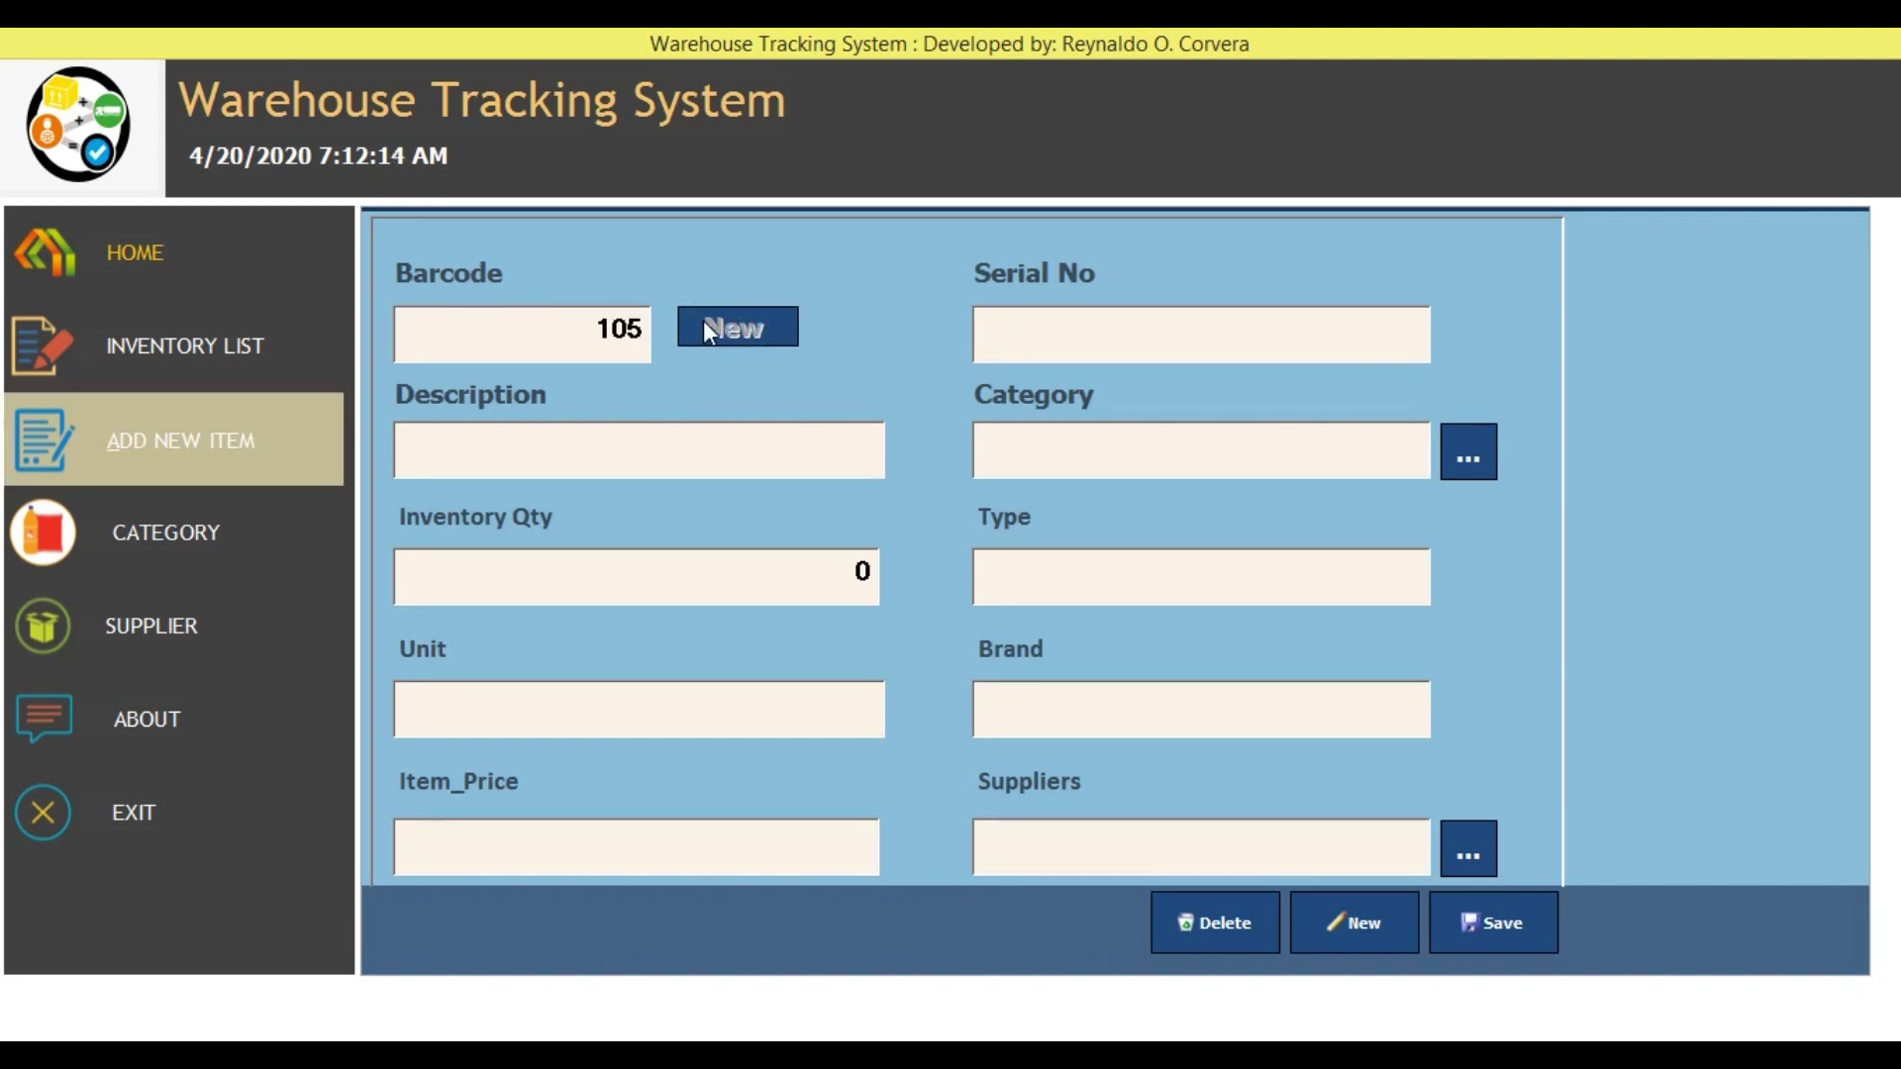
left_click(600, 458)
type("Lays 14g")
left_click(531, 711)
type("each")
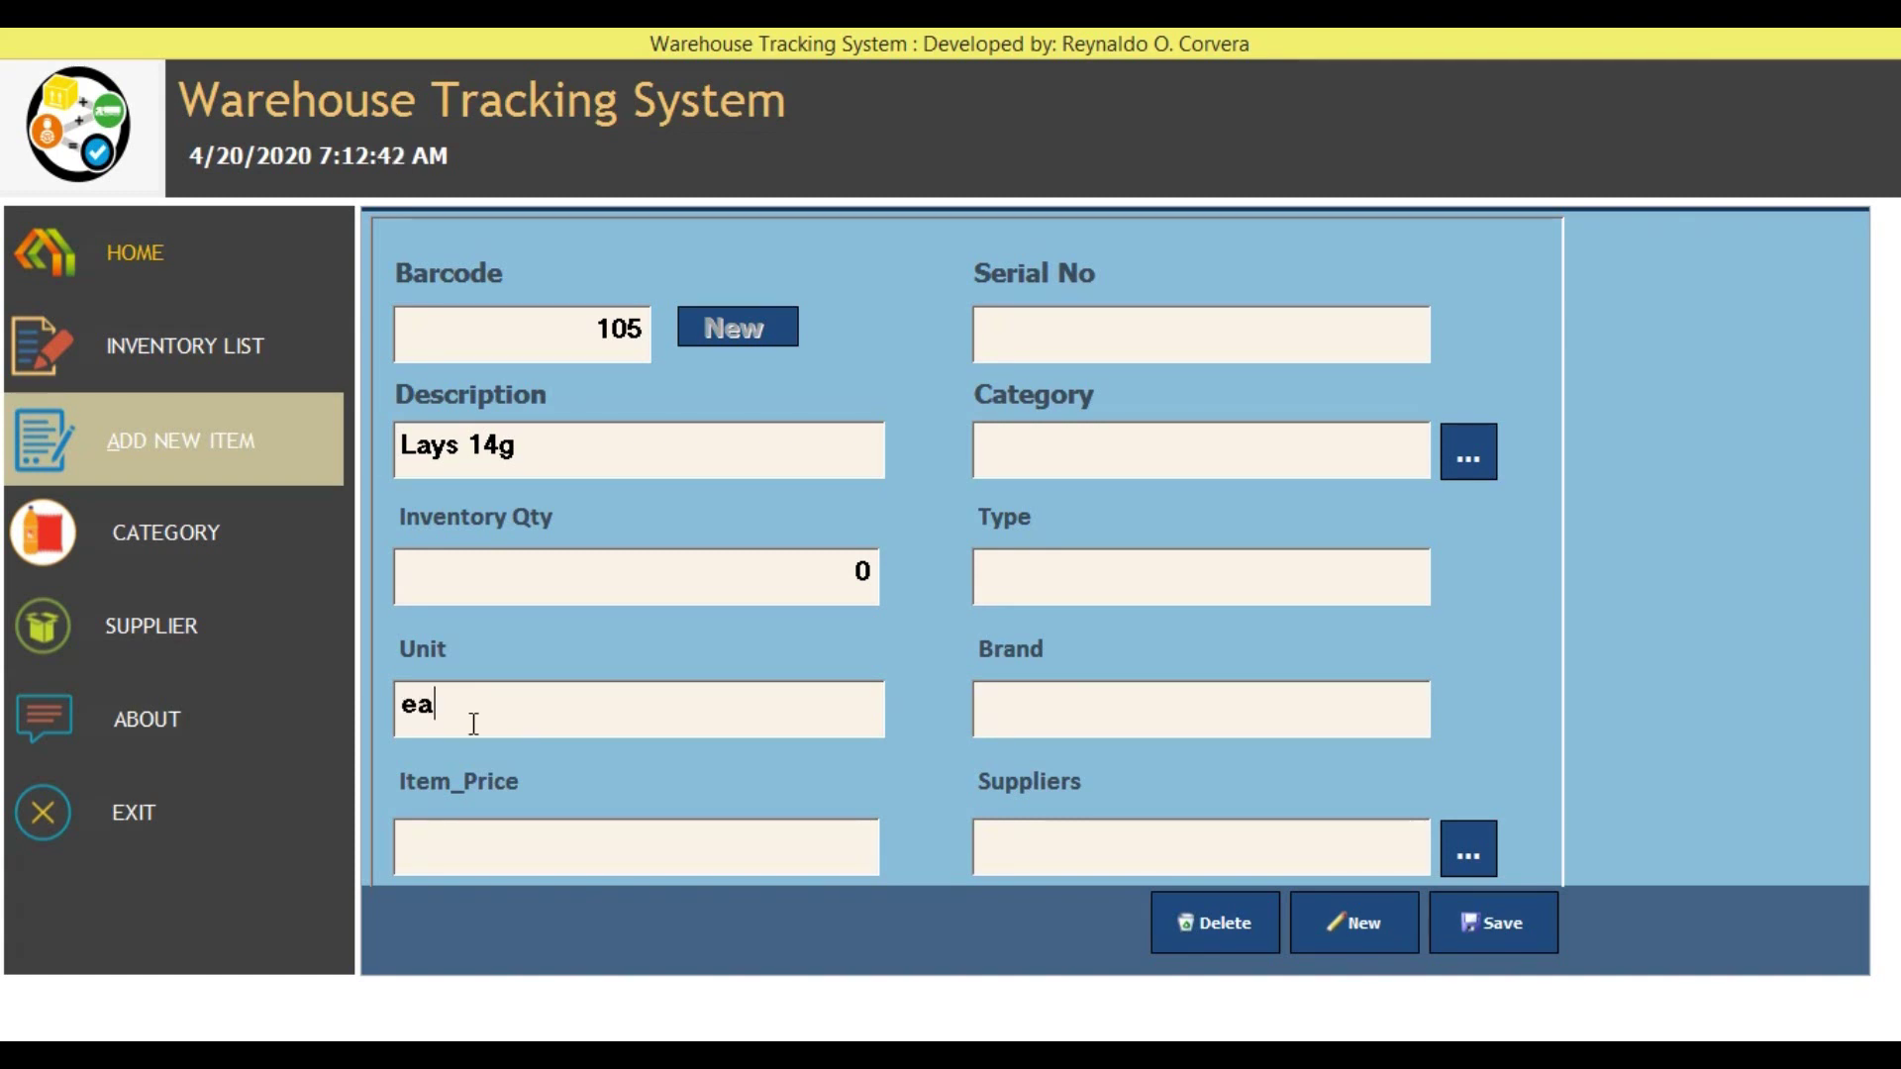
left_click(475, 846)
type("15")
left_click(1170, 337)
type("21456")
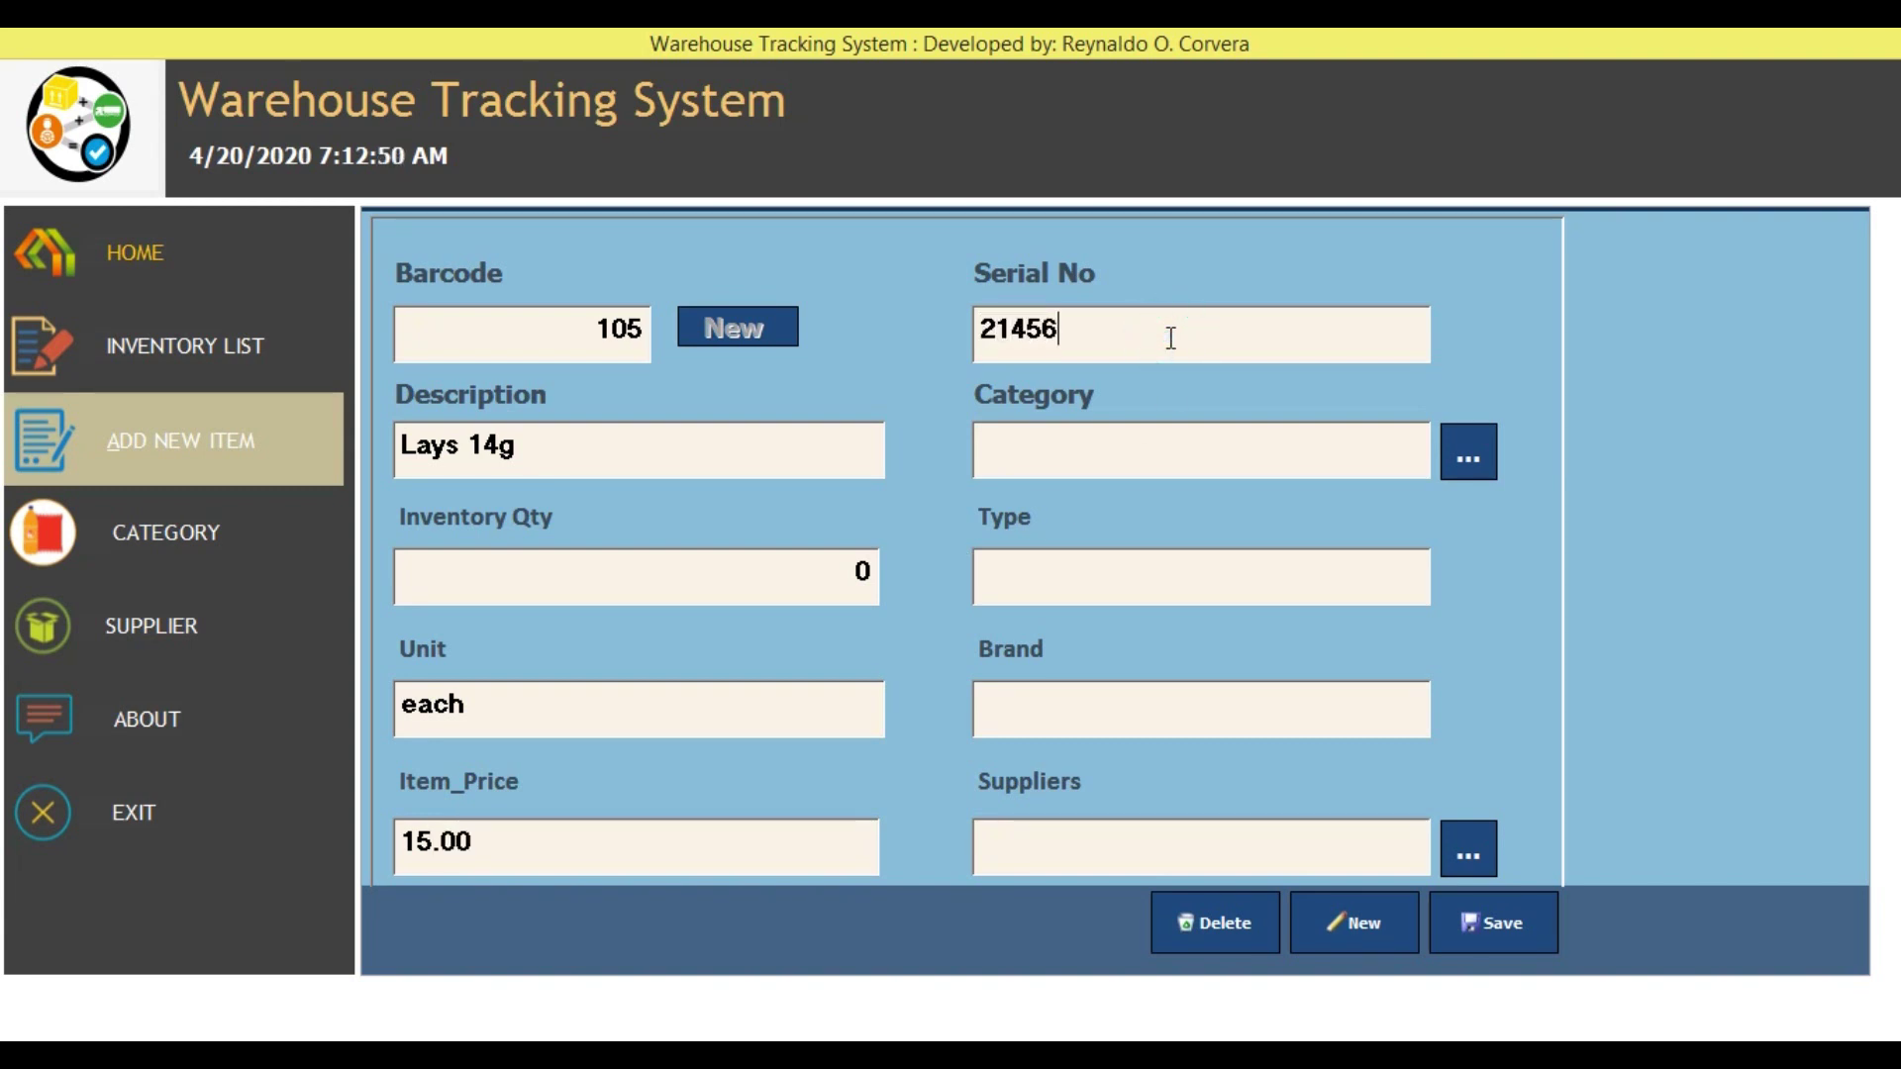
left_click(1466, 453)
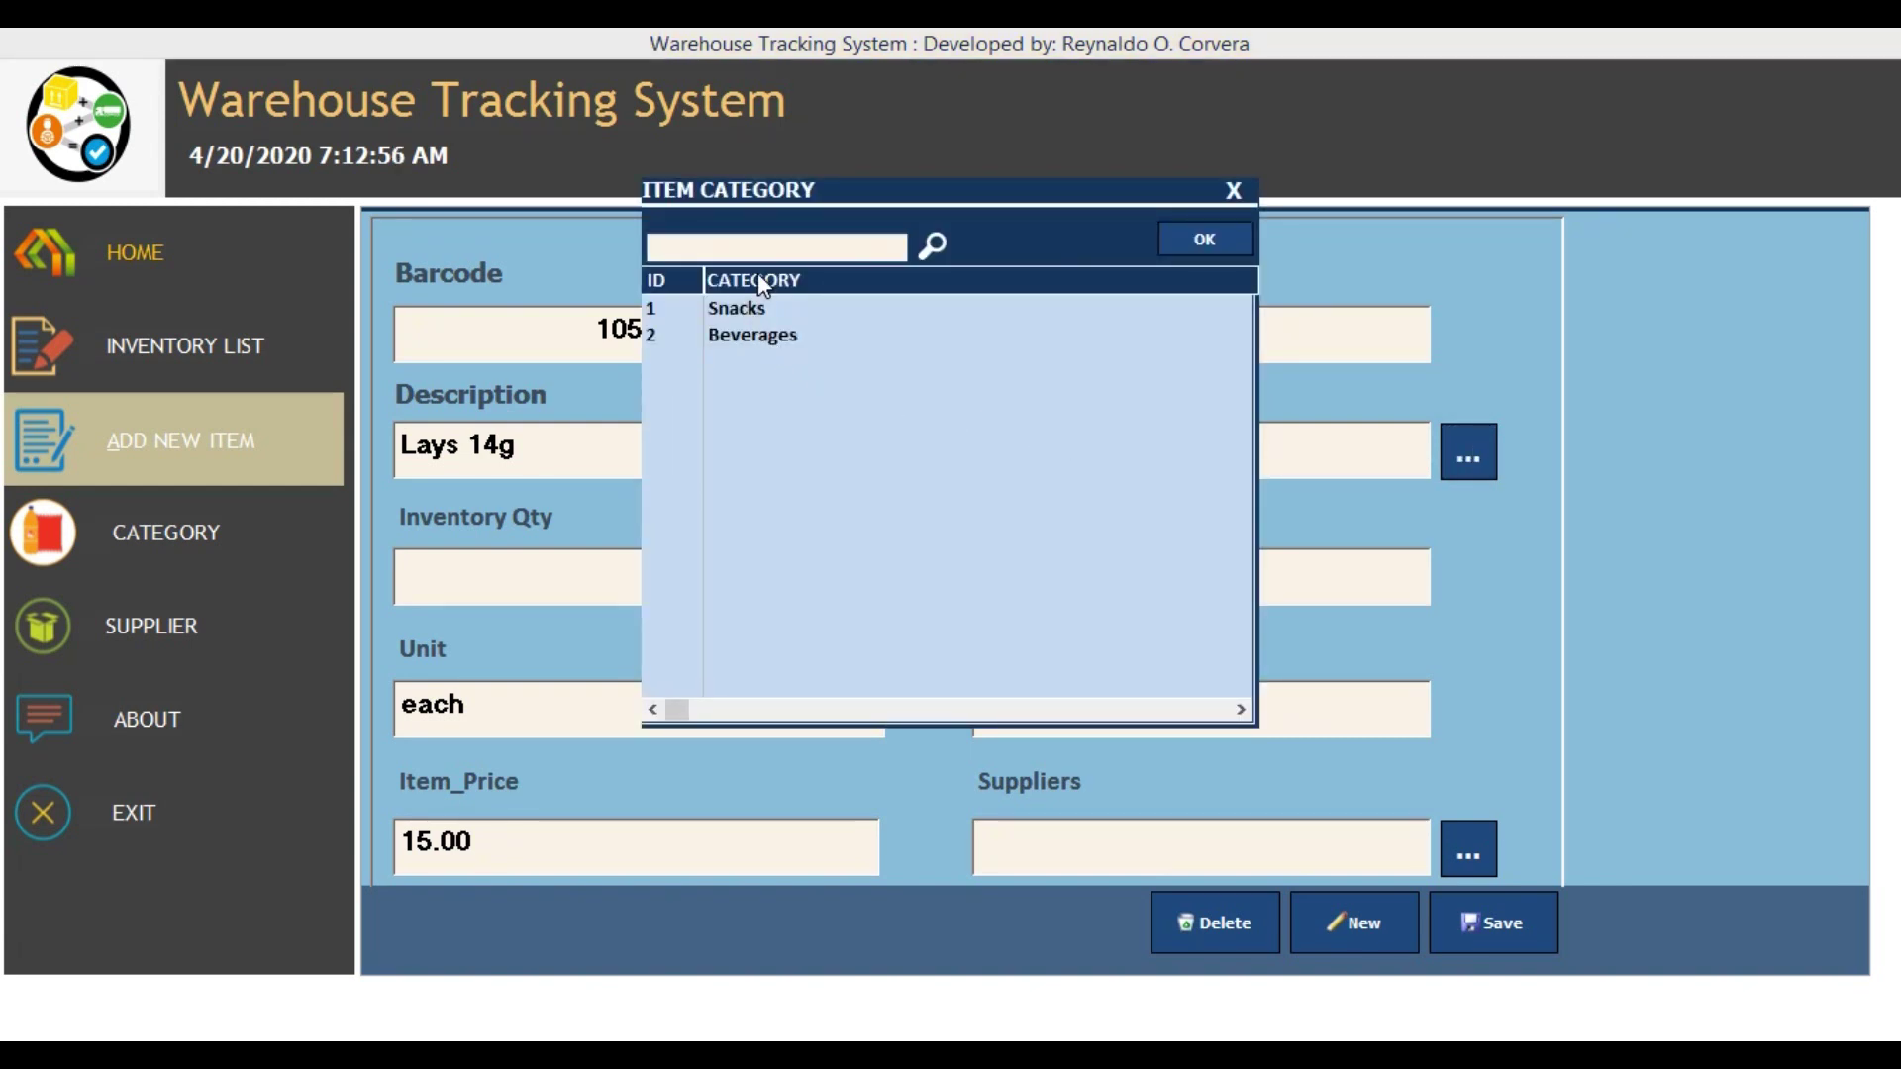
- Give Lays 14g category Snacks, type 'any type' and brand 'any baand'
type("sna")
key("BackSpace")
key("BackSpace")
key("BackSpace")
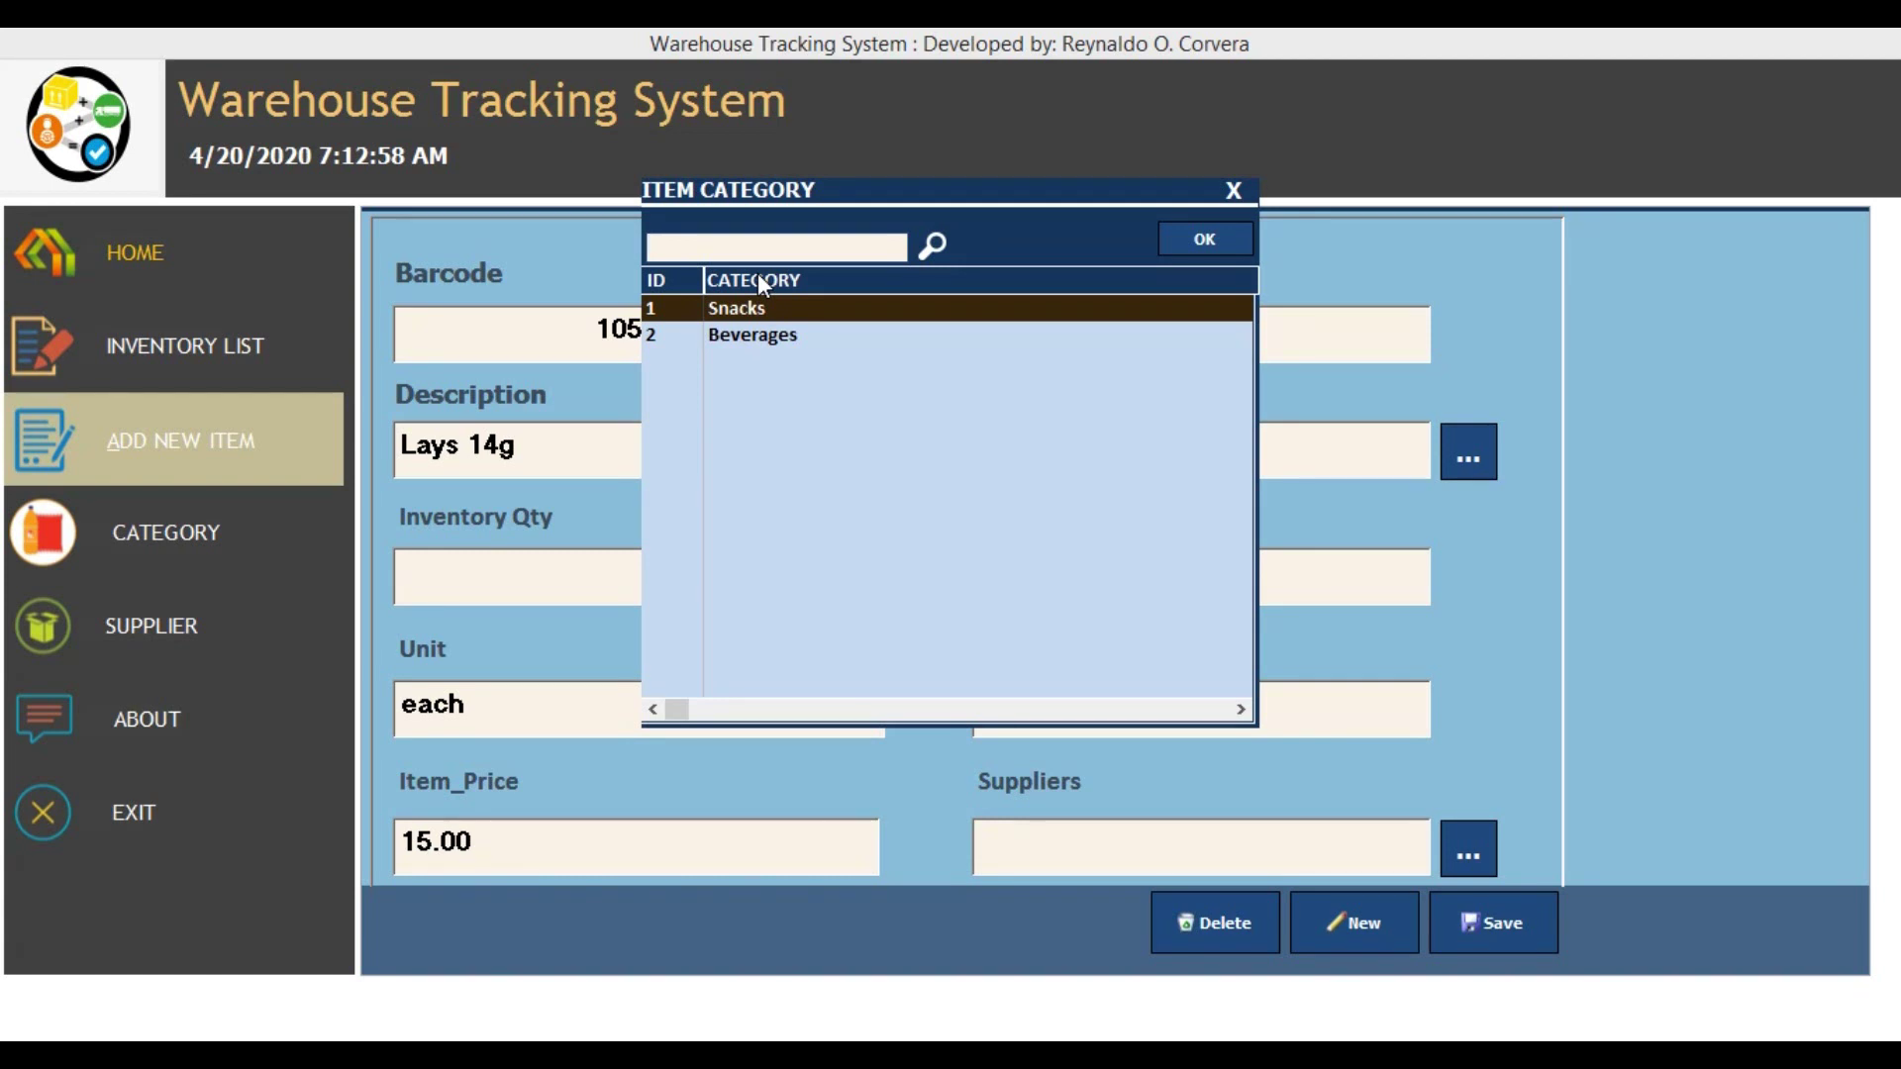
double_click(751, 311)
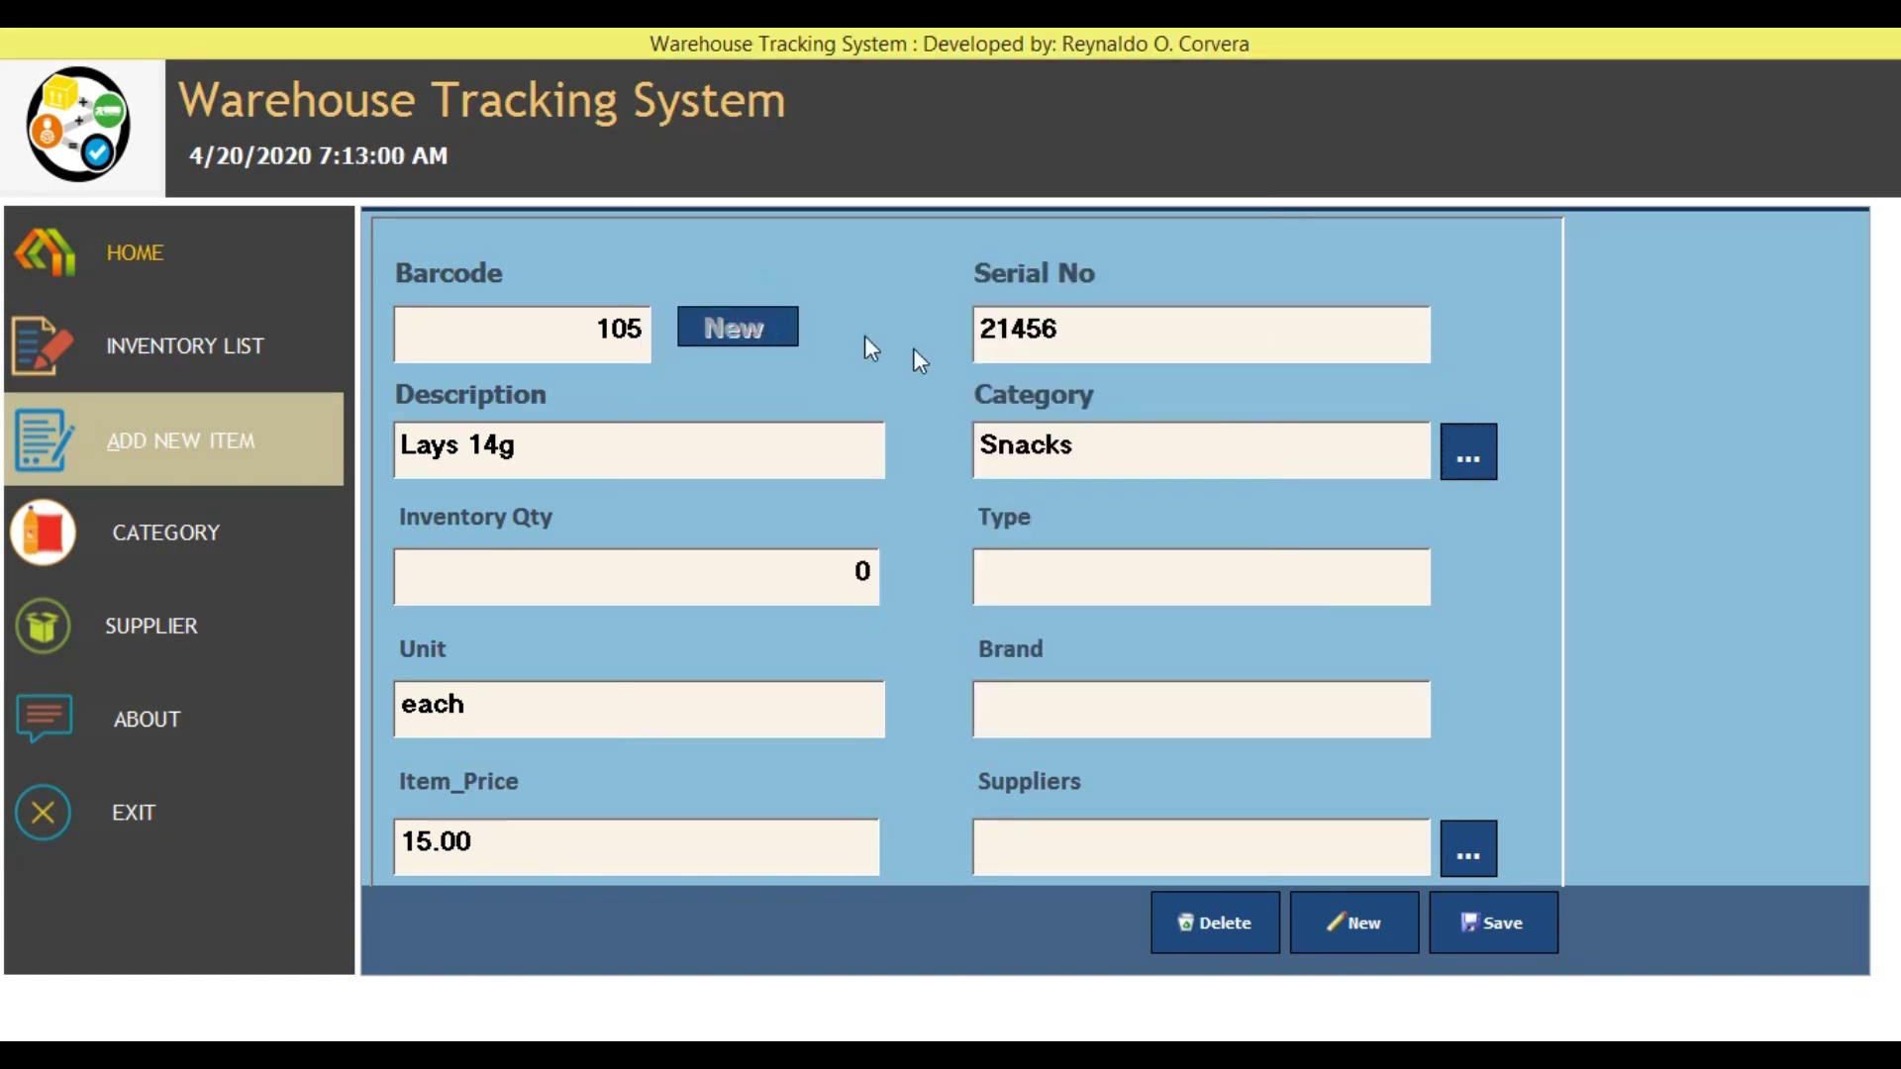
left_click(1074, 581)
type("any type")
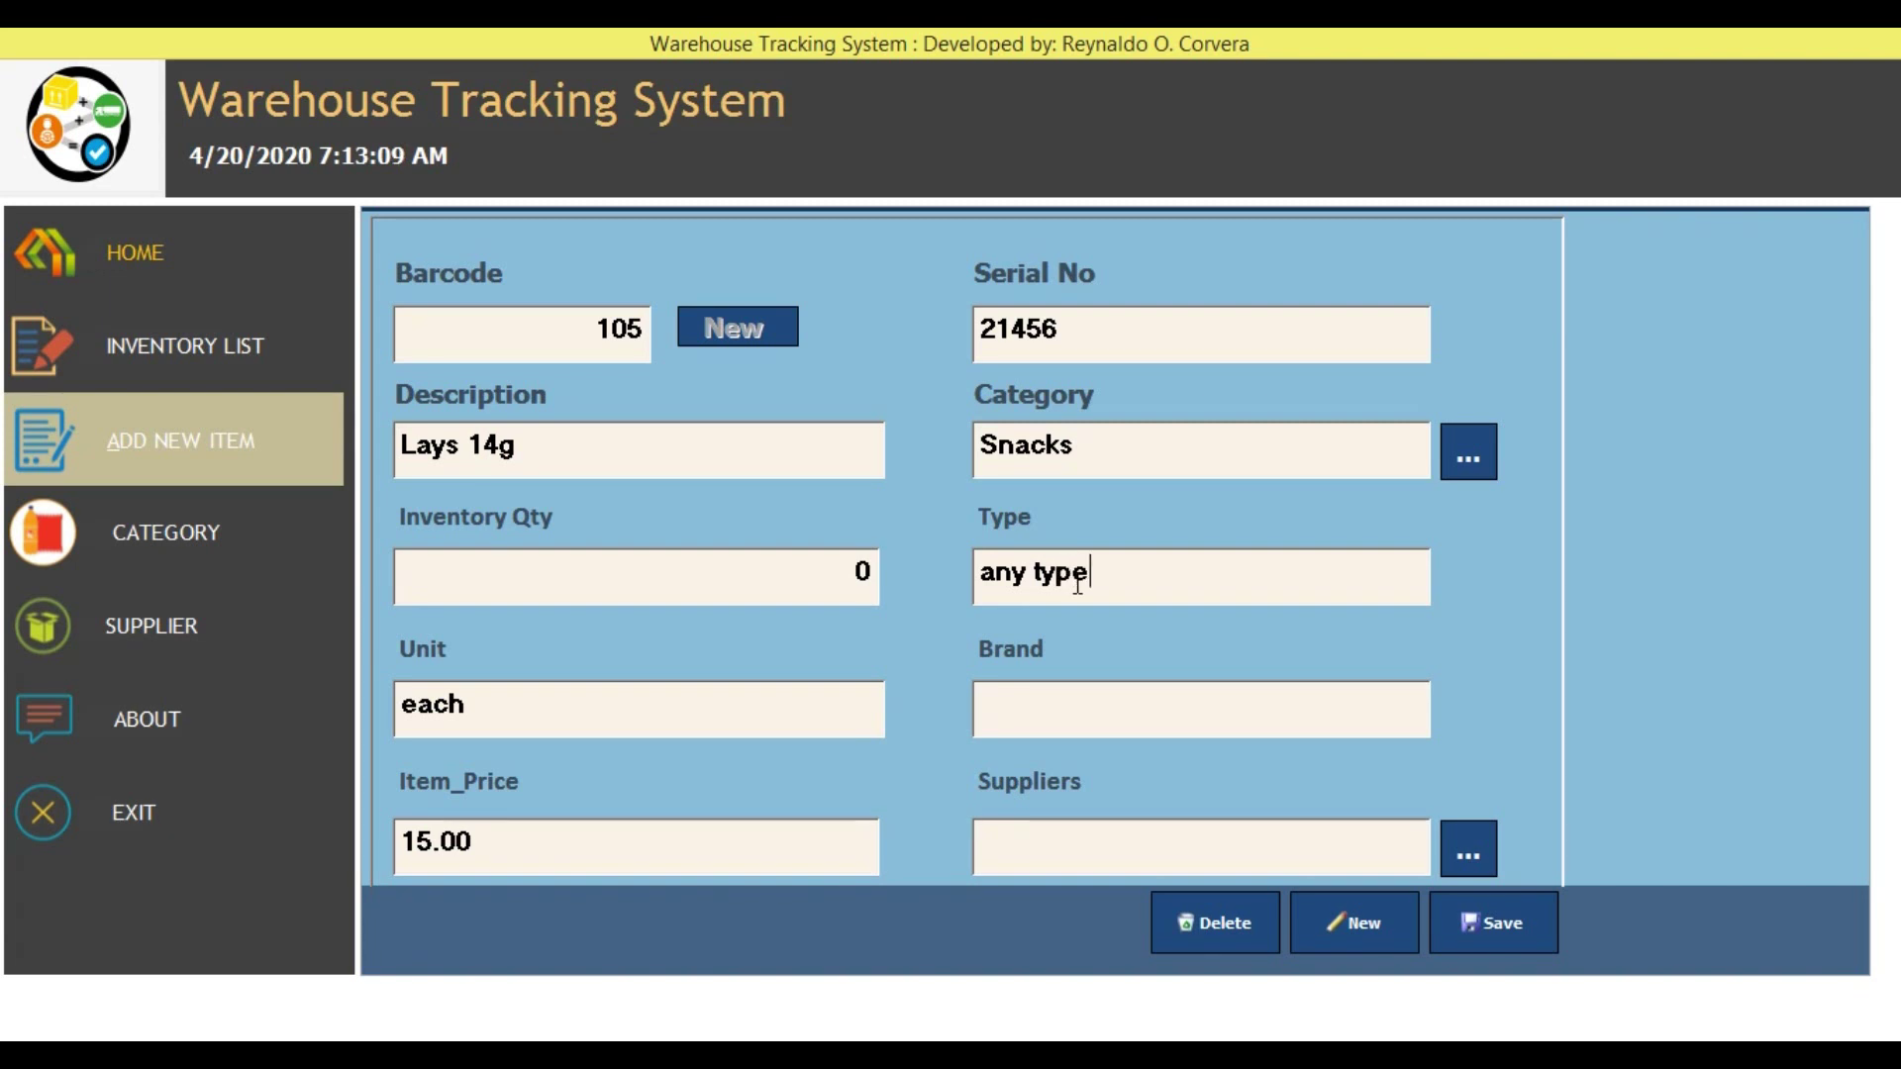
left_click(1066, 723)
type("any ba")
type("and")
- Choose supplier KAMAYO AKO and save the new Lays 14g item
left_click(1467, 853)
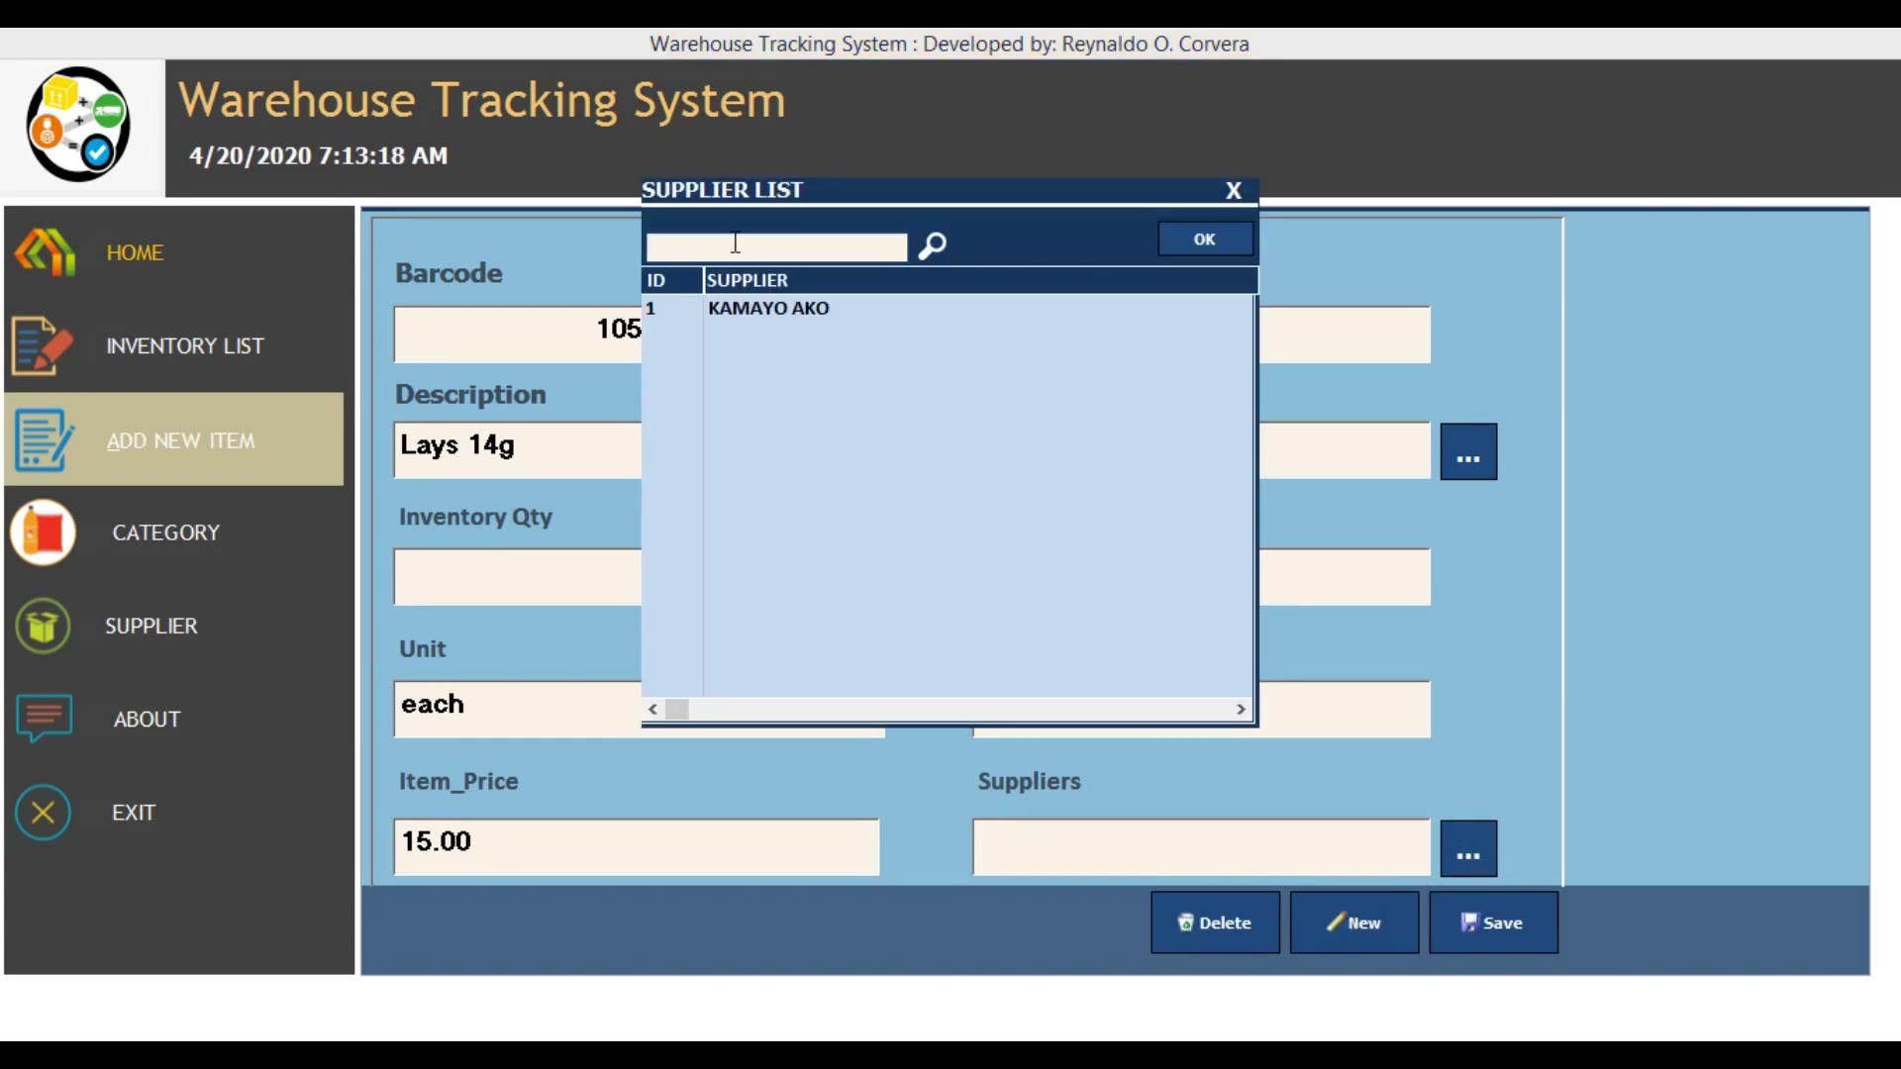
type("s")
key("BackSpace")
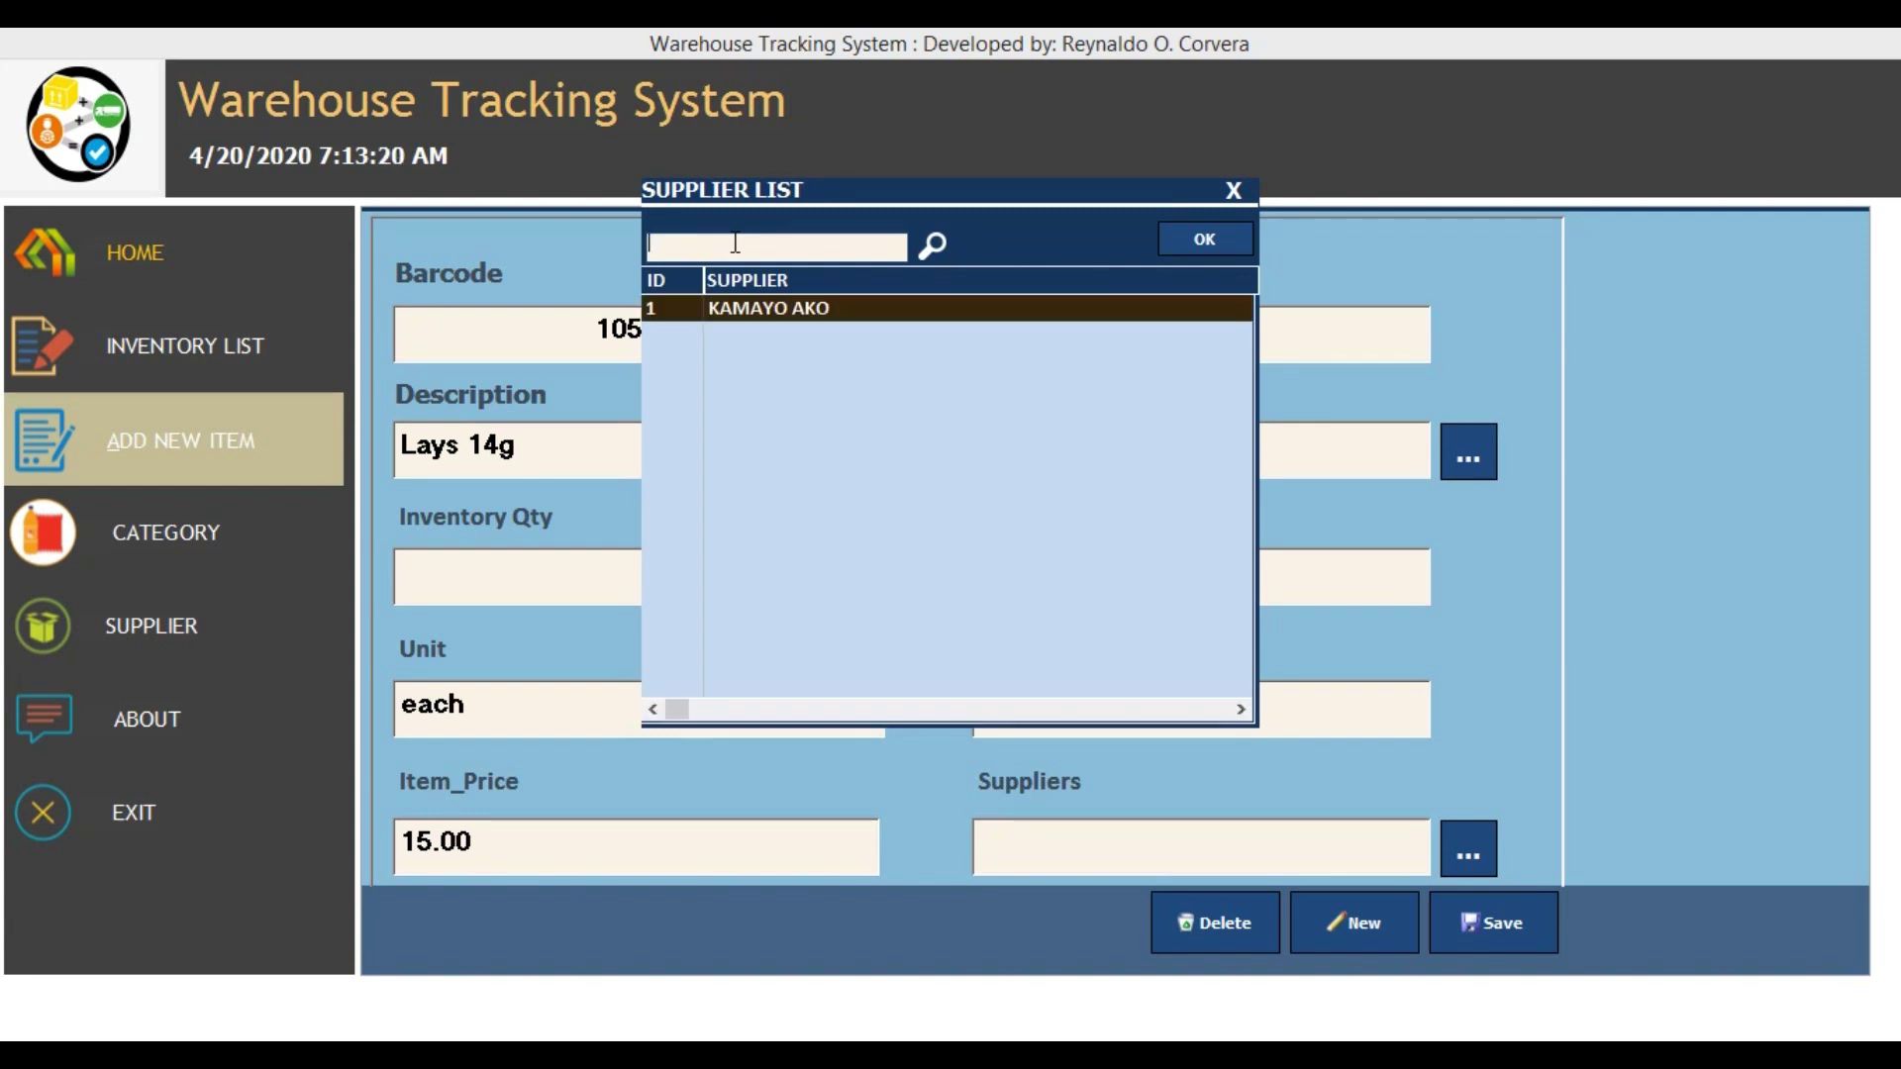
double_click(762, 315)
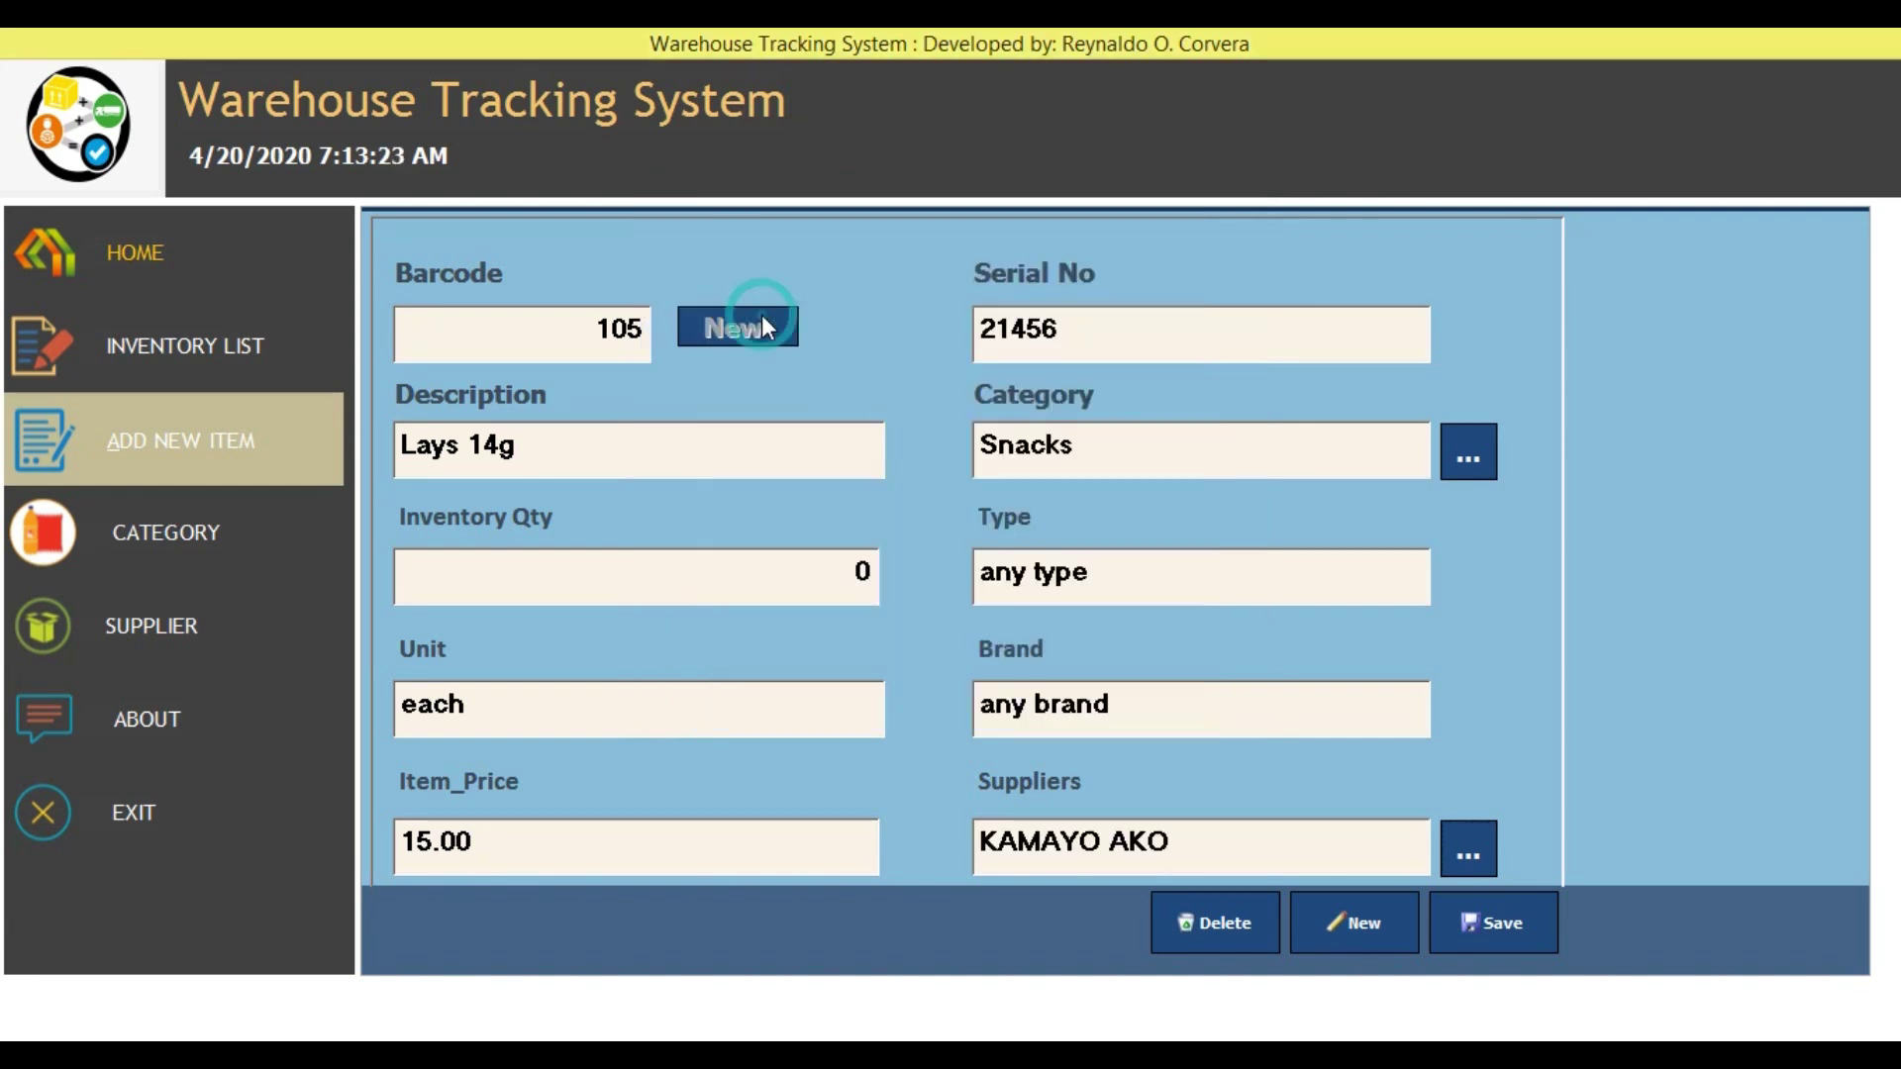
left_click(1491, 925)
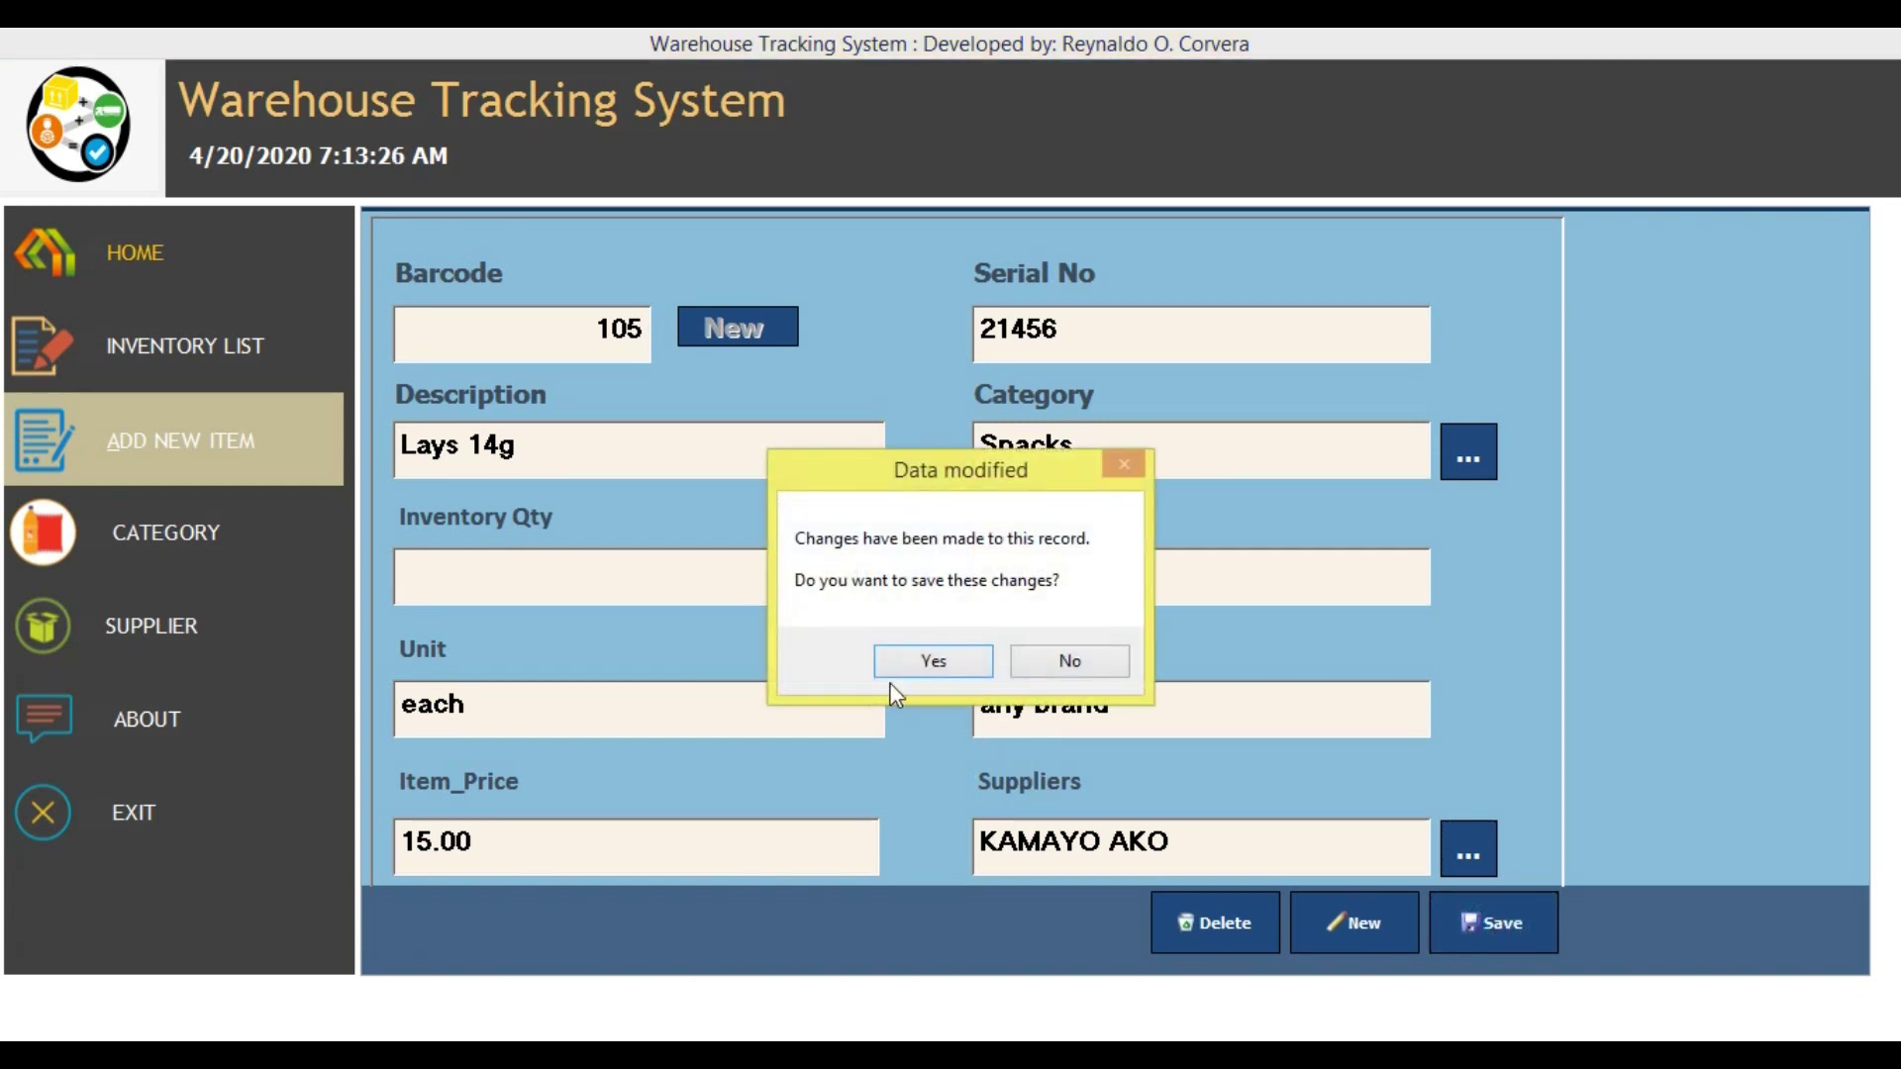
left_click(923, 662)
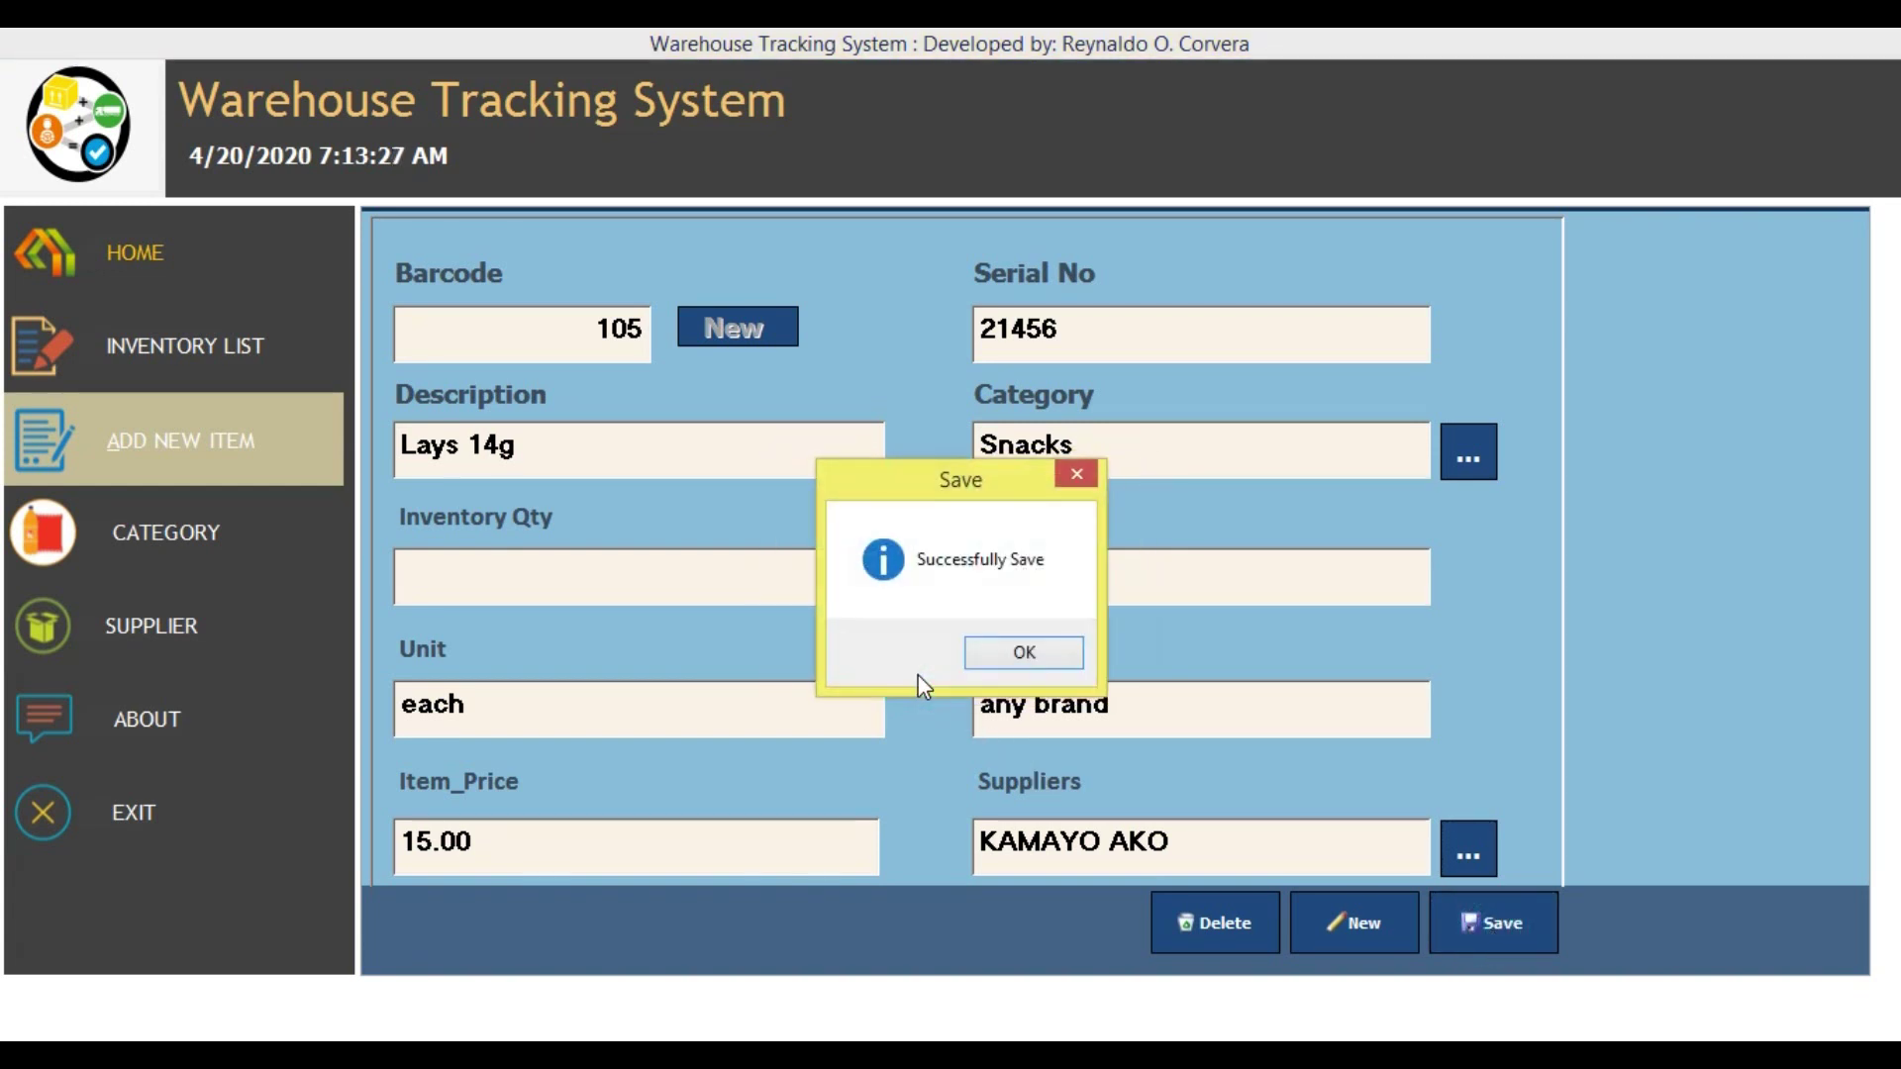
left_click(1001, 661)
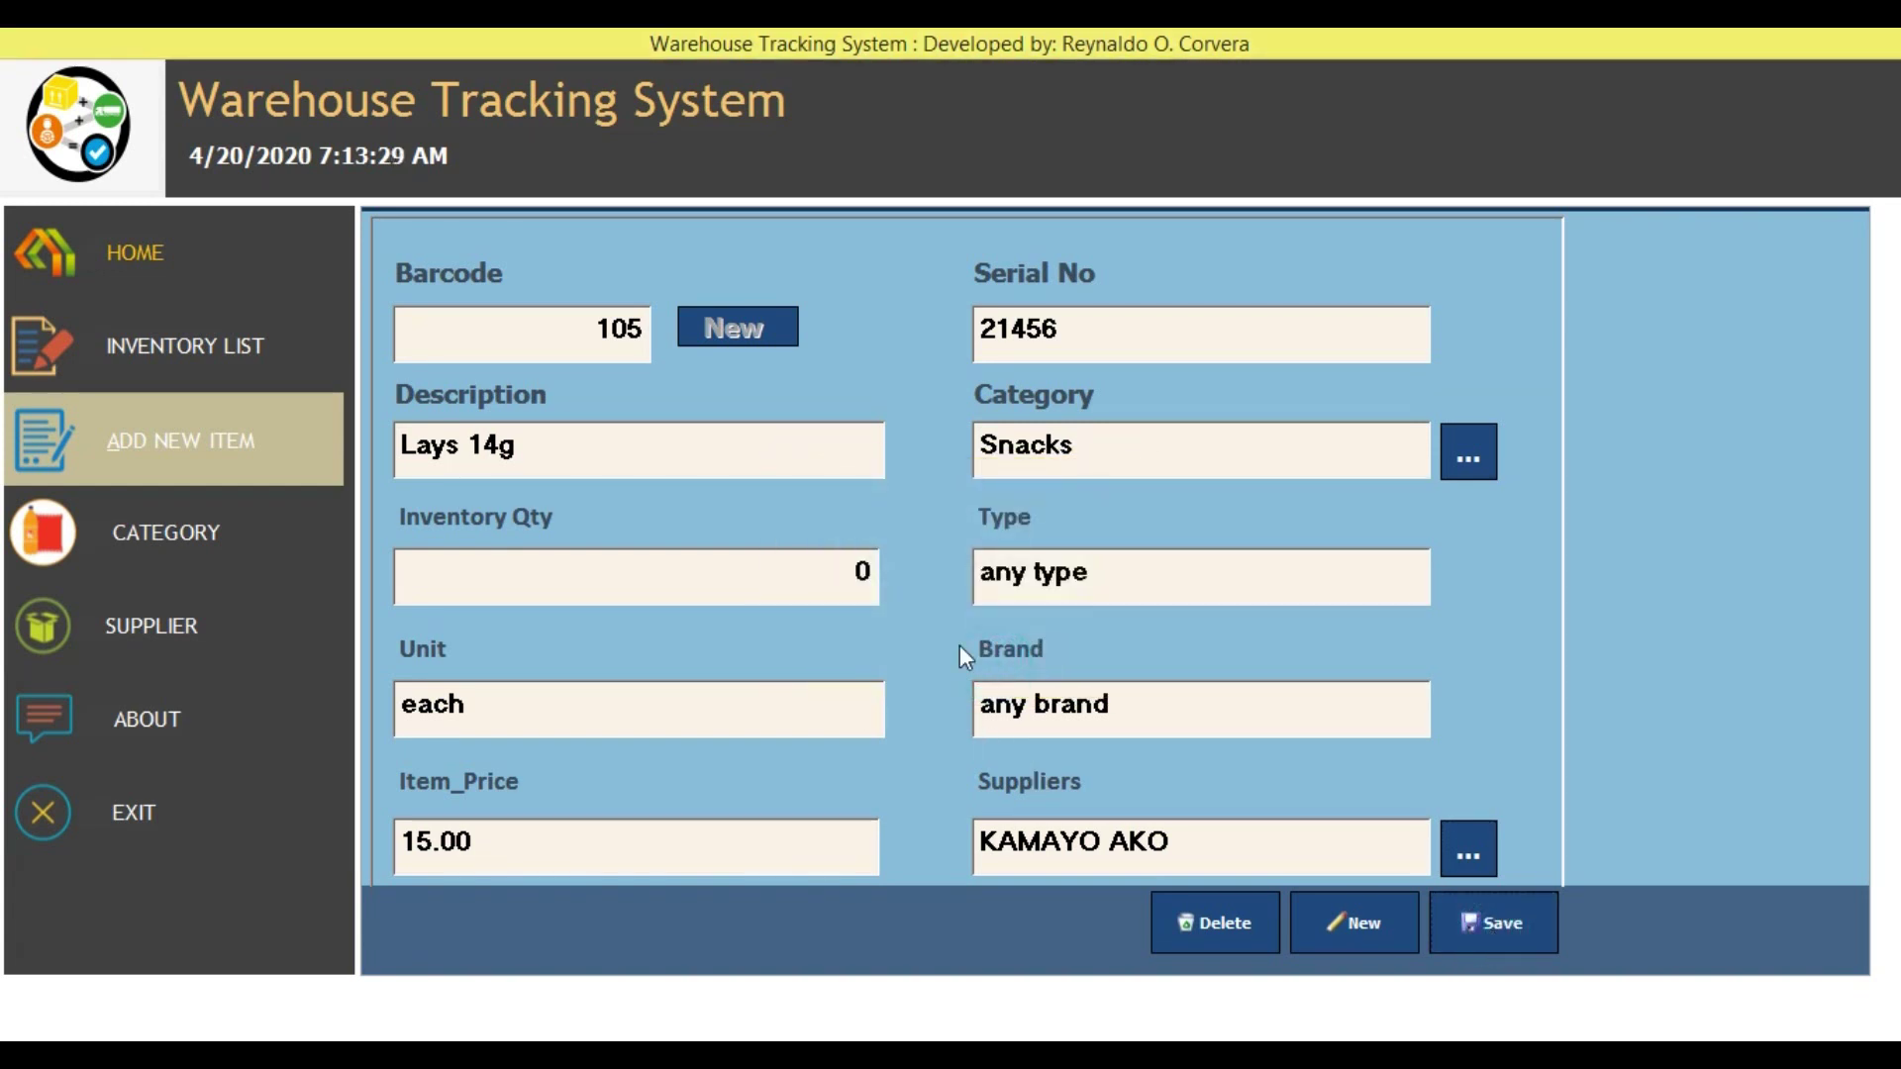
- Return to the inventory list and open the Lays 14g item details
left_click(191, 369)
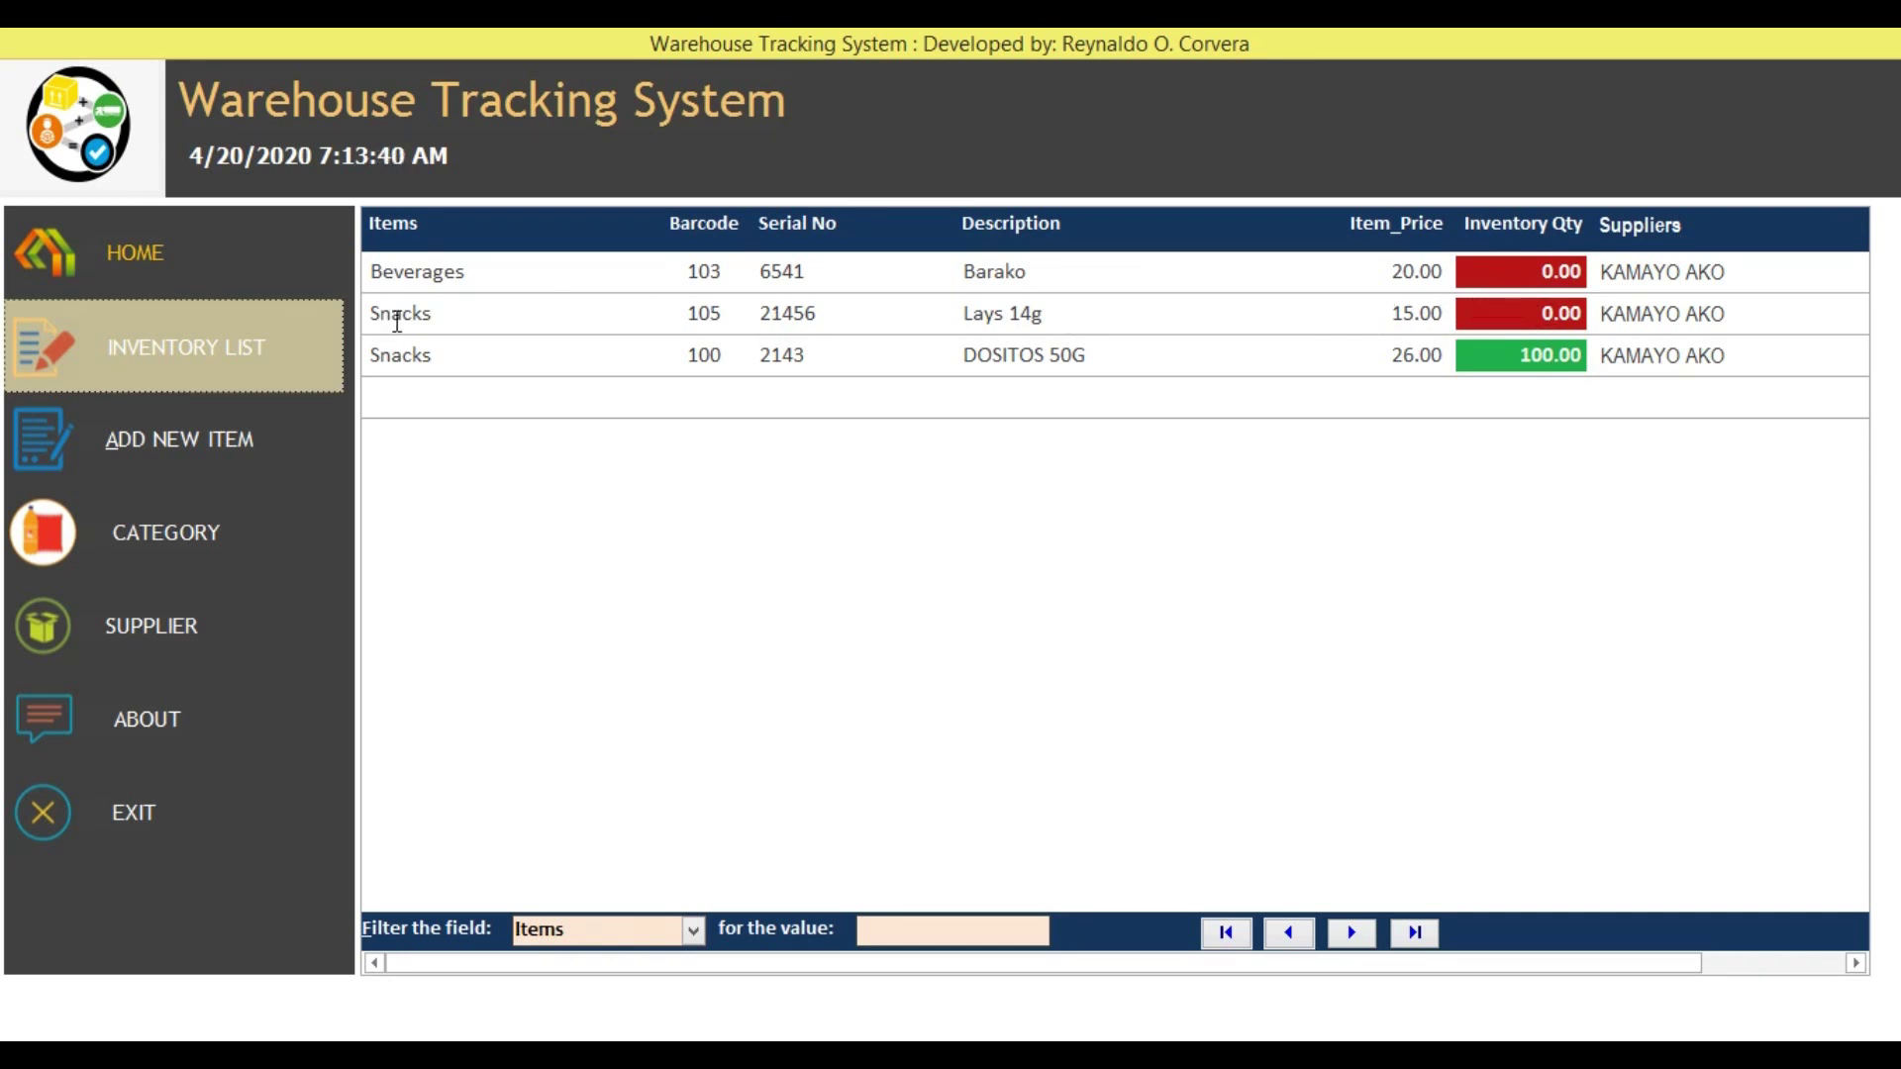
double_click(397, 315)
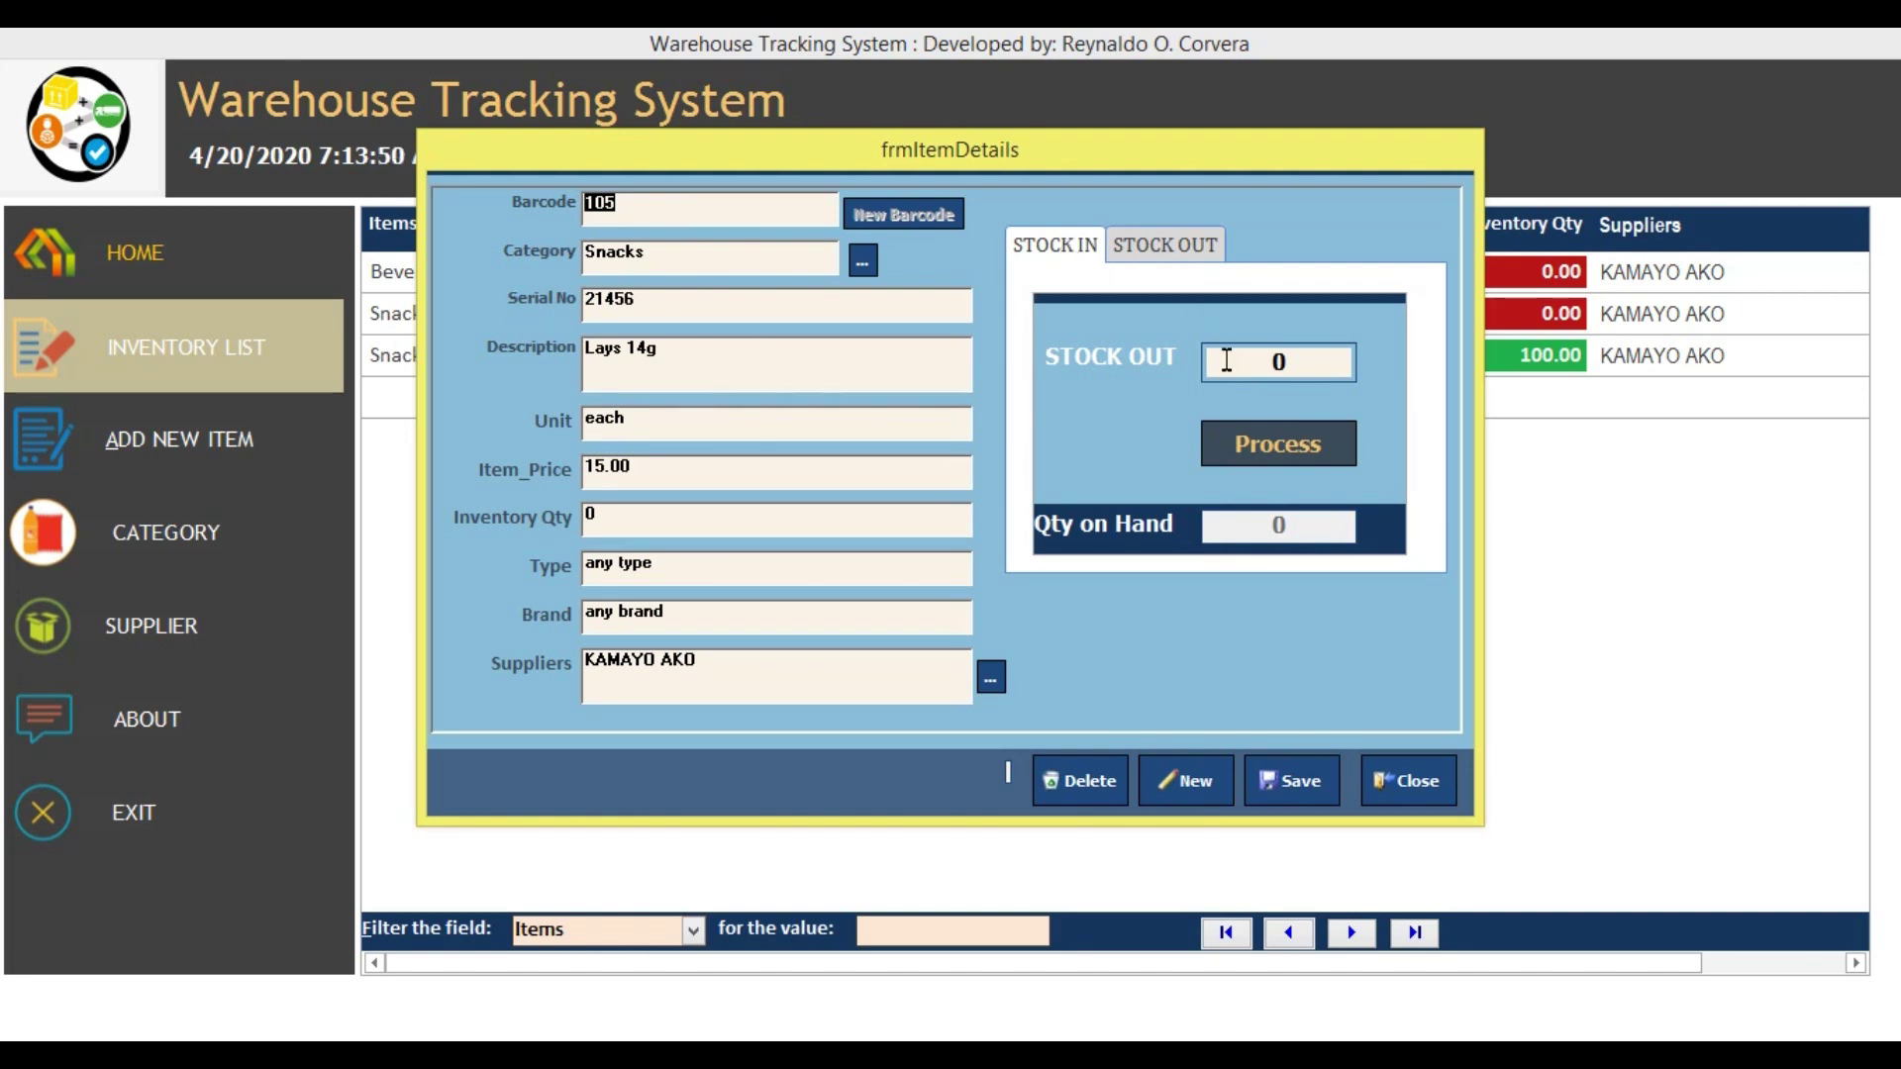
- Stock in 100 and then 50 units of Lays 14g and save, totalling 150.00
left_click(1226, 361)
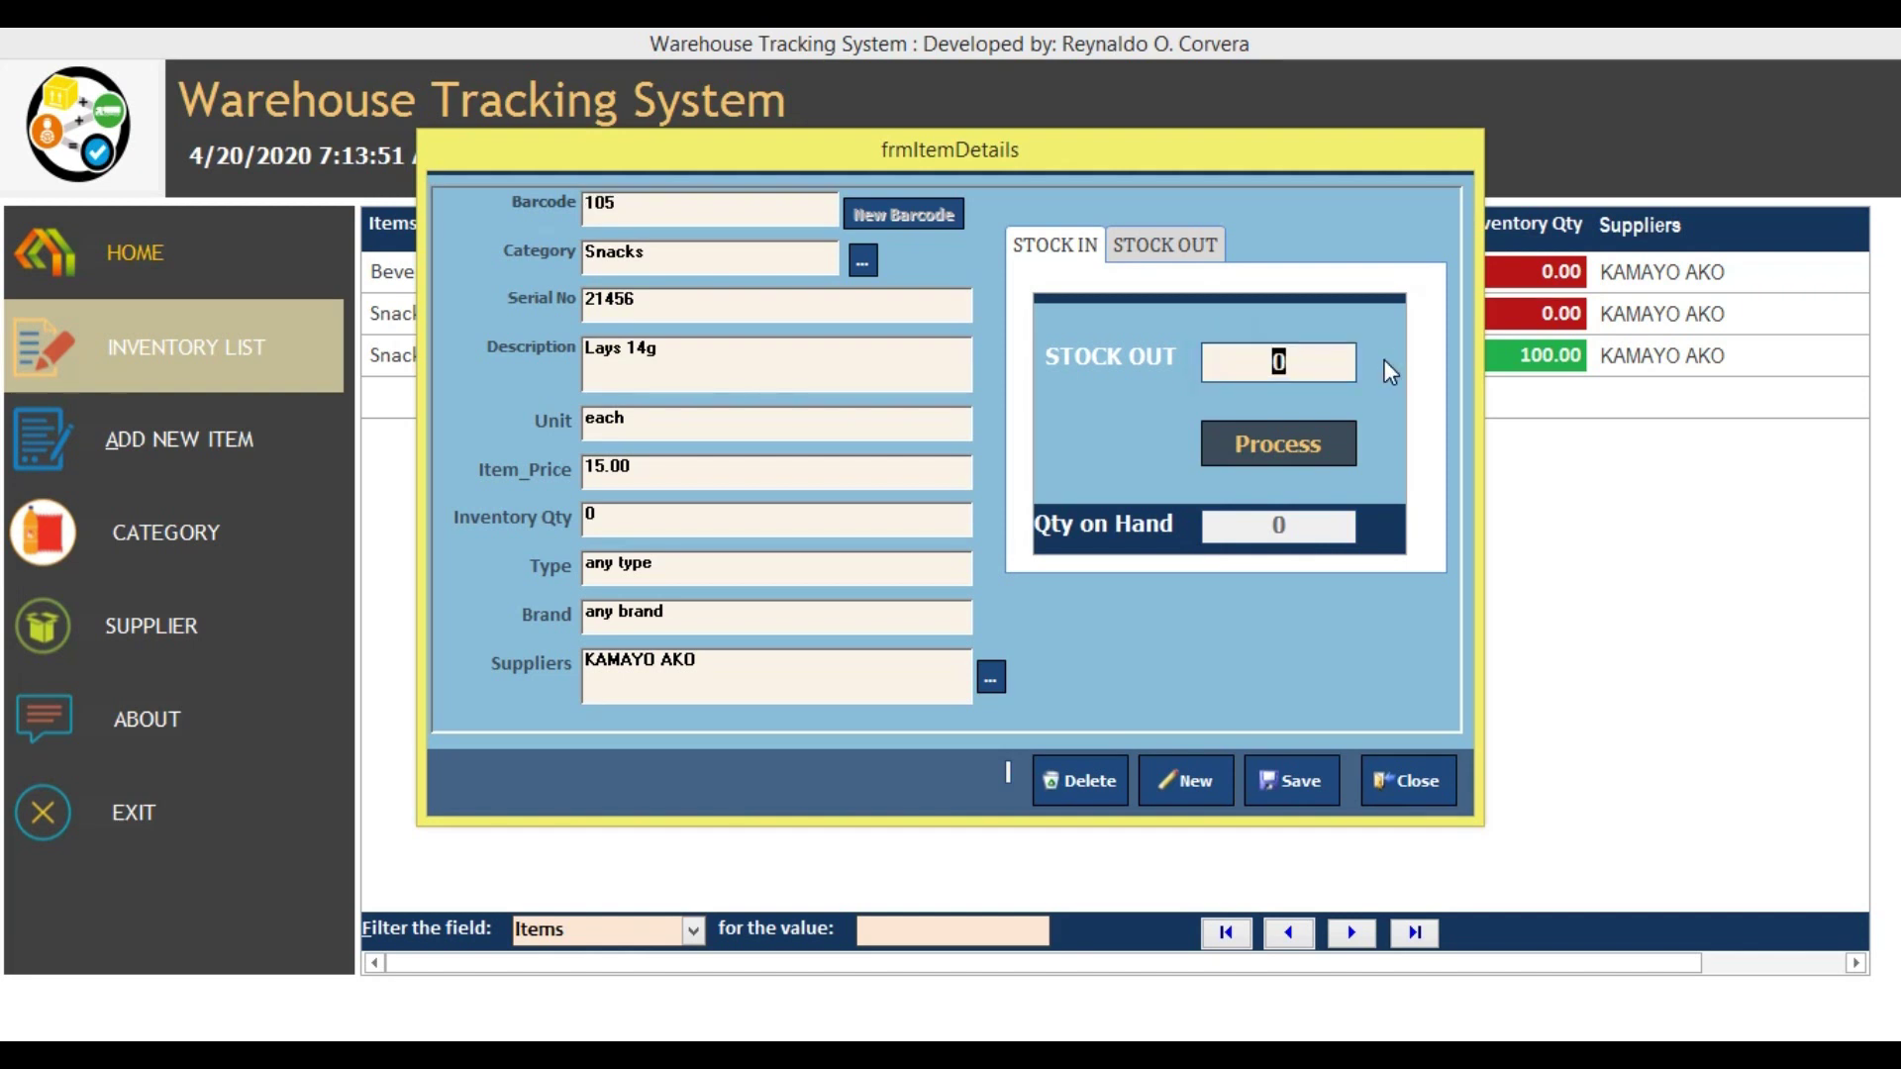
type("100")
left_click(1284, 451)
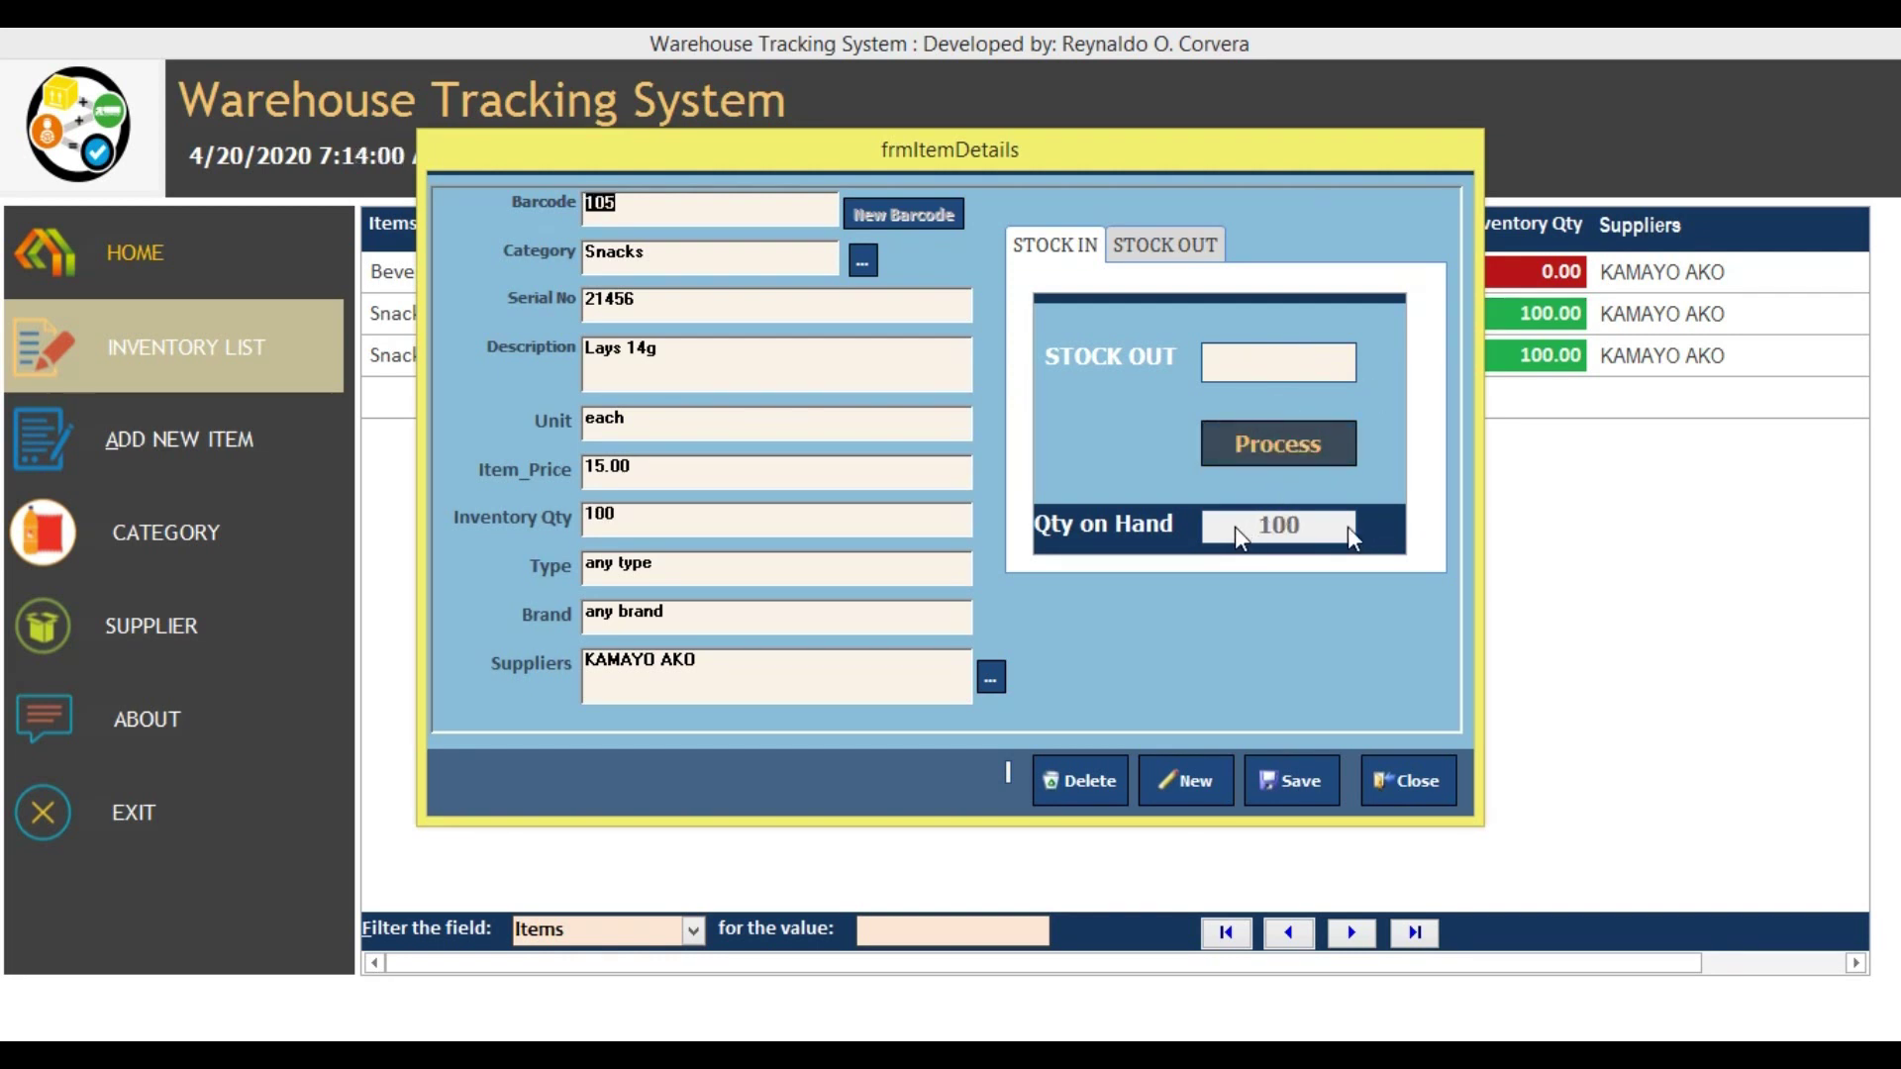
left_click(679, 513)
left_click(1227, 357)
type("50")
left_click(1290, 455)
left_click(1298, 780)
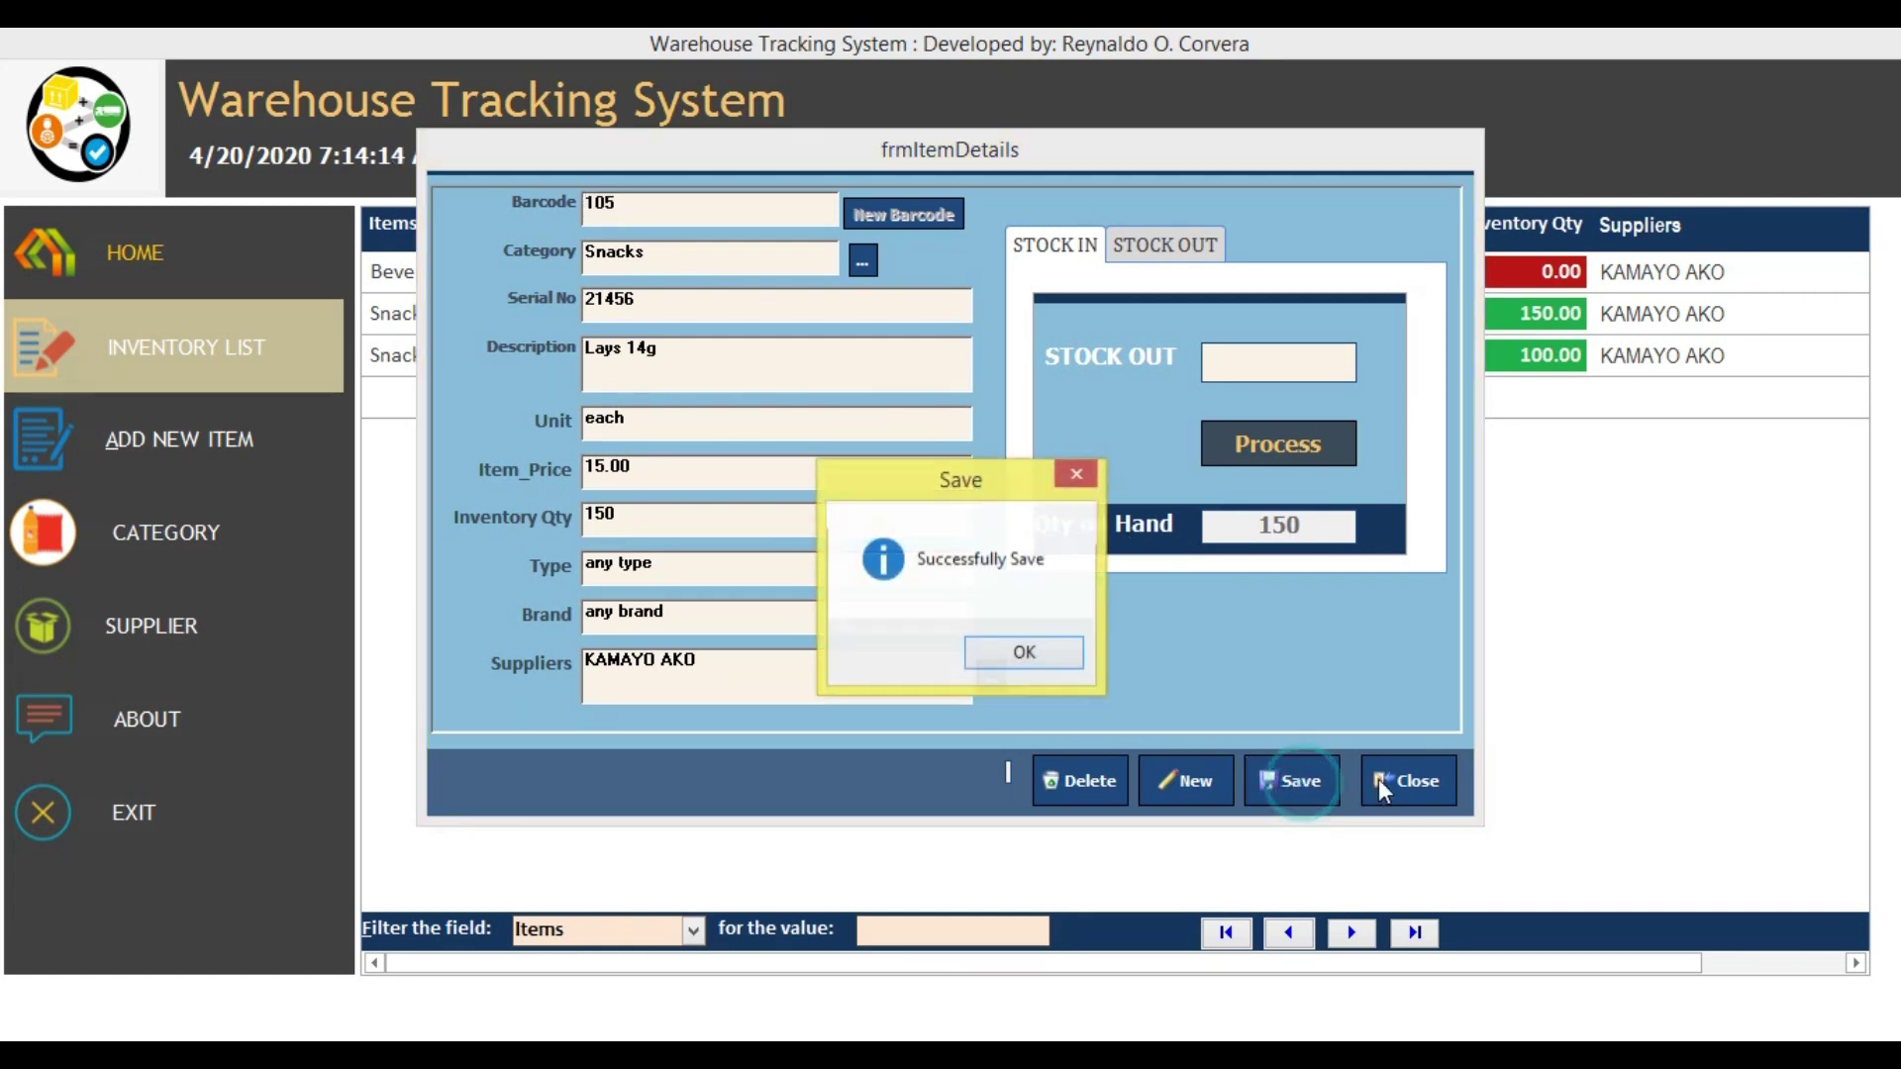
left_click(1022, 652)
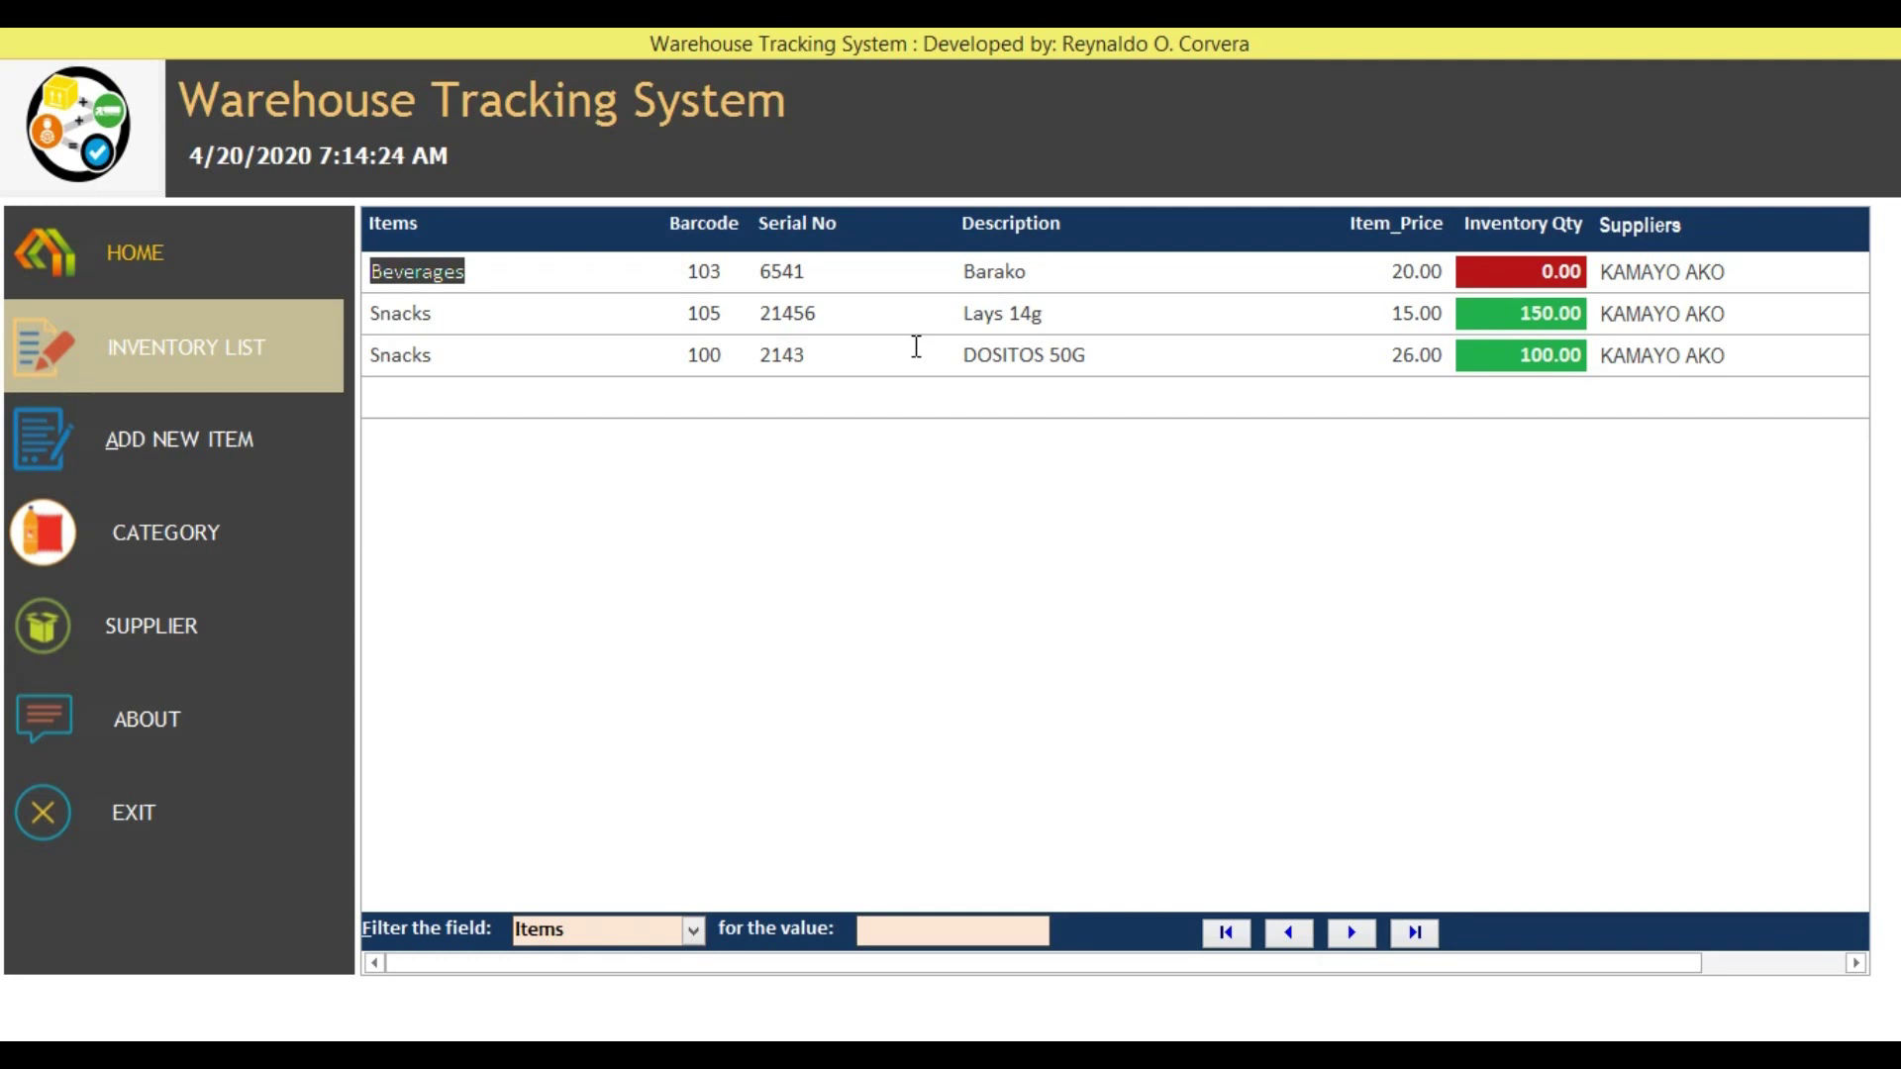
- Stock out 50 units of Lays 14g and save, leaving 100.00 on hand
double_click(414, 315)
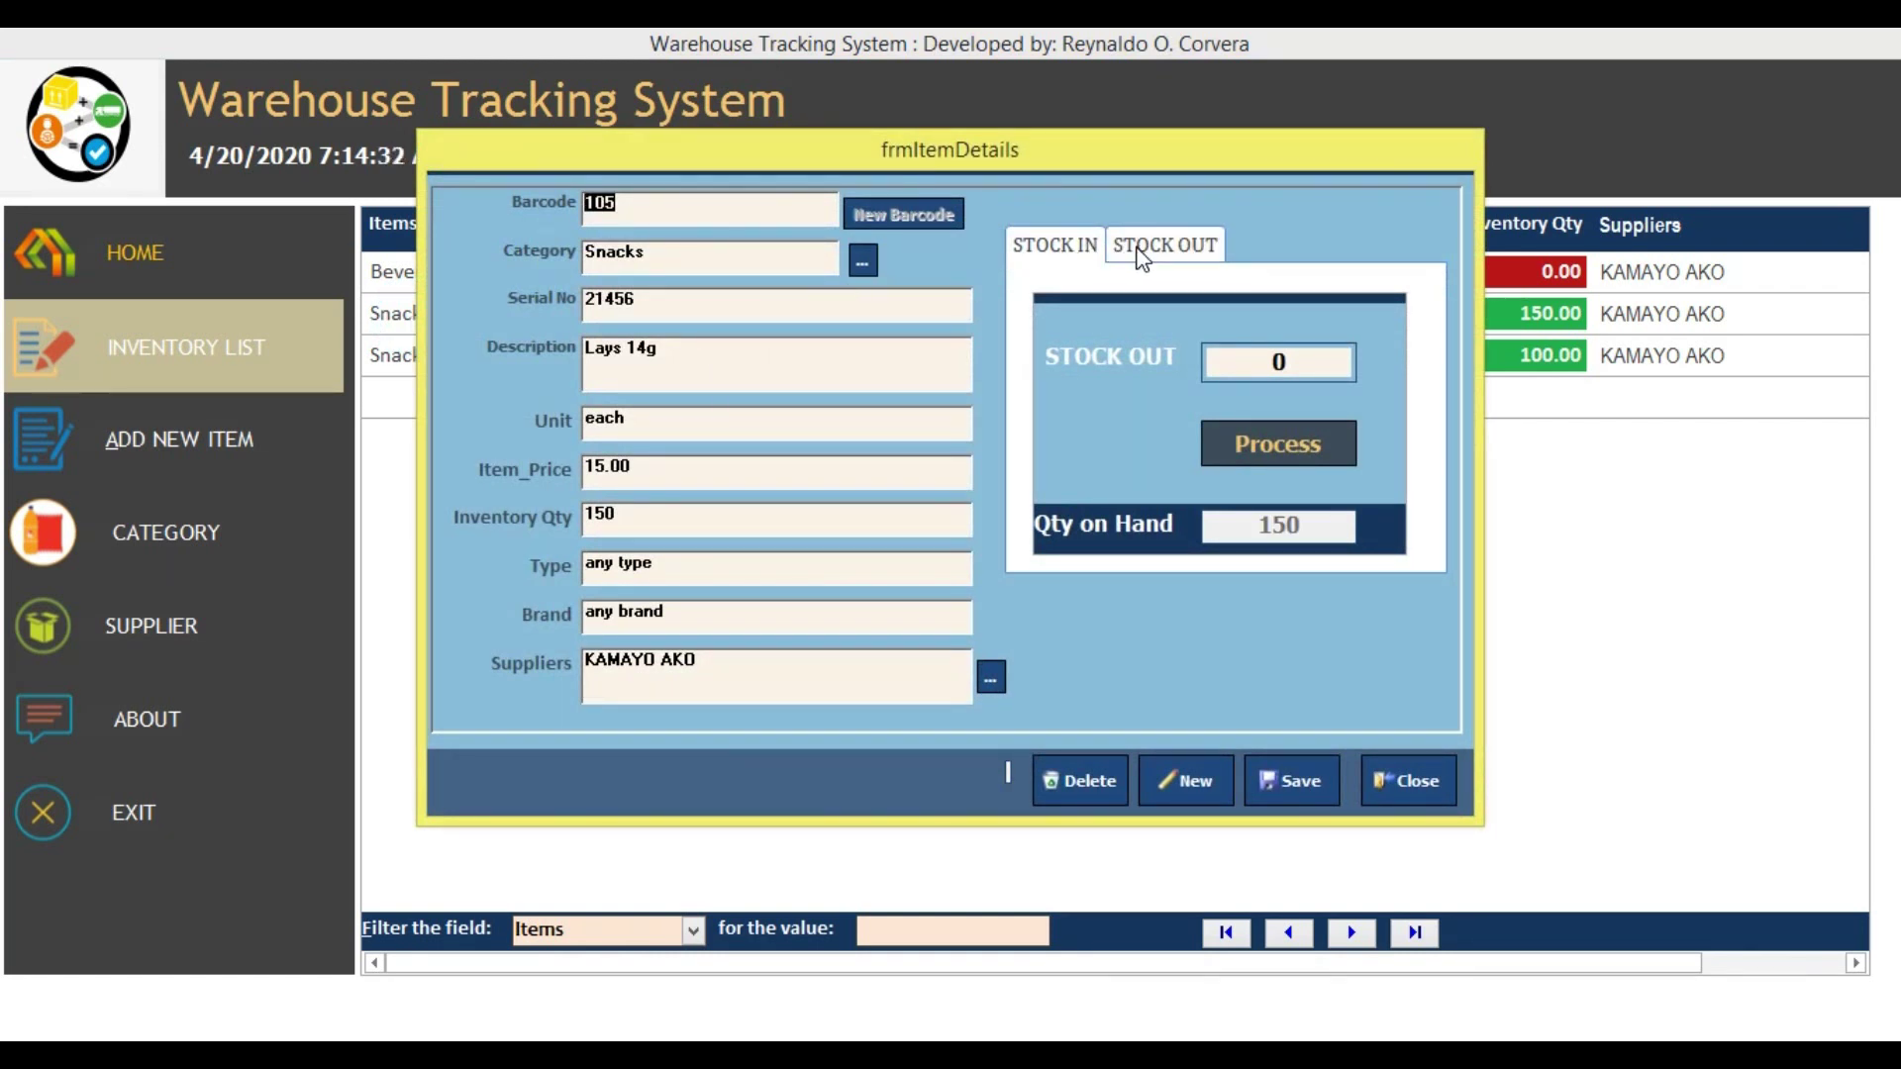
left_click(1141, 253)
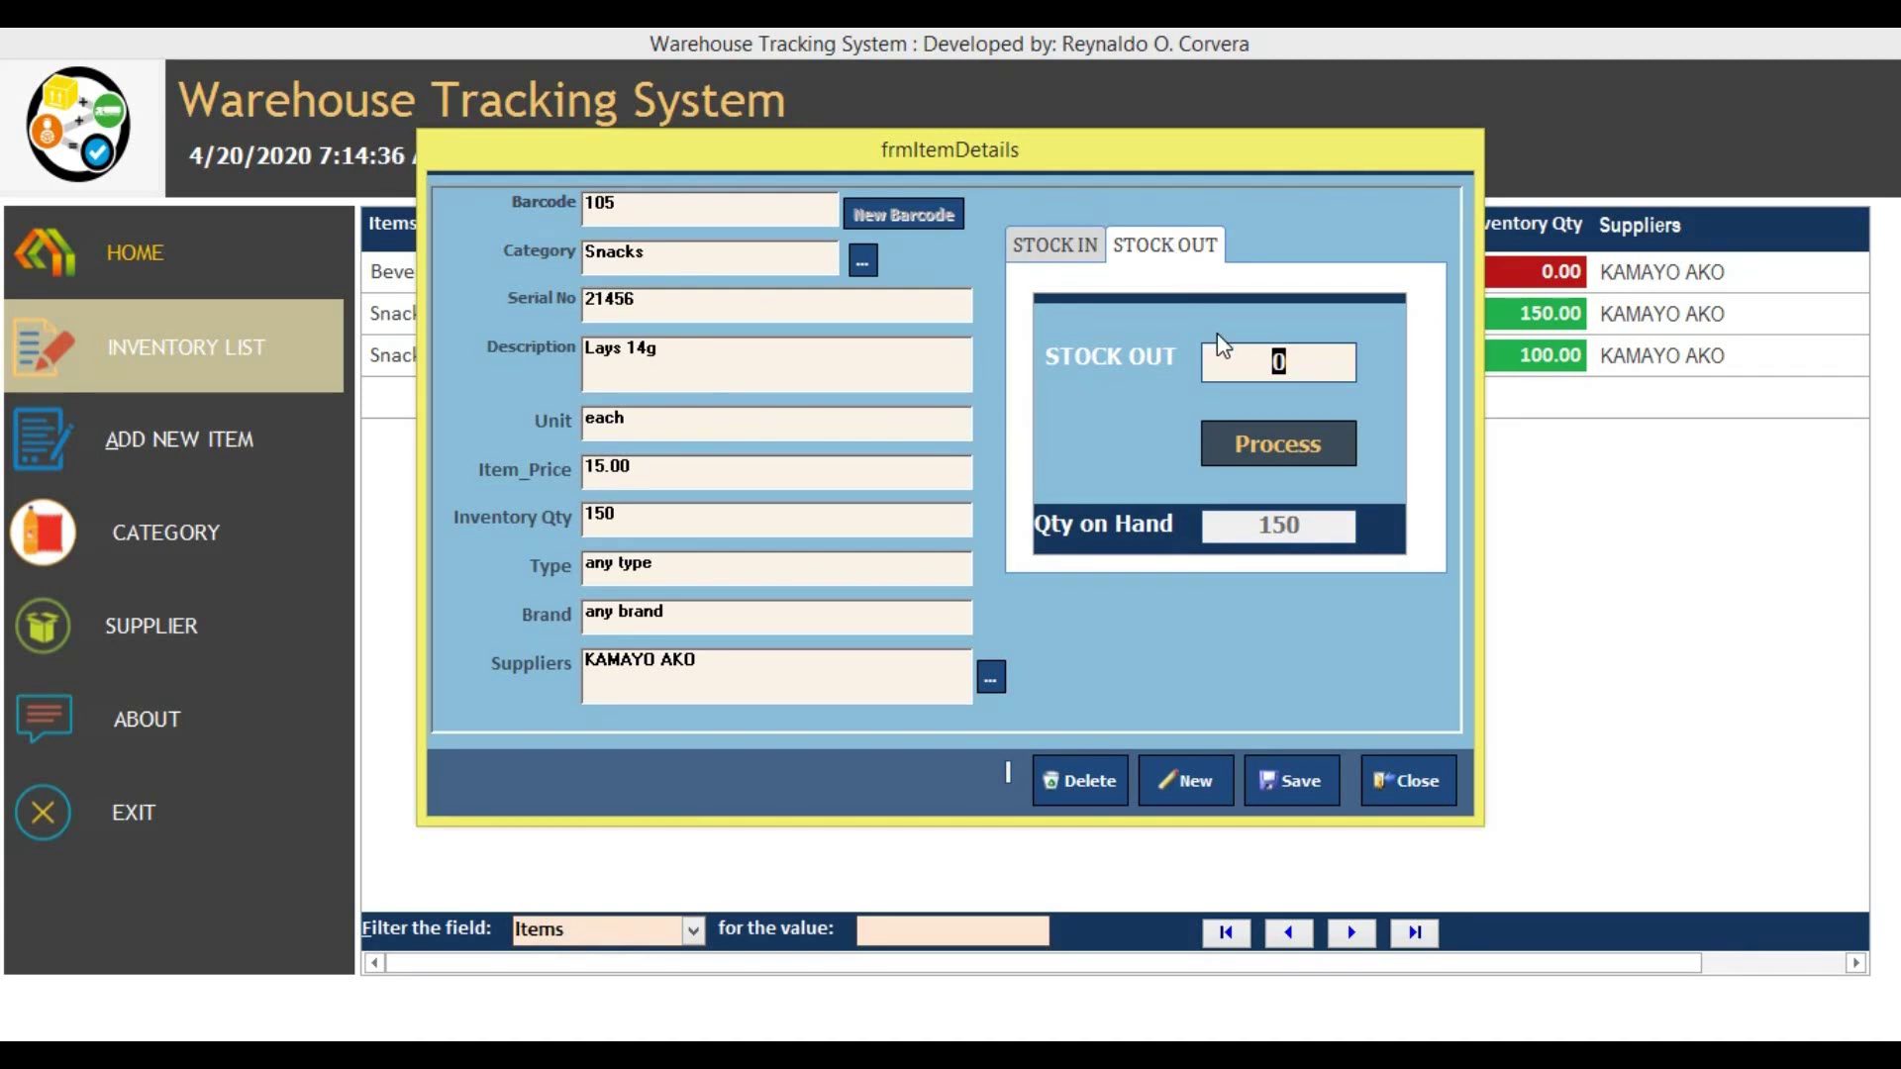
type("50")
left_click(1257, 443)
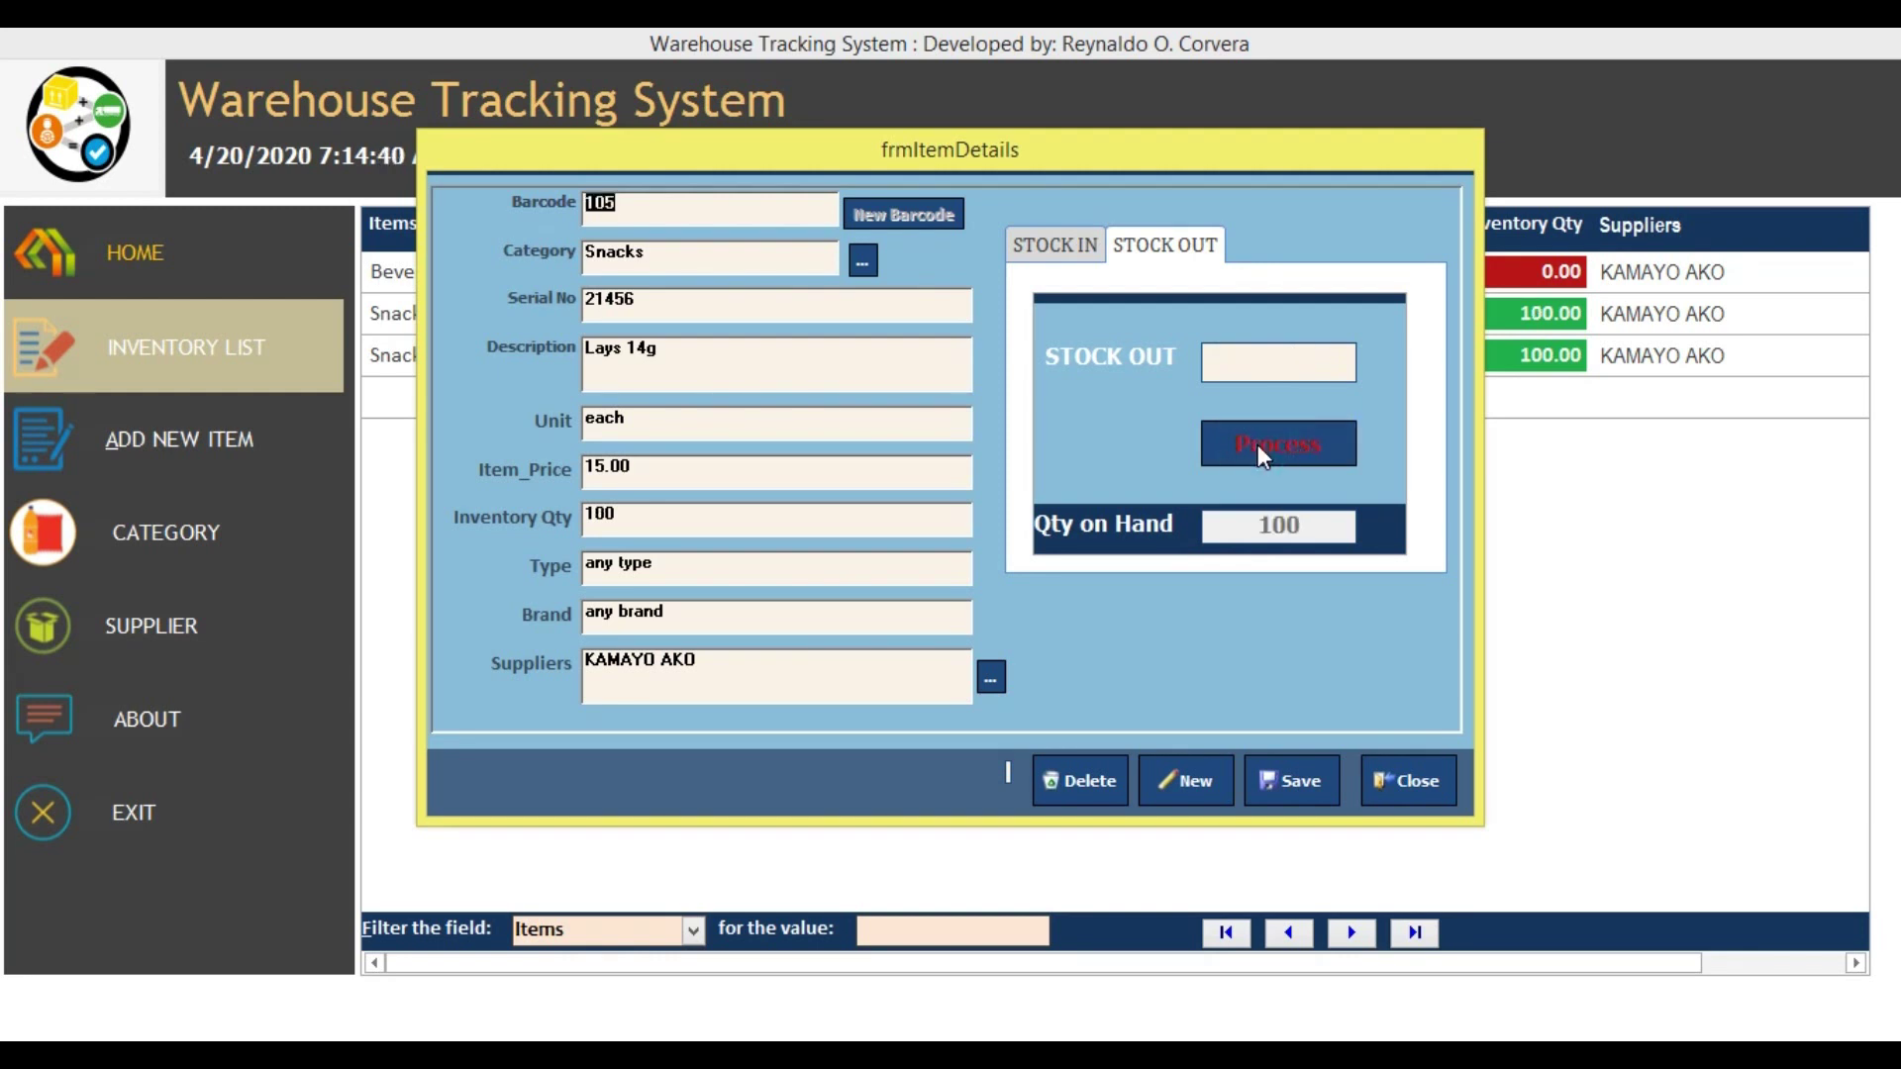
left_click(1329, 543)
double_click(679, 517)
left_click(1283, 780)
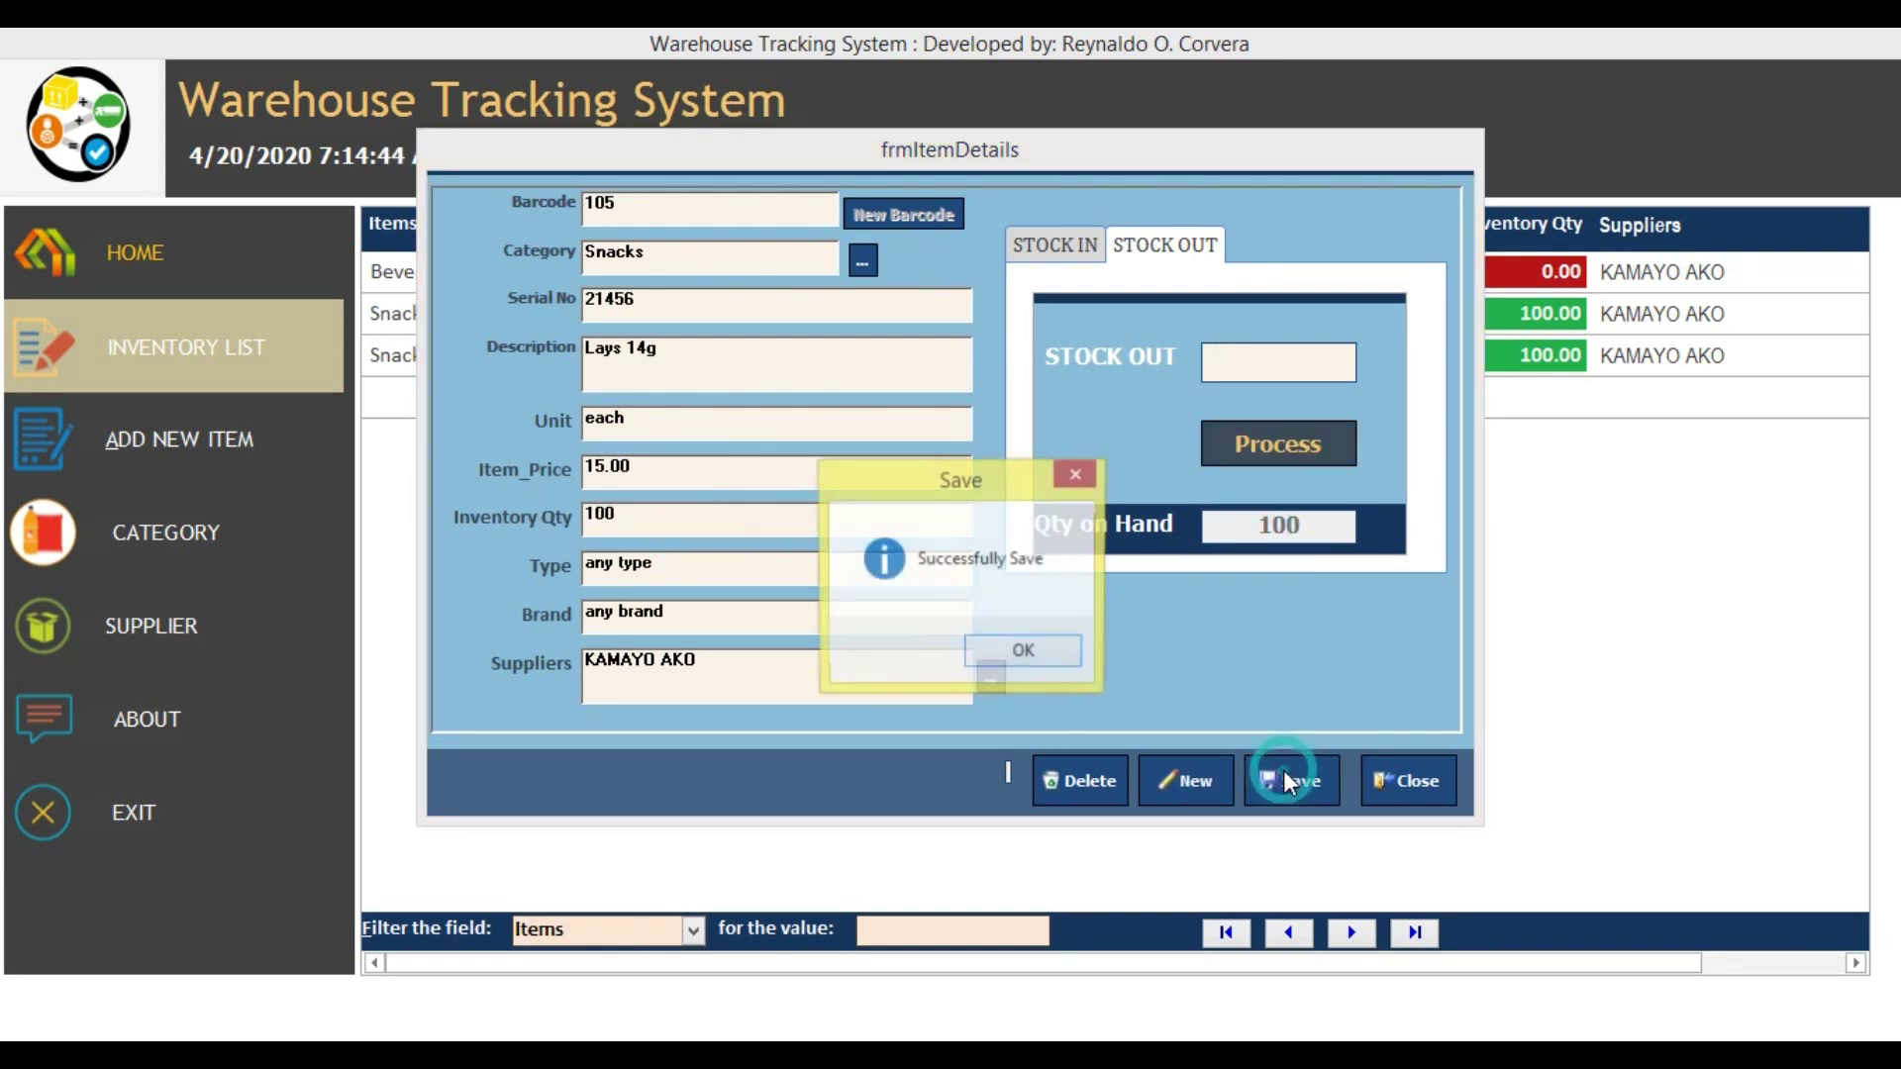
left_click(1059, 650)
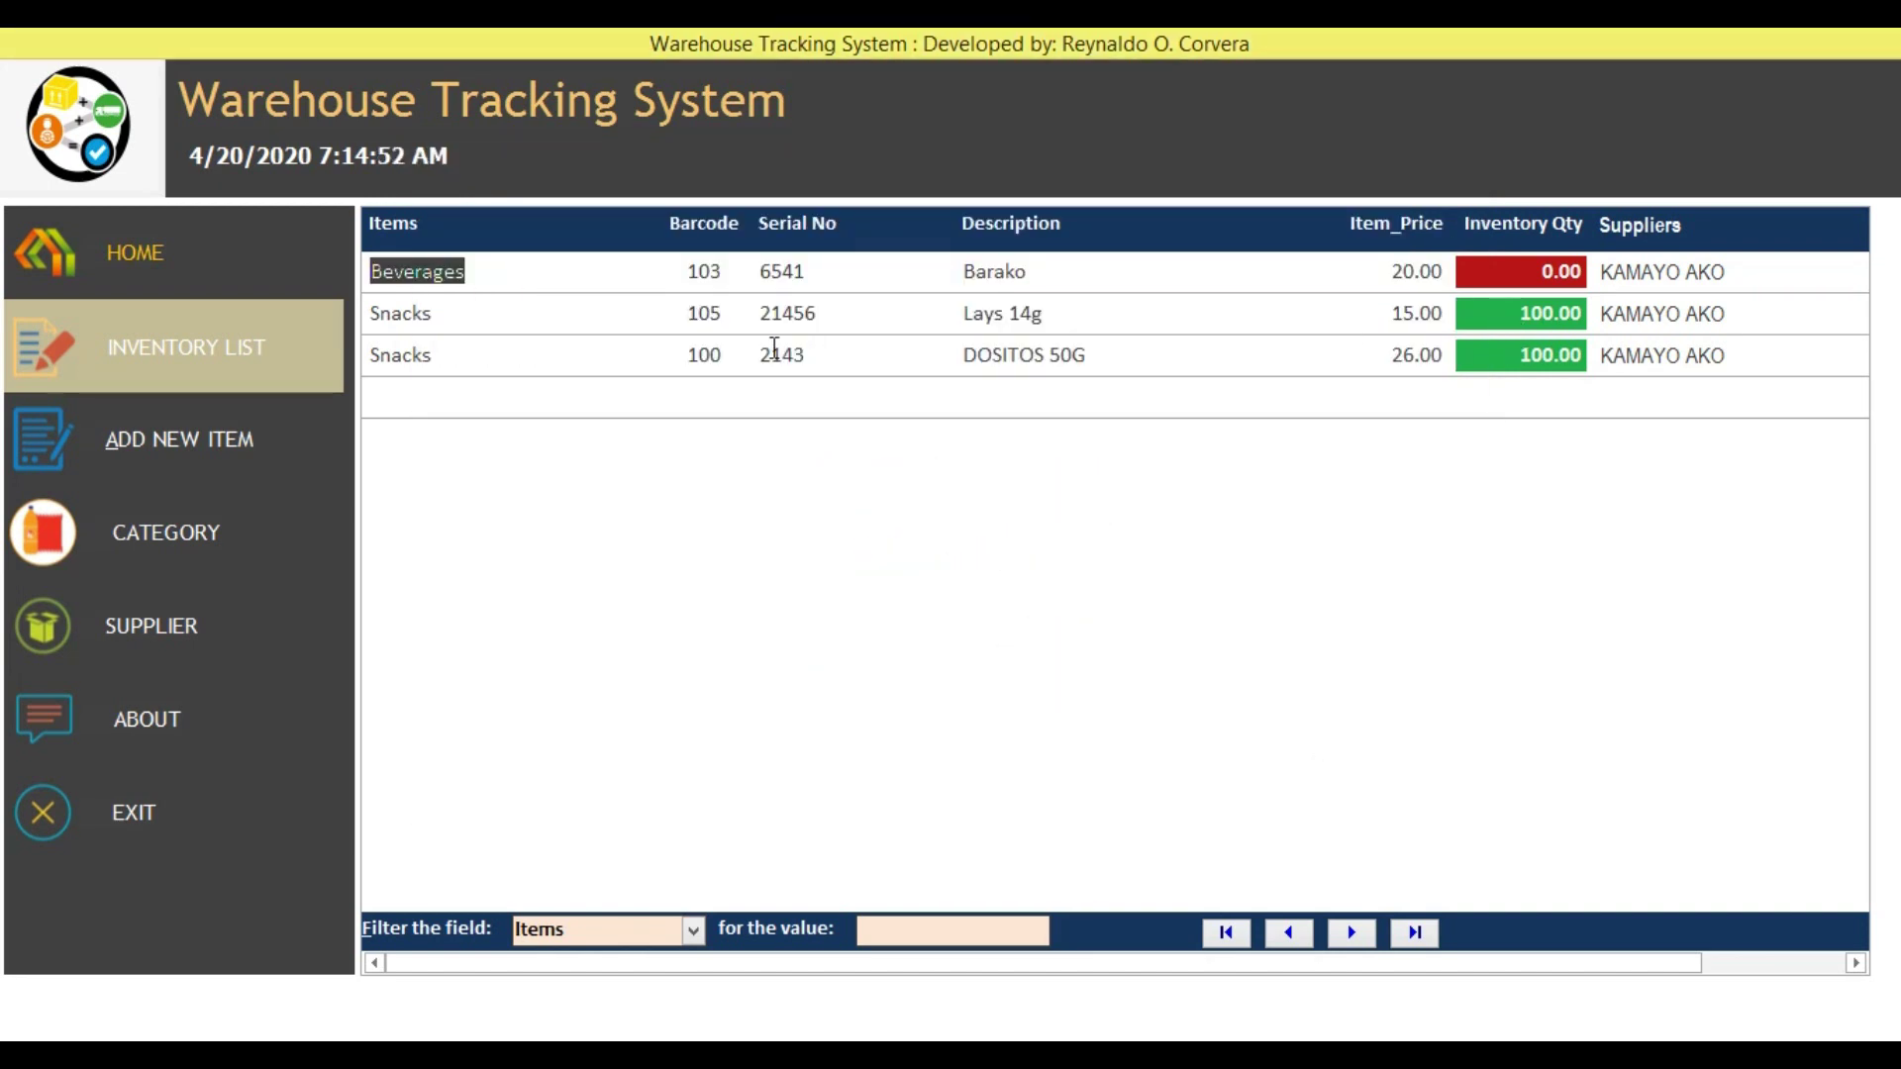
- Stock in 100 units of DOSITOS 50G and save, raising it to 200.00
double_click(418, 357)
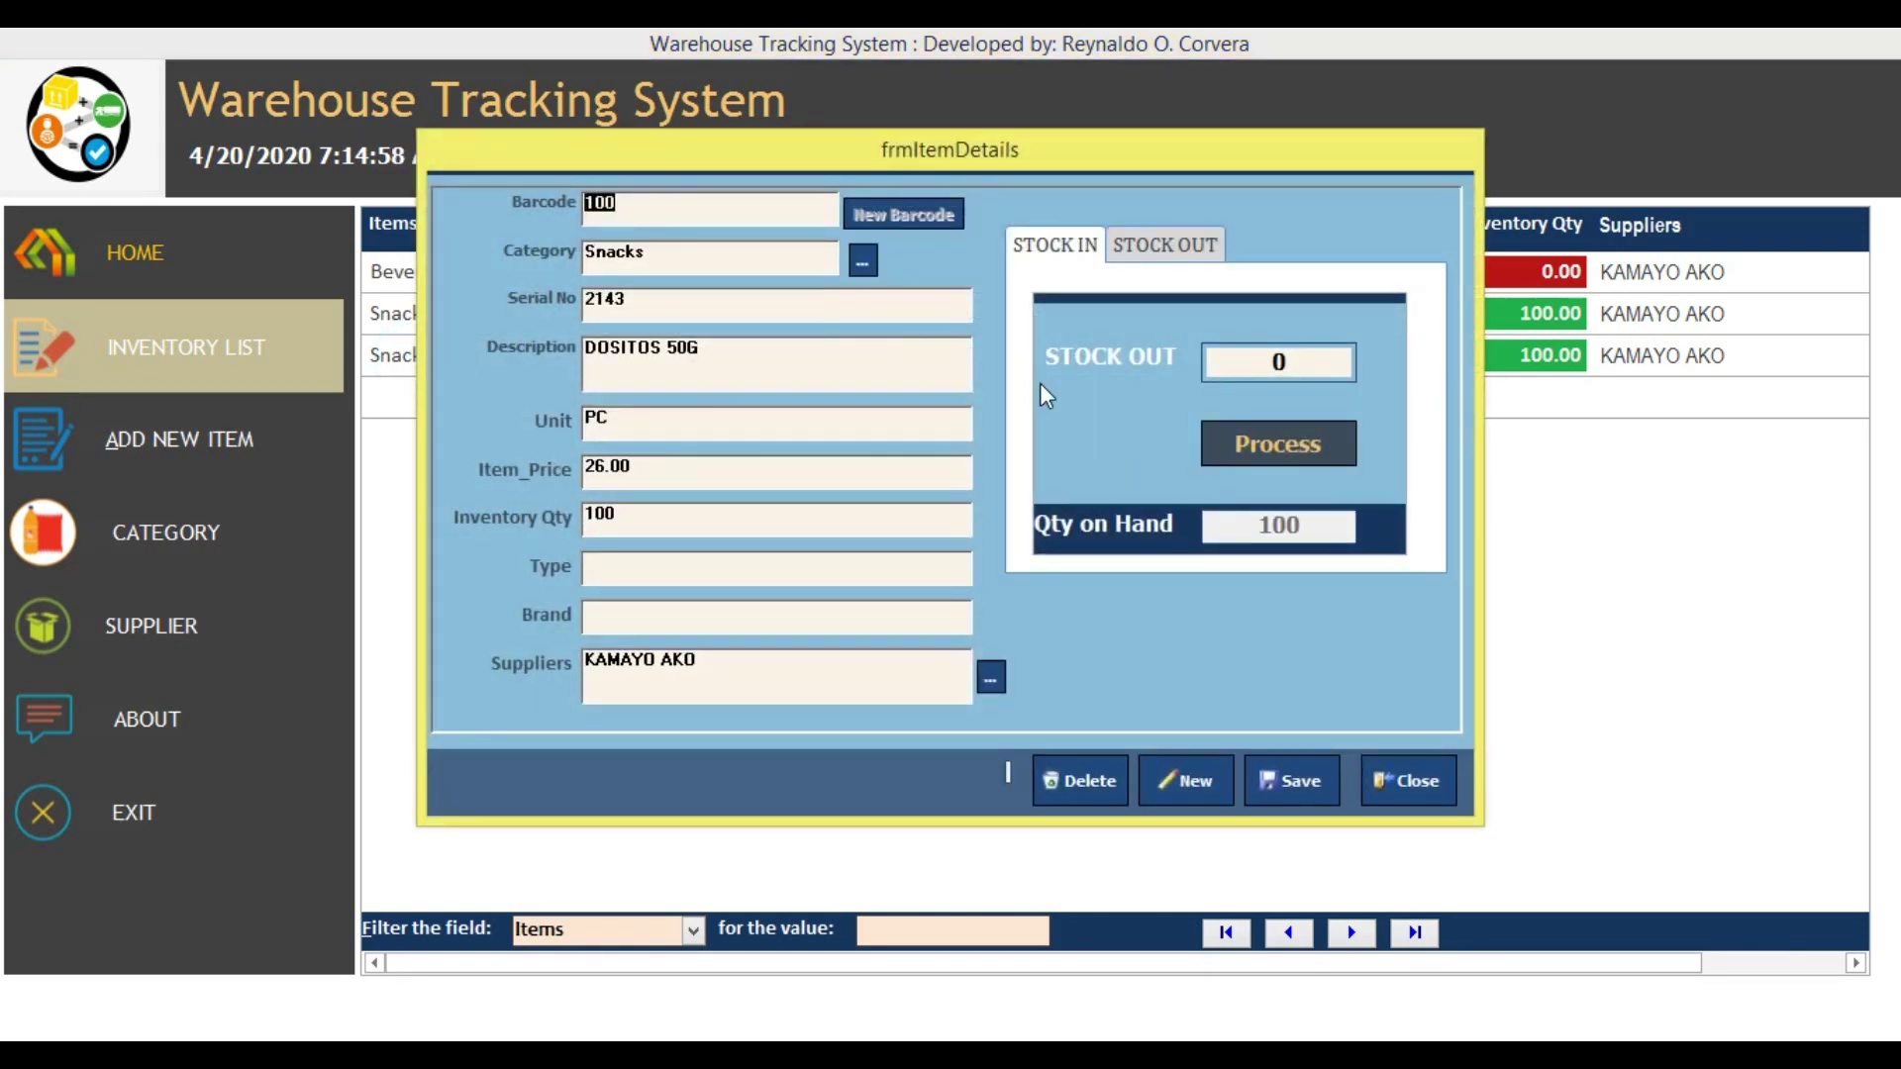
left_click(1222, 370)
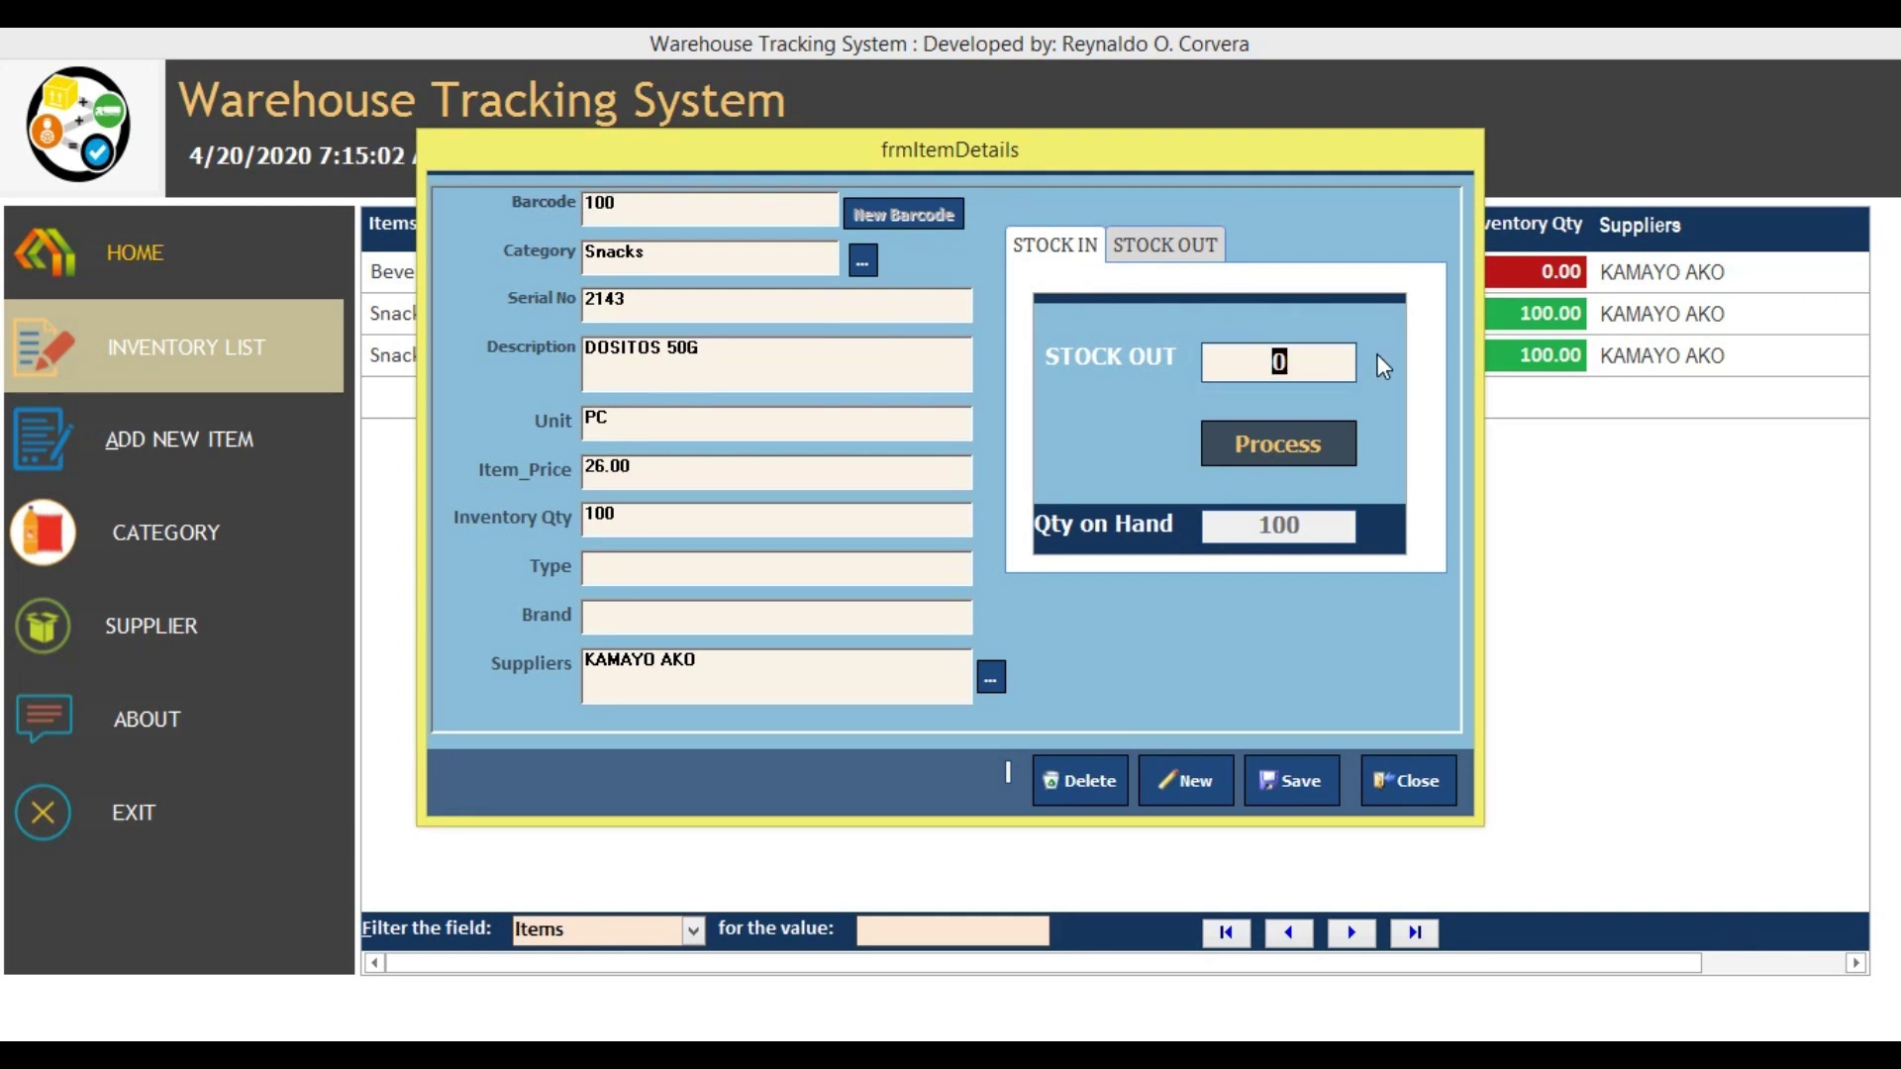
type("100")
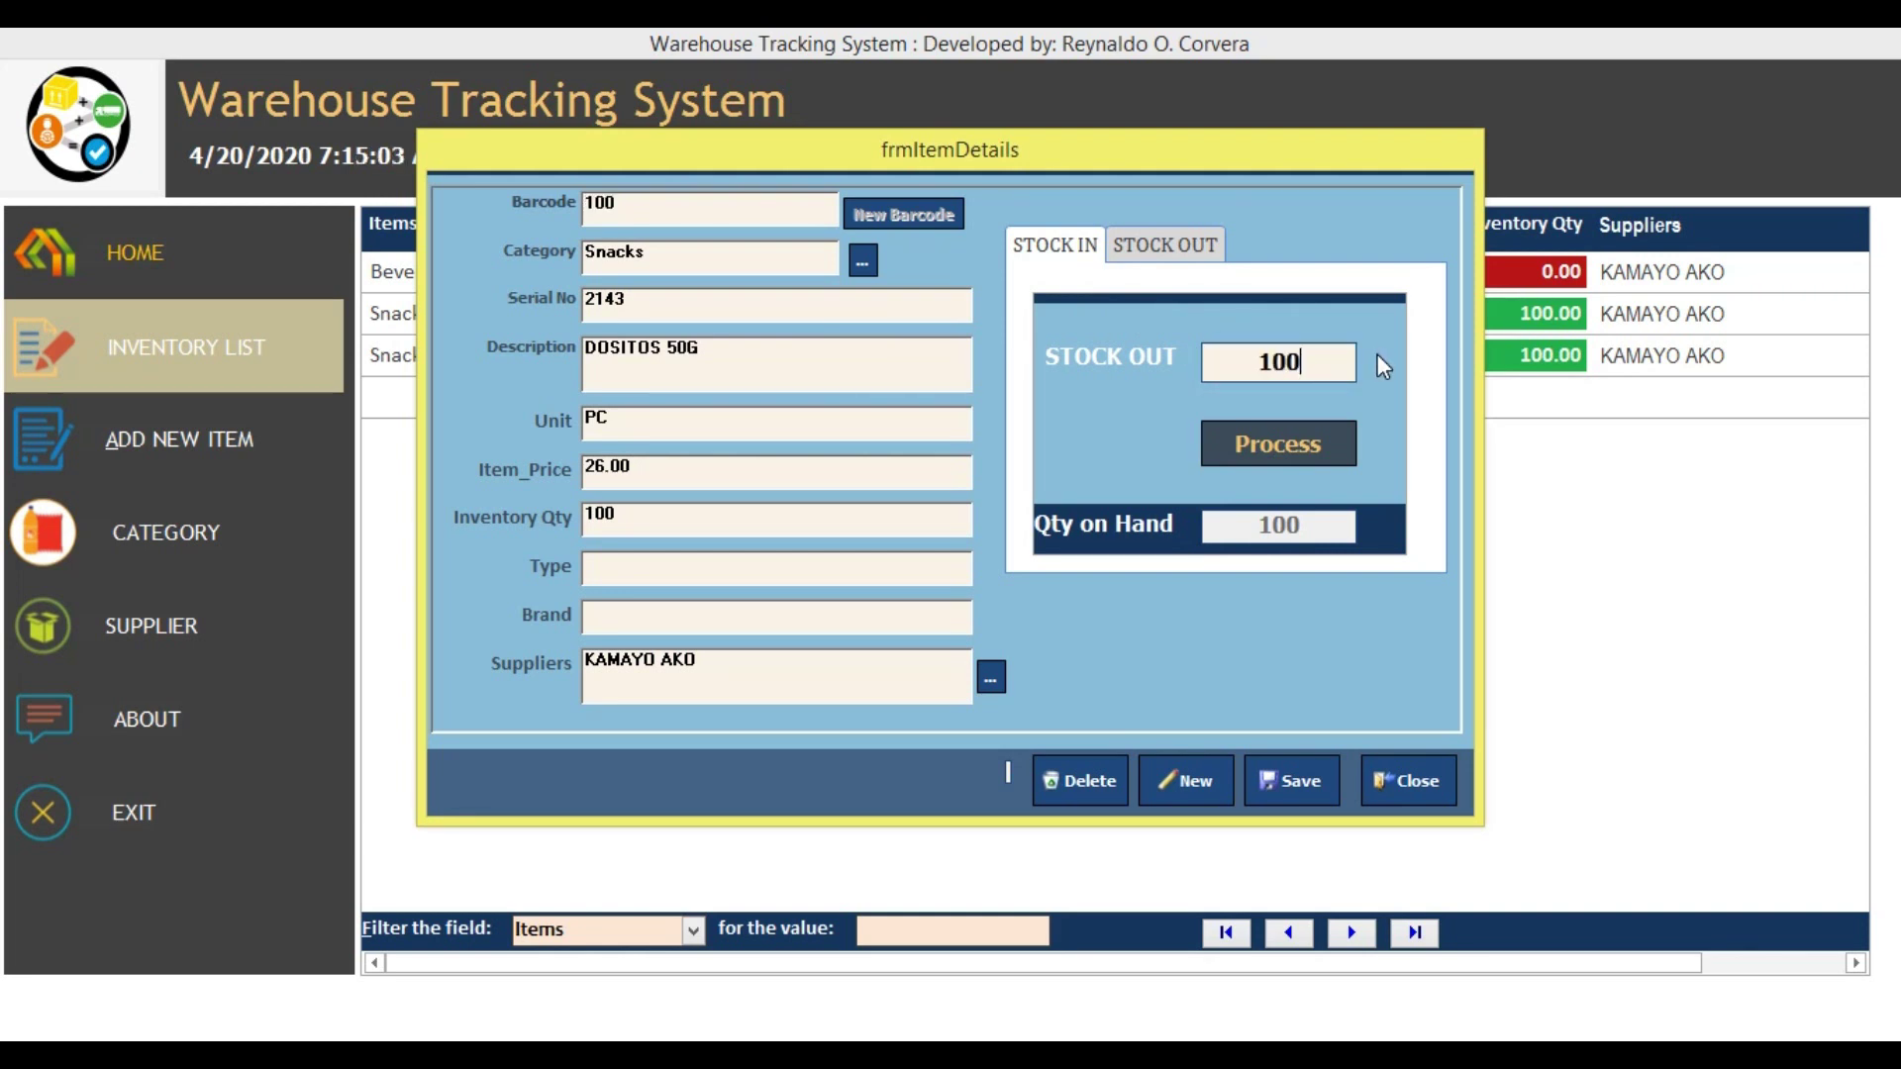
left_click(1312, 454)
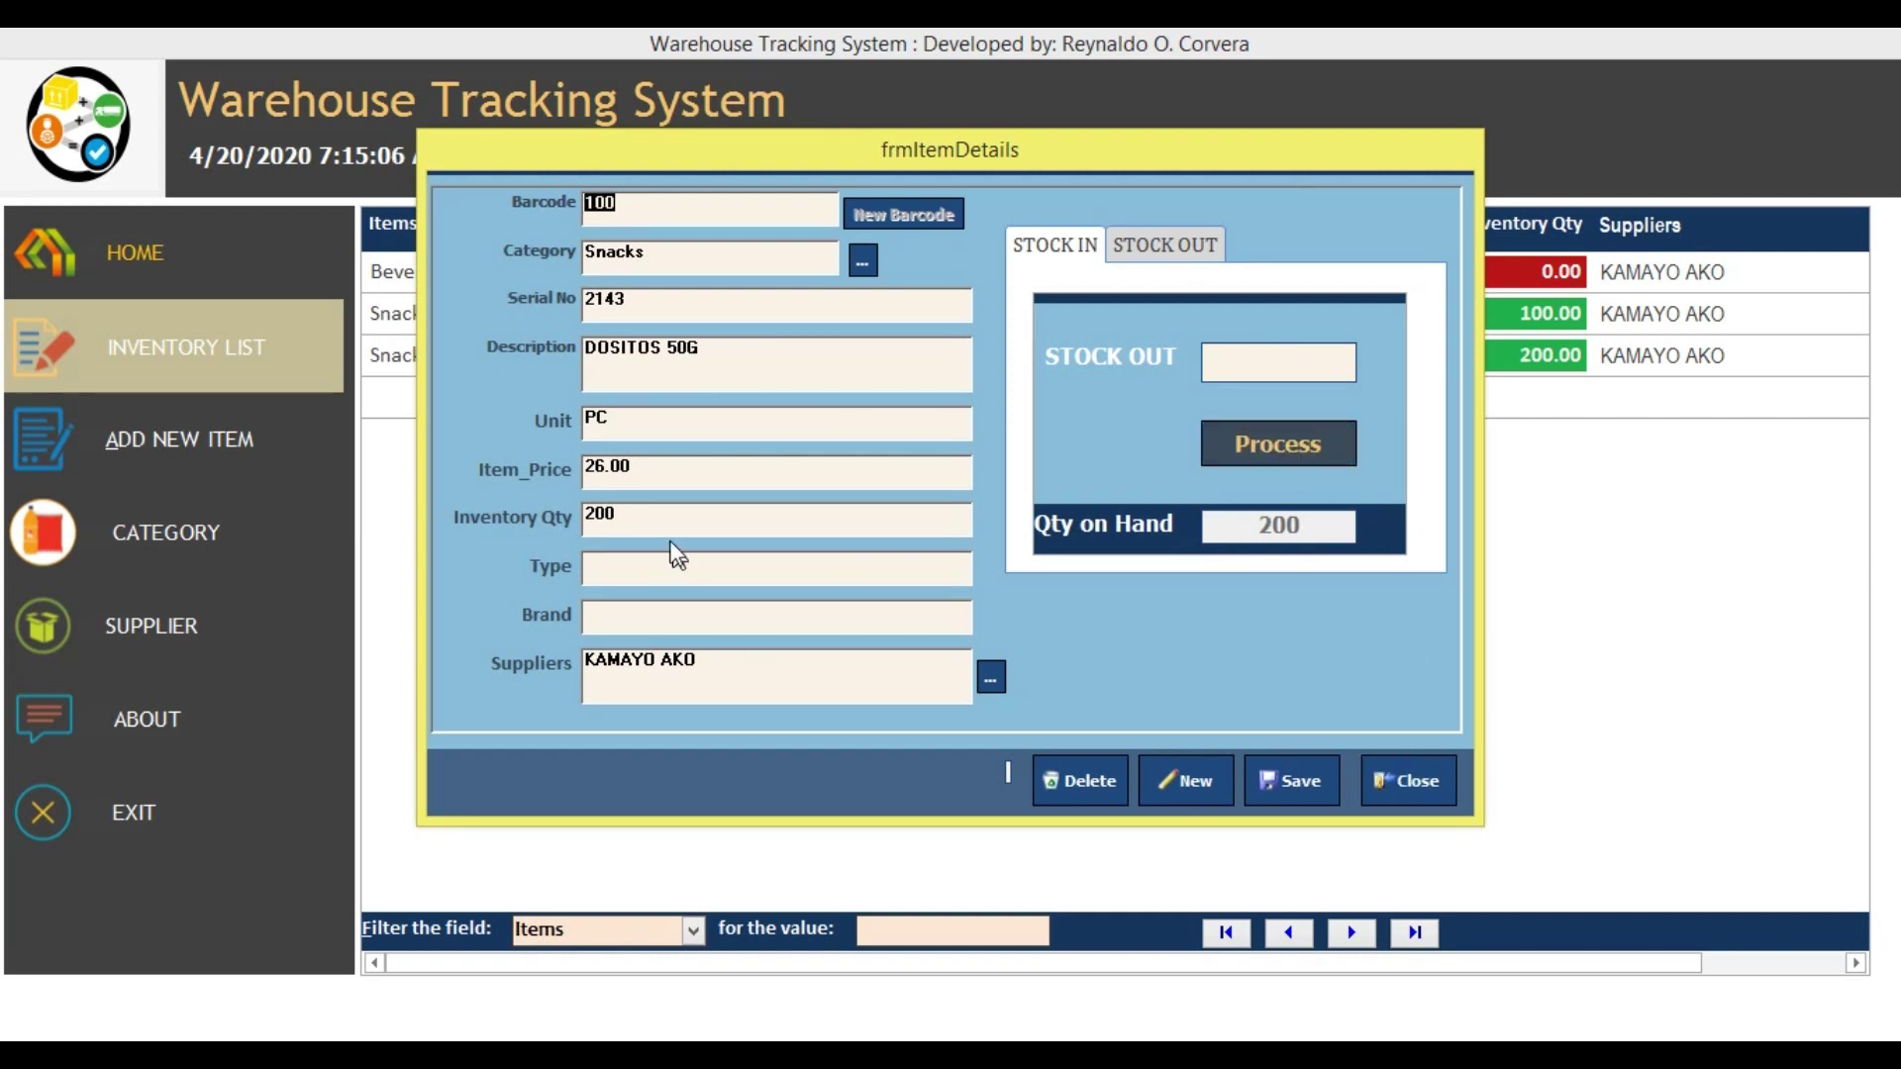
left_click(1279, 780)
left_click(1030, 650)
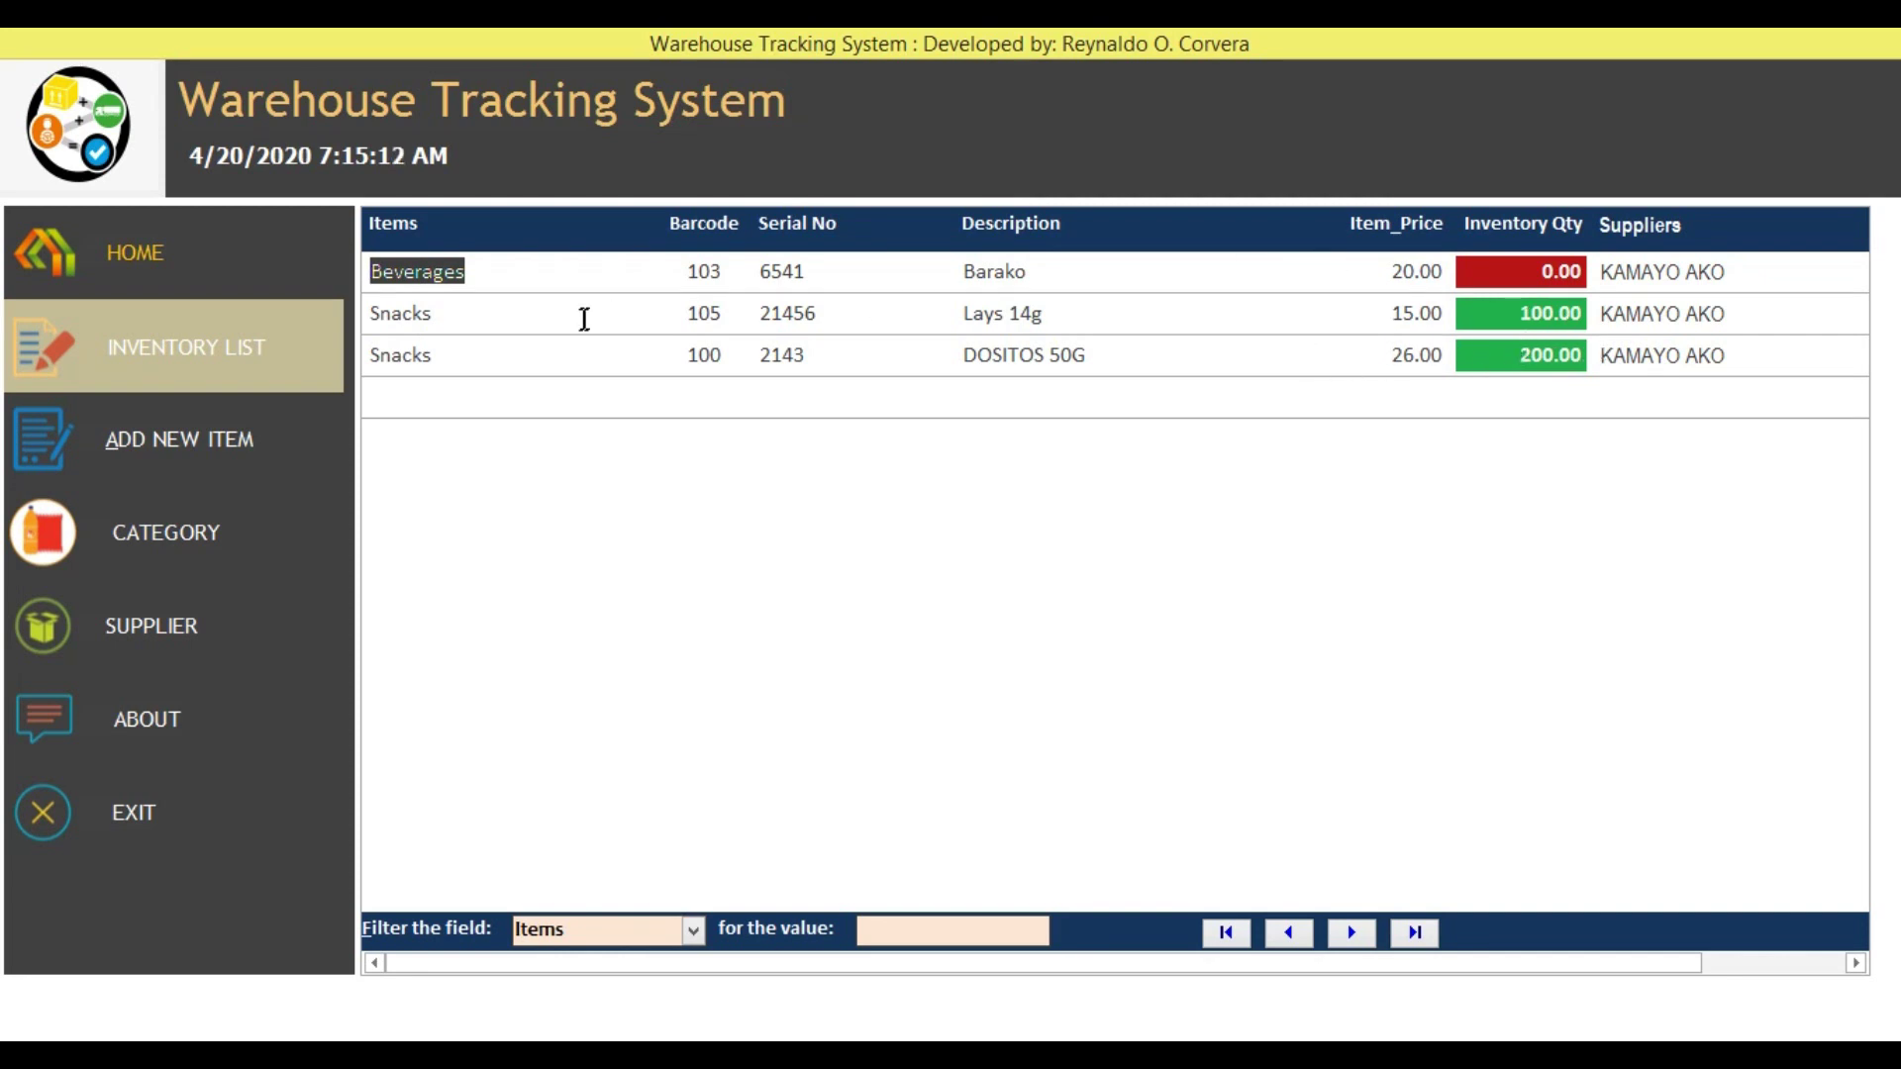
- Stock out 90 units of Lays 14g and save, leaving 10.00
double_click(426, 315)
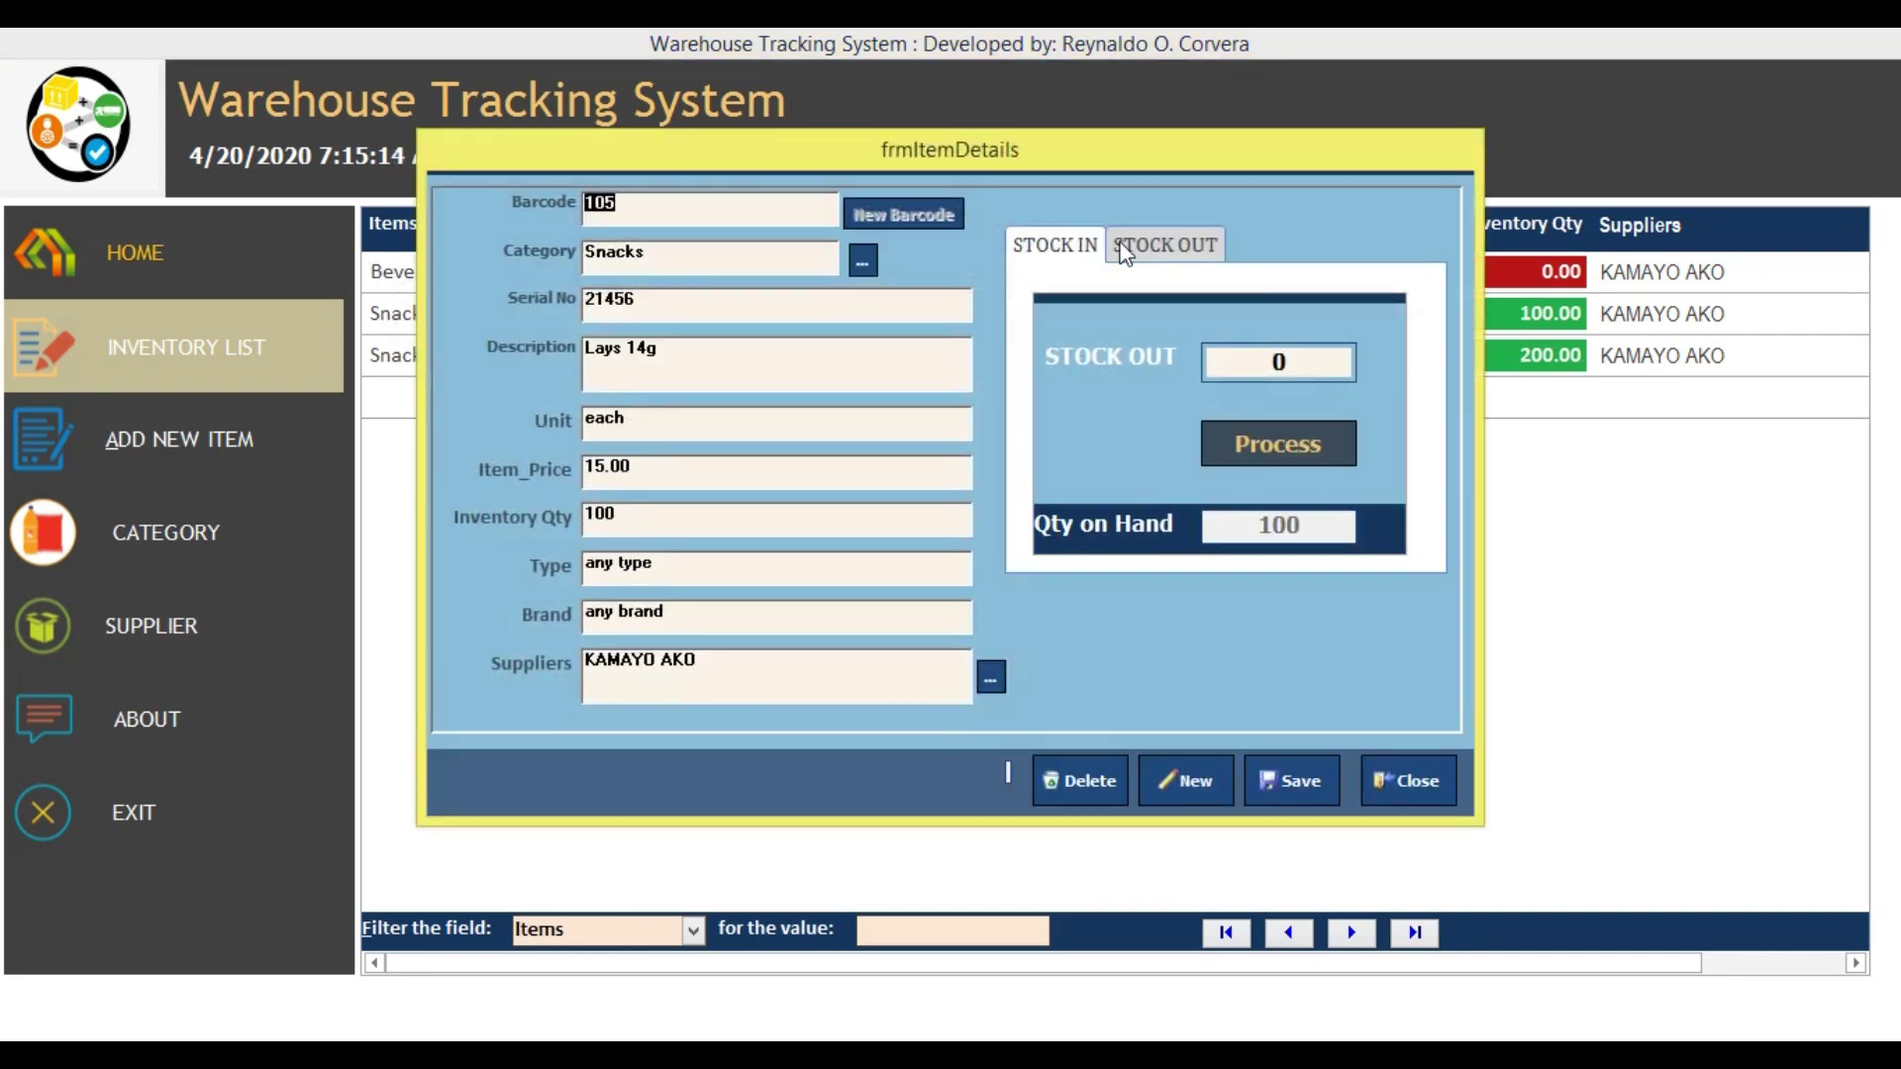
left_click(1168, 251)
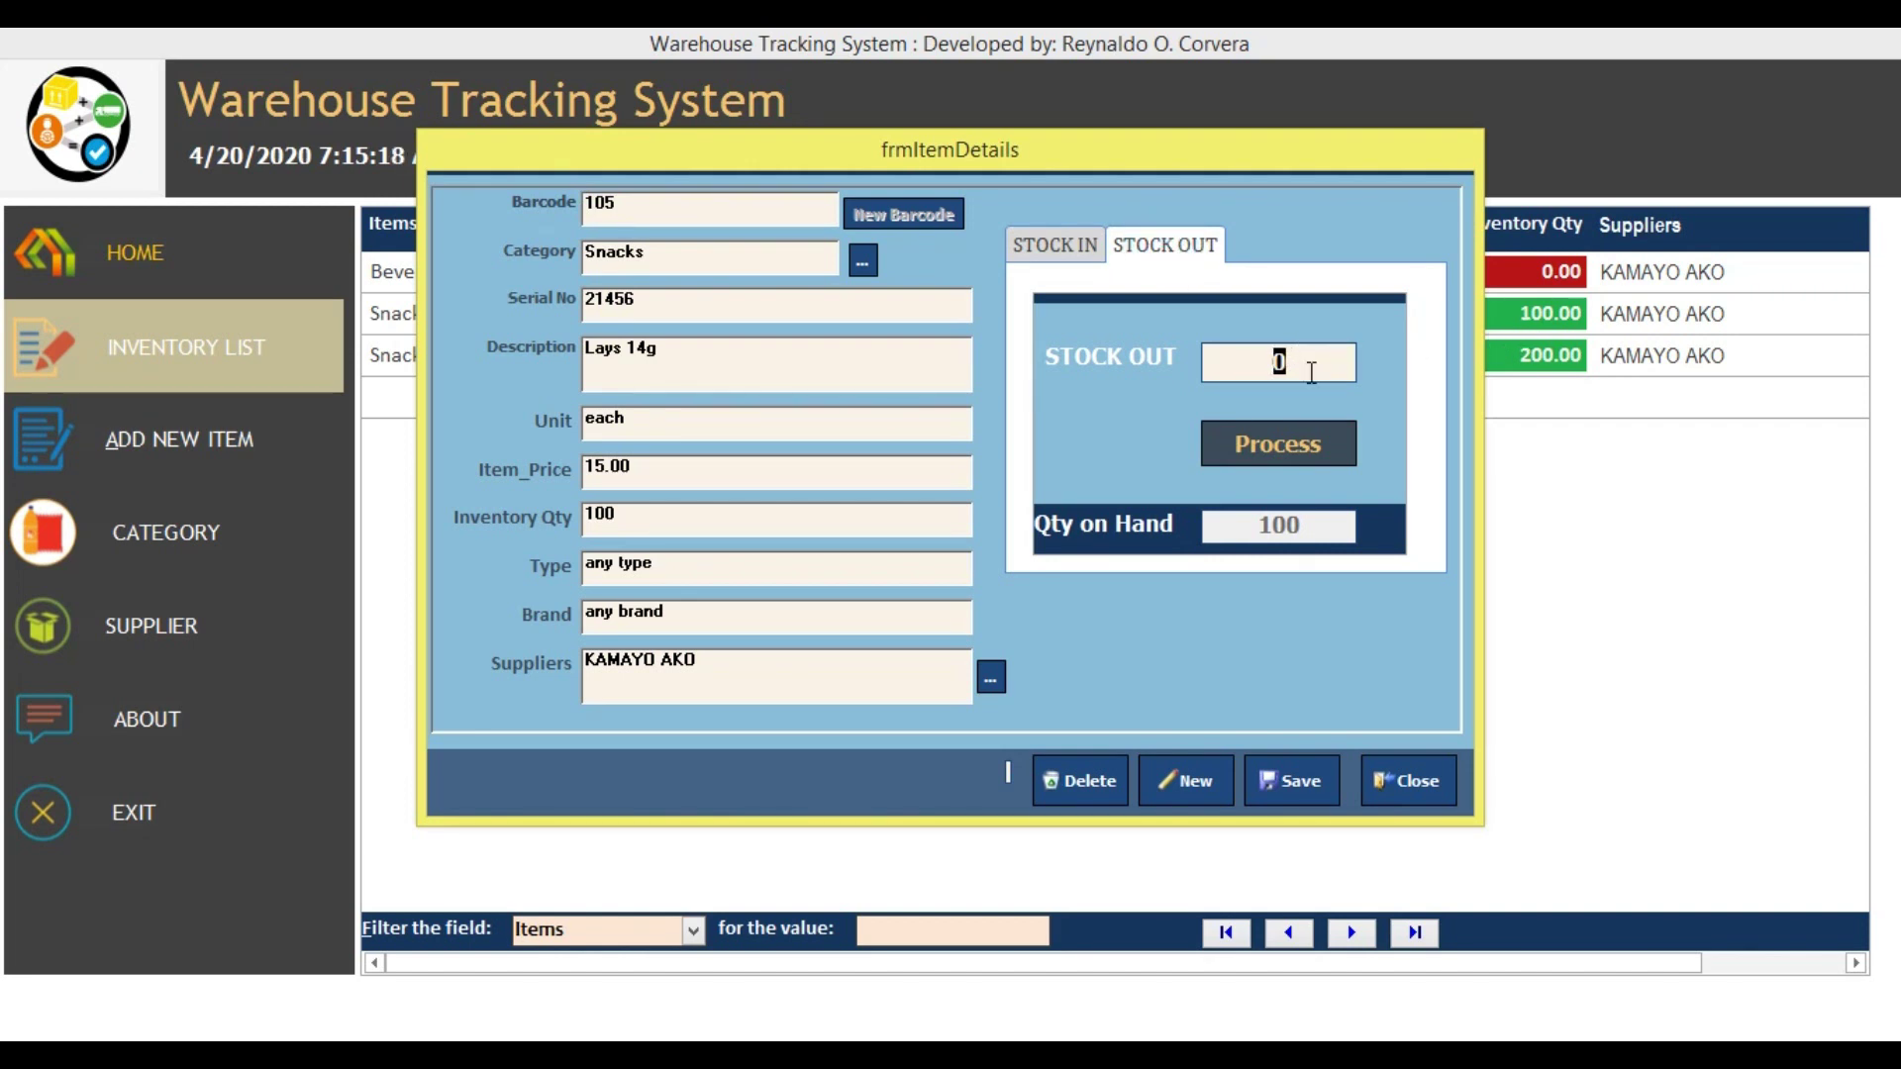
type("90")
left_click(1279, 442)
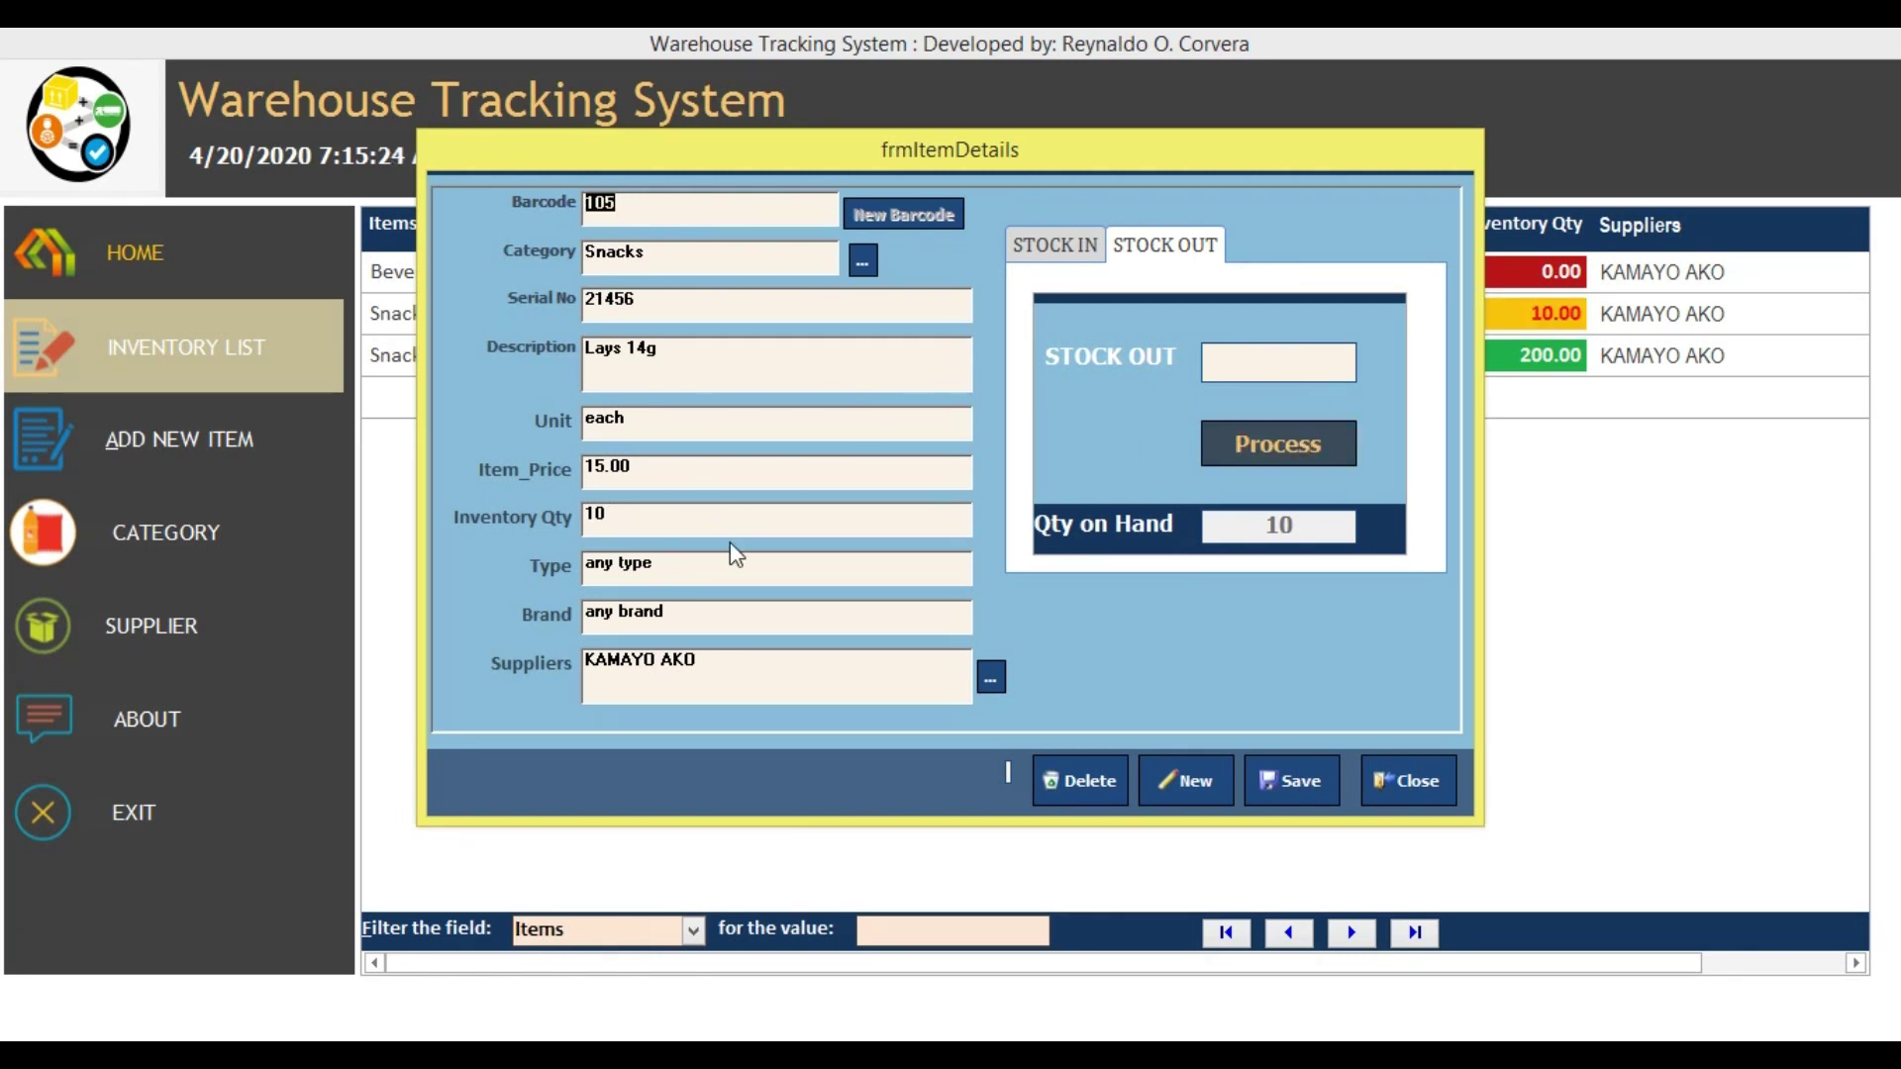
left_click(1289, 779)
left_click(1023, 654)
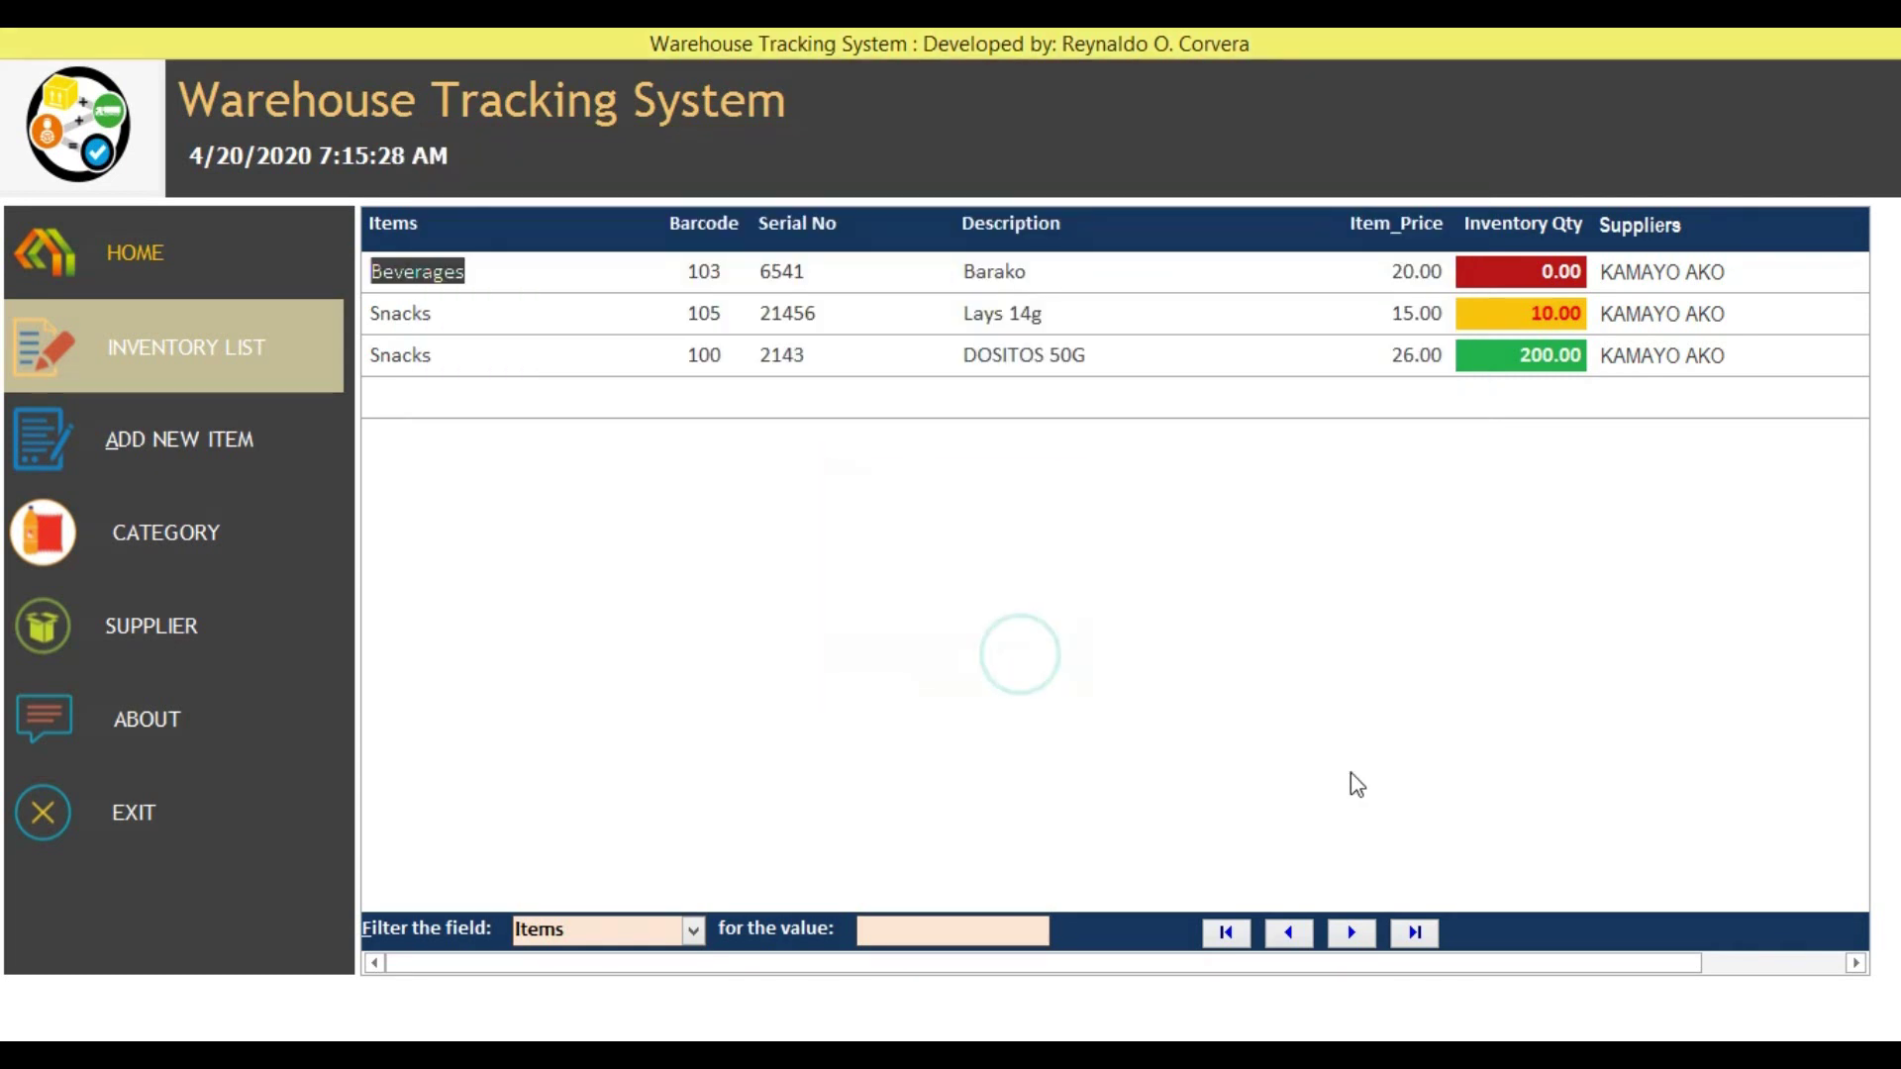
- Check the 10.00 quantity of Lays 14g on the list, then go to the categories page
left_click(1495, 311)
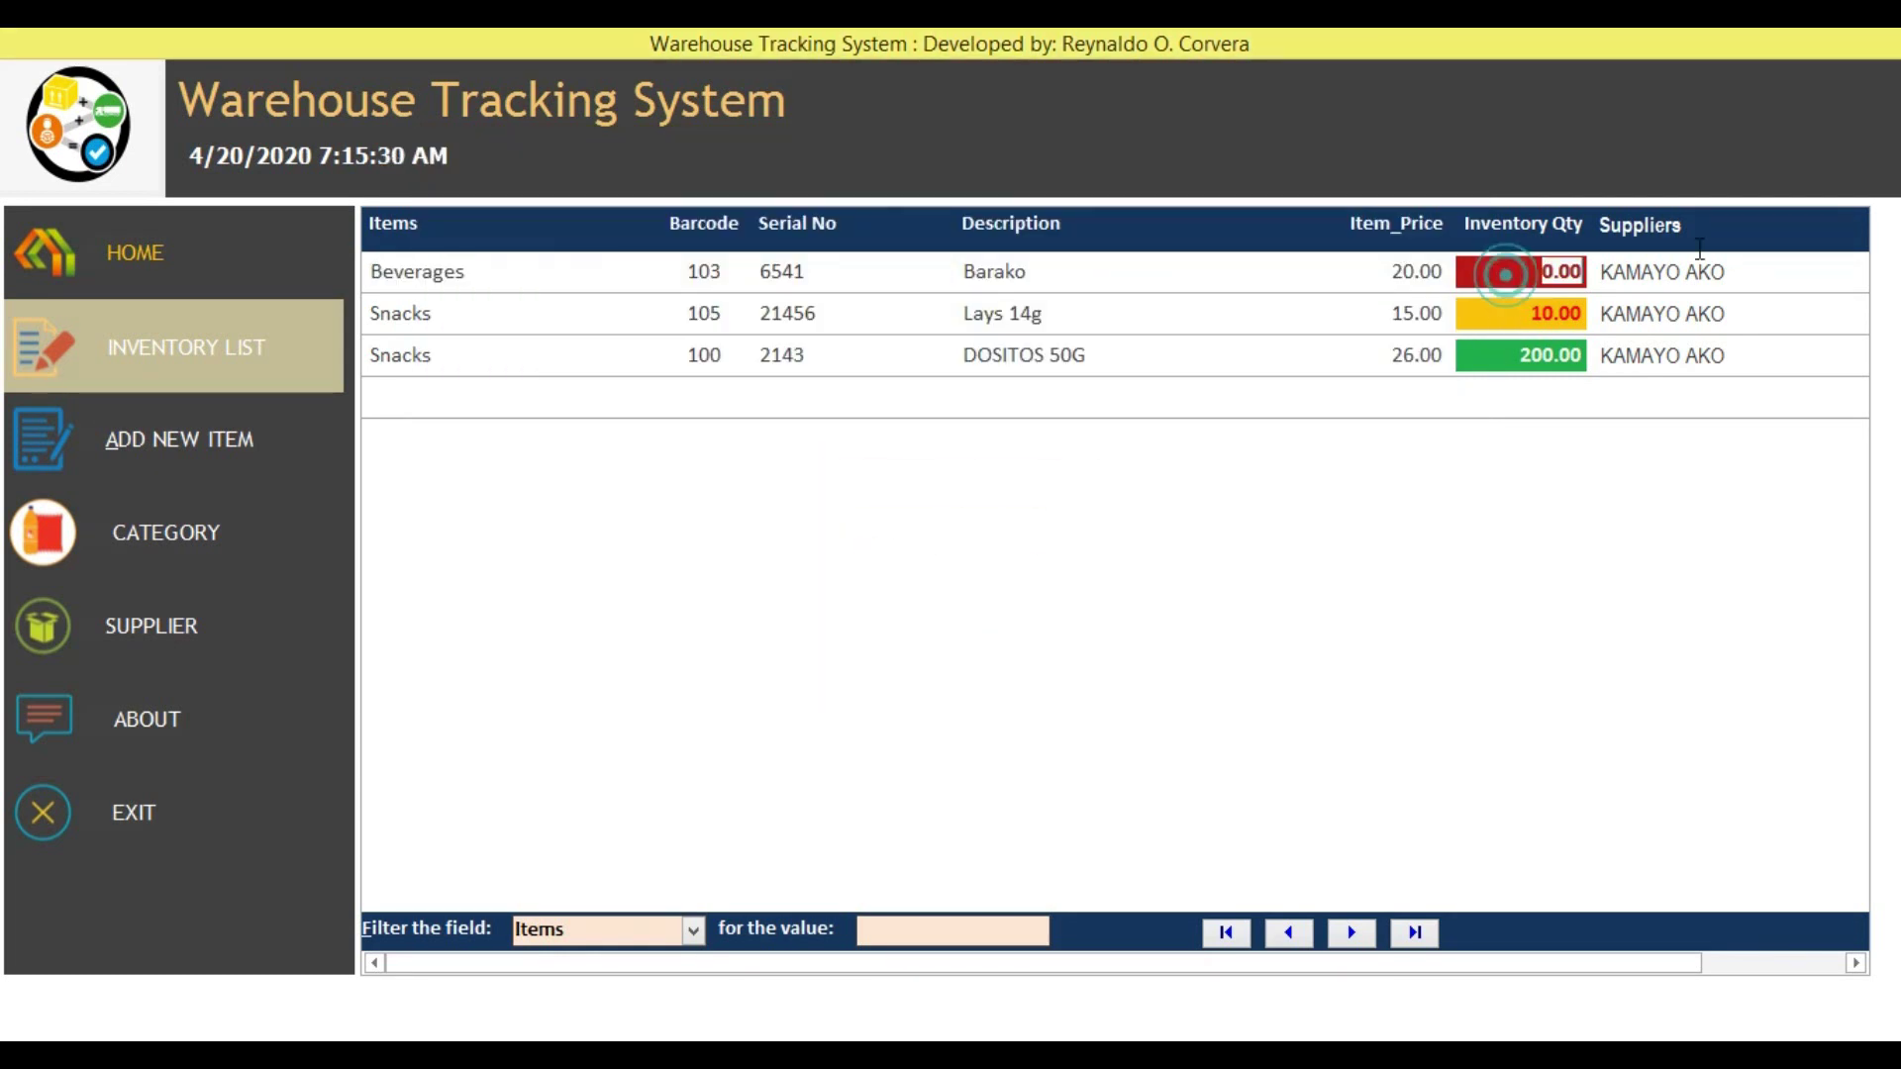
double_click(1505, 311)
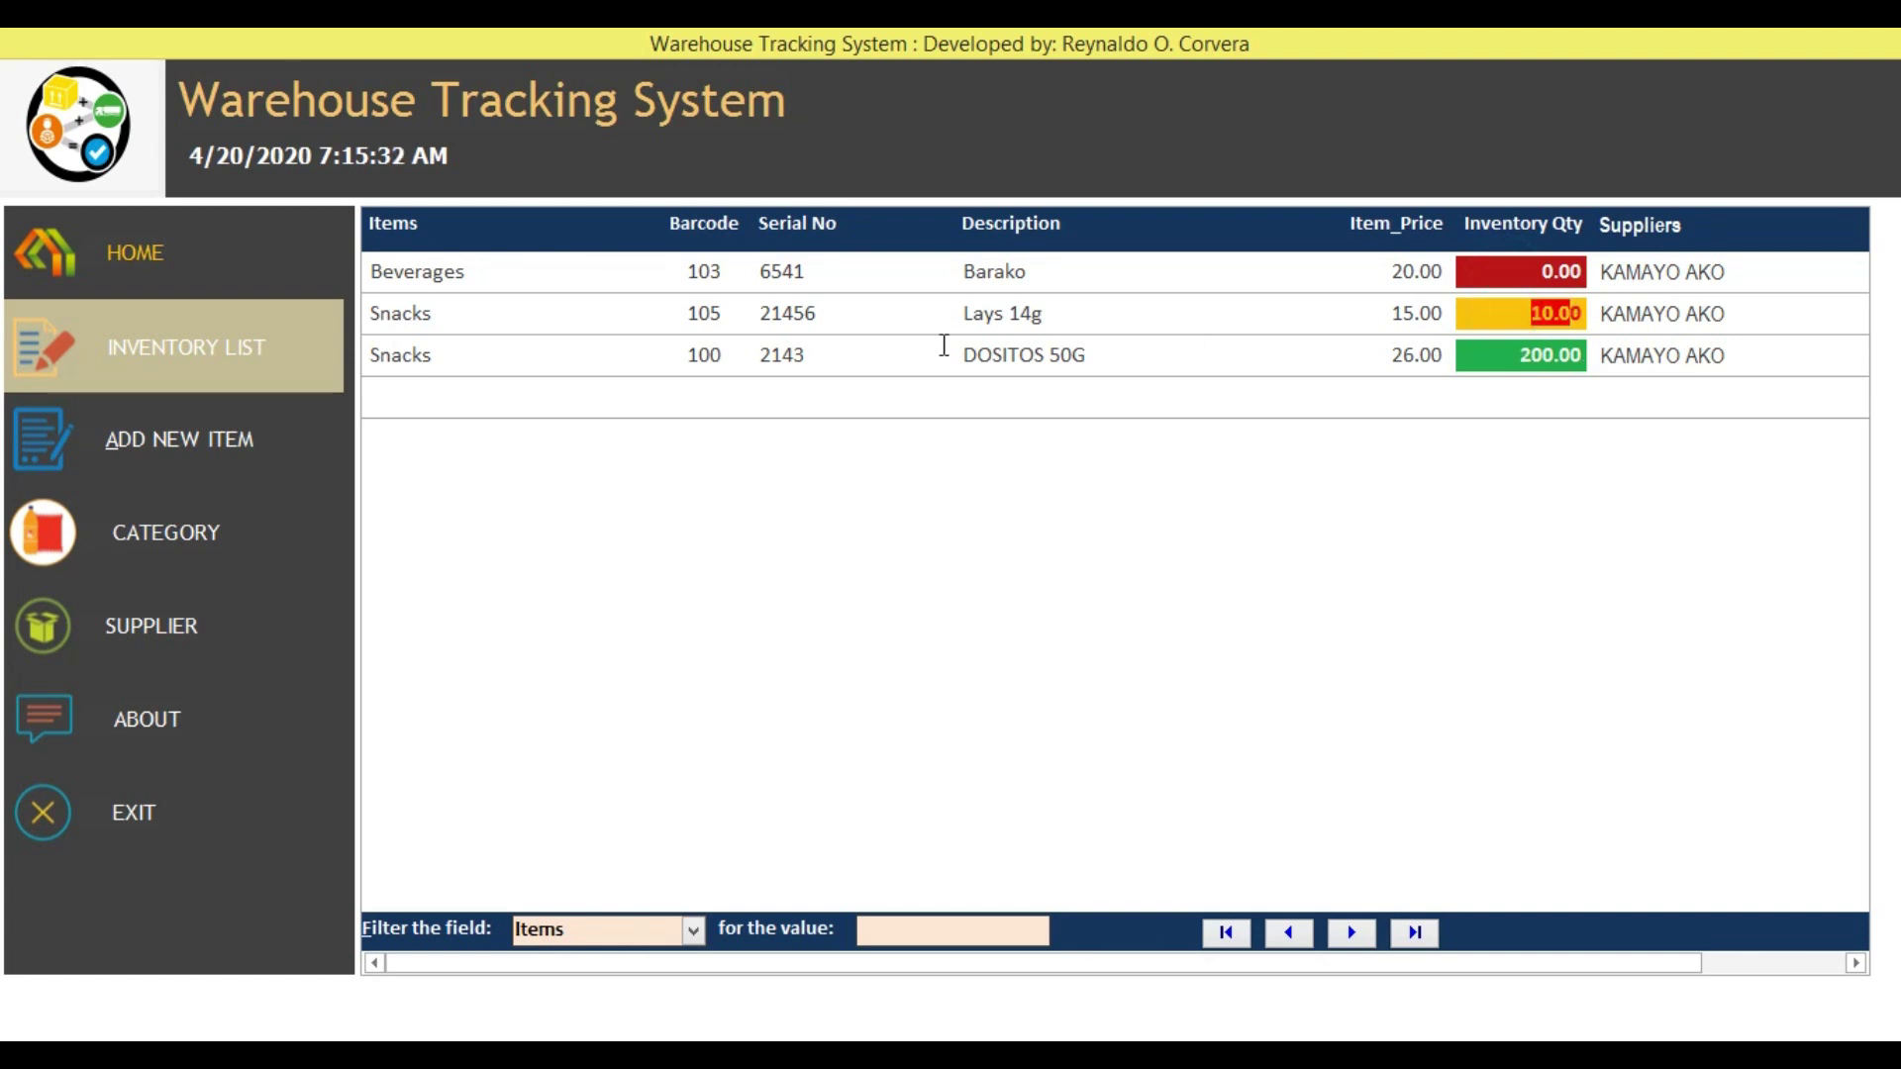
left_click(195, 558)
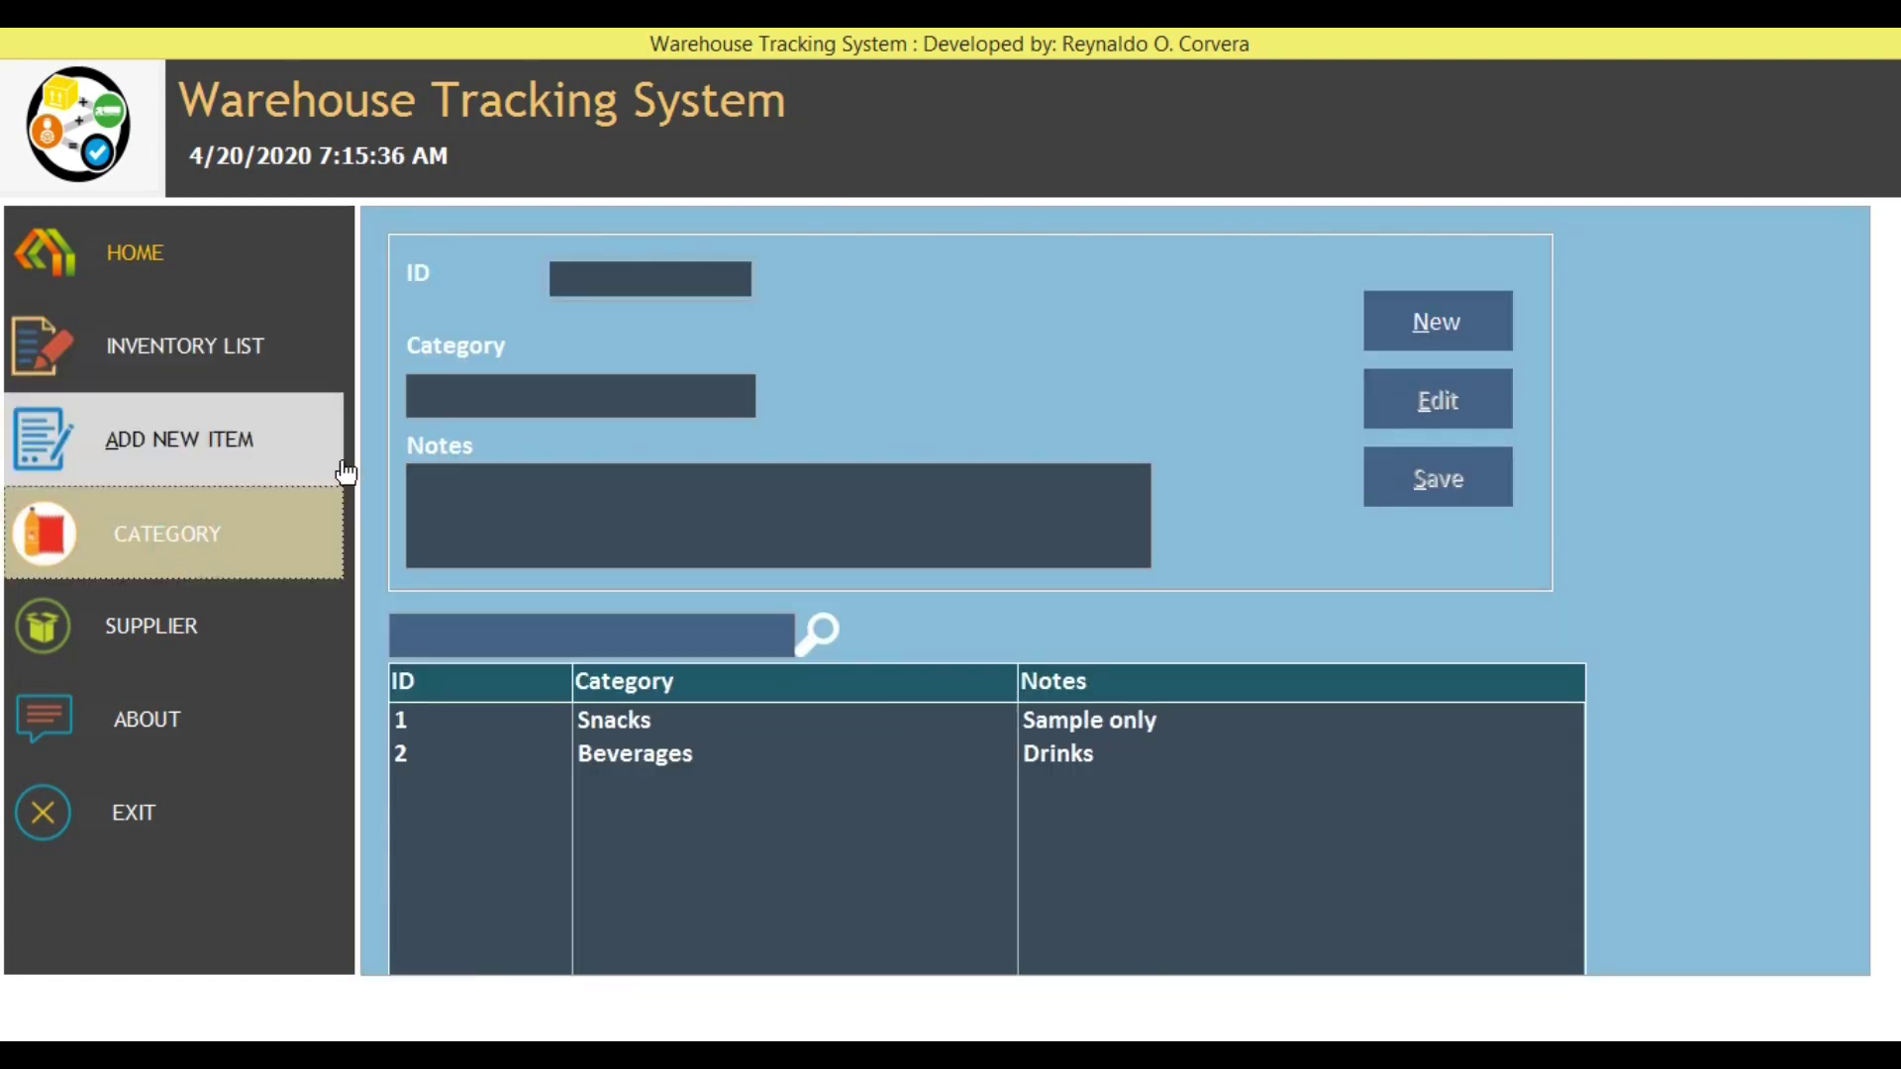
- Edit the Snacks category note from 'Sample only' to 'Sample' and save it
left_click(593, 731)
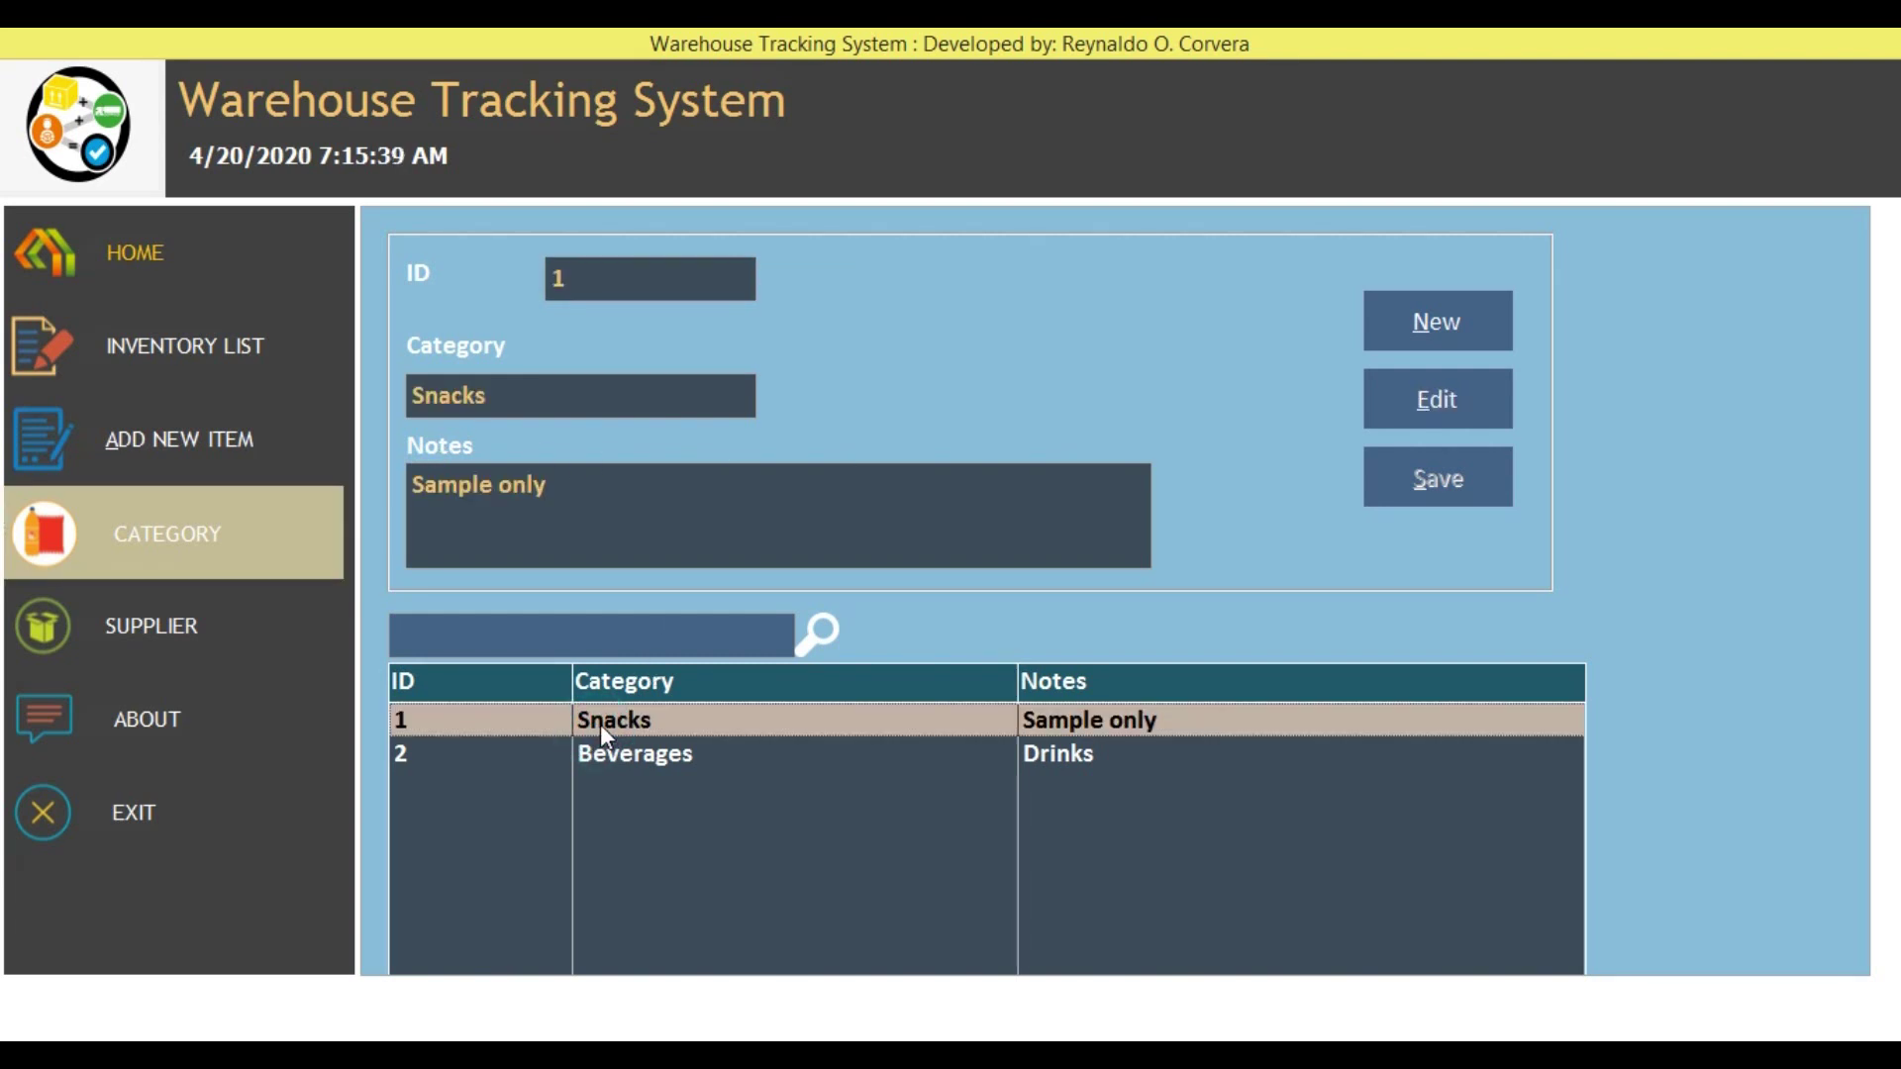
left_click(1426, 412)
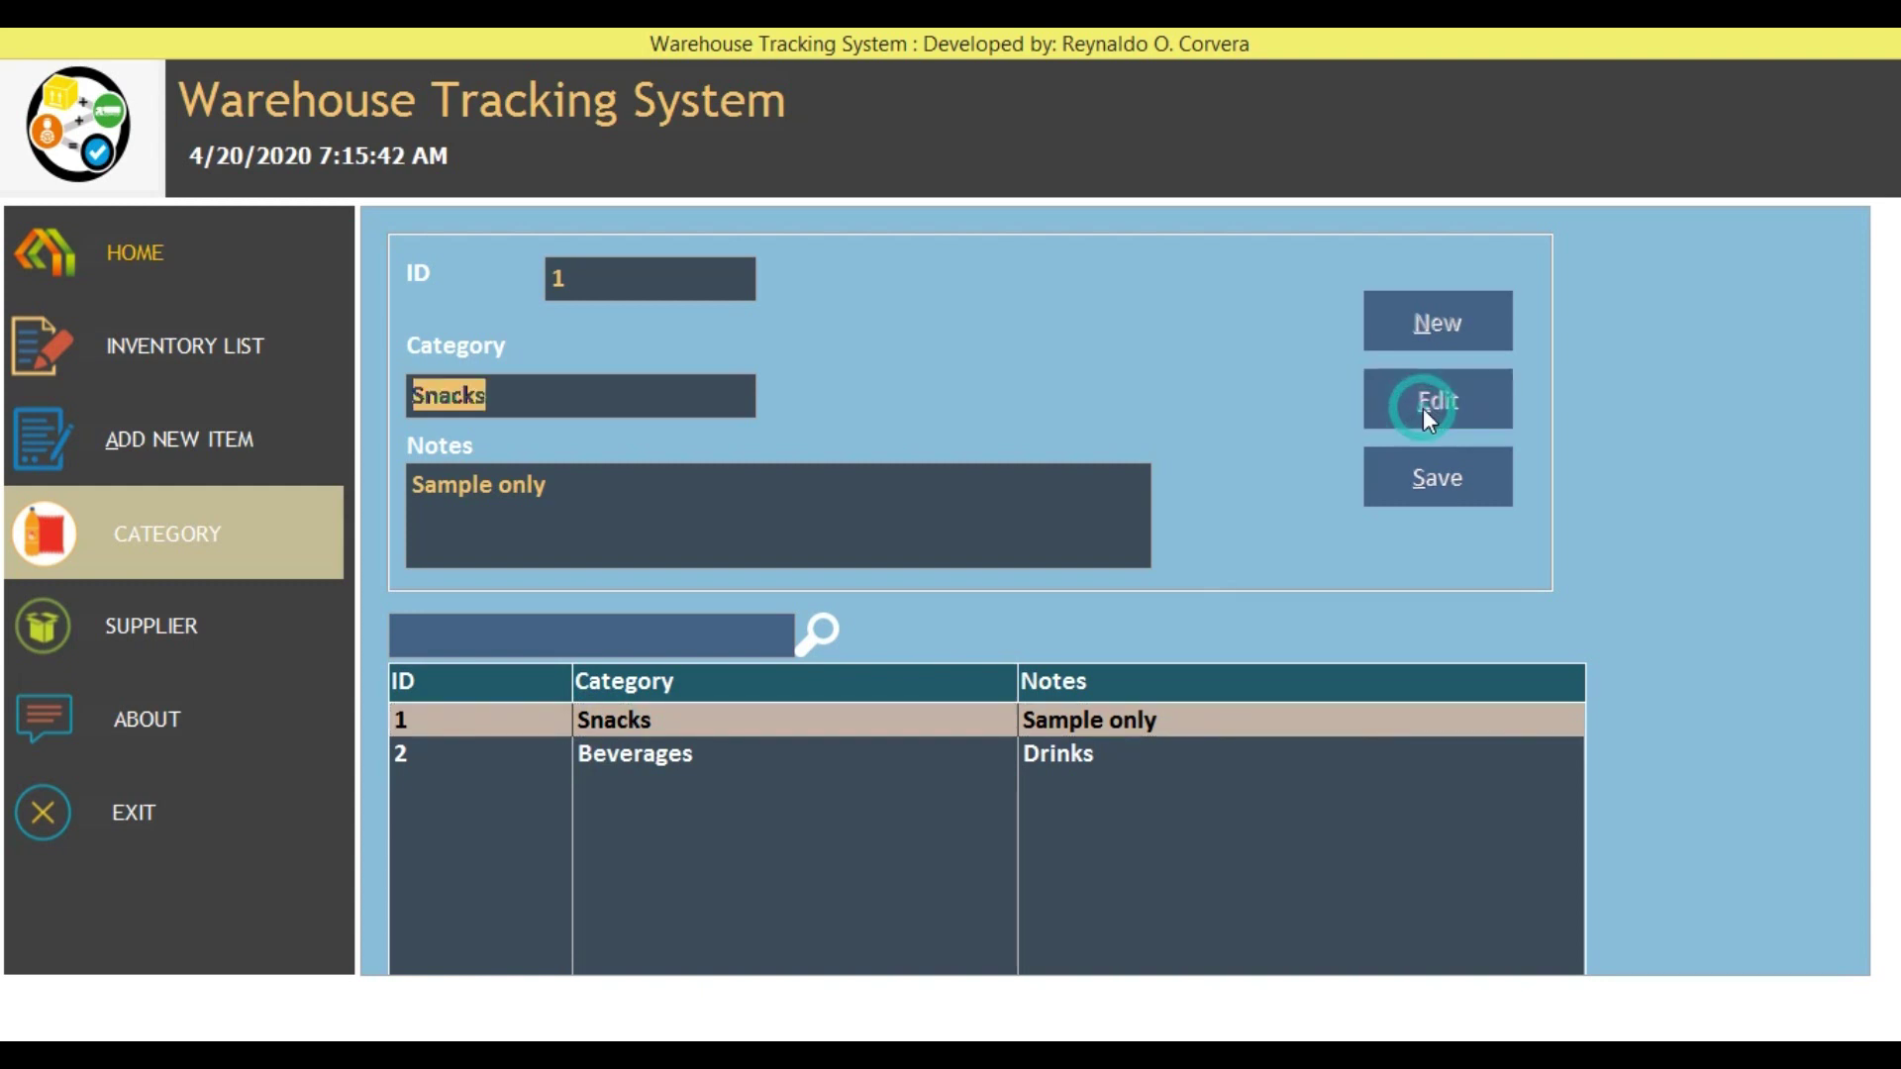
left_click_drag(508, 494, 627, 481)
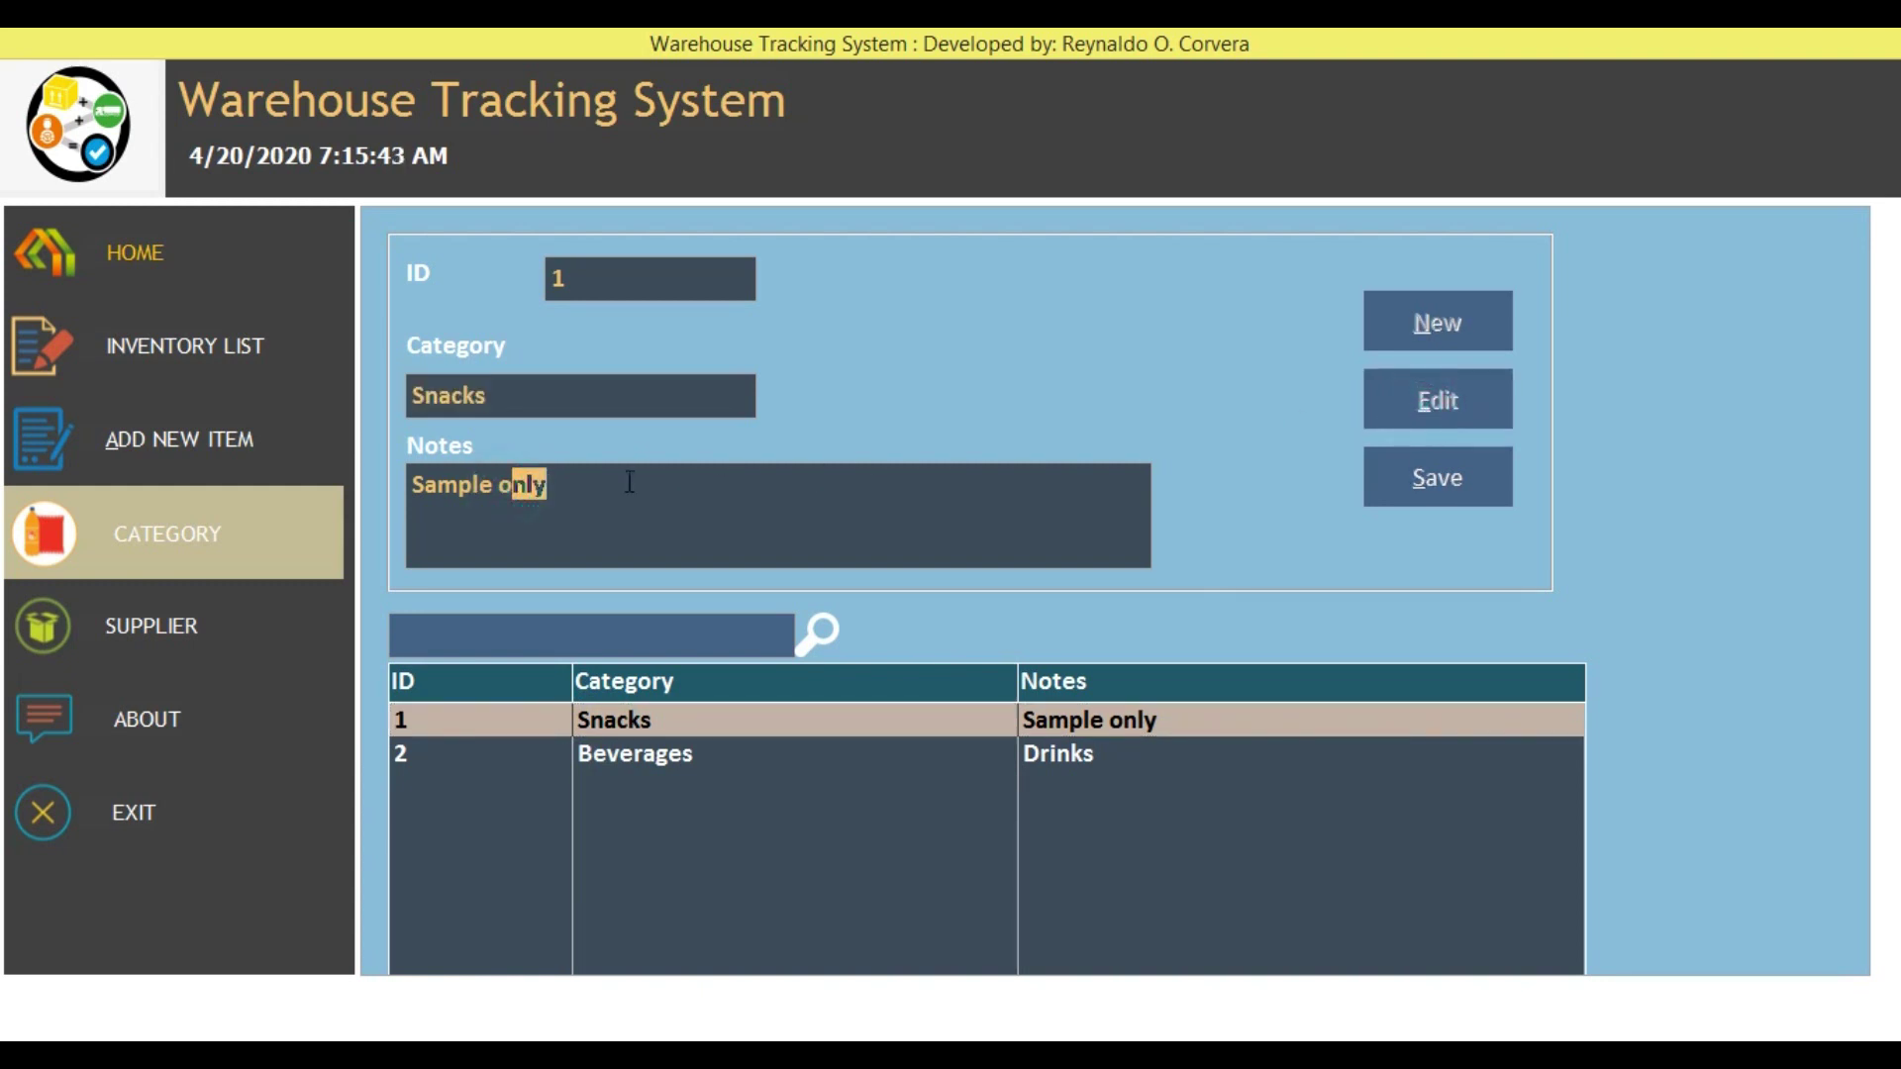
key("BackSpace")
key("BackSpace")
left_click(1401, 480)
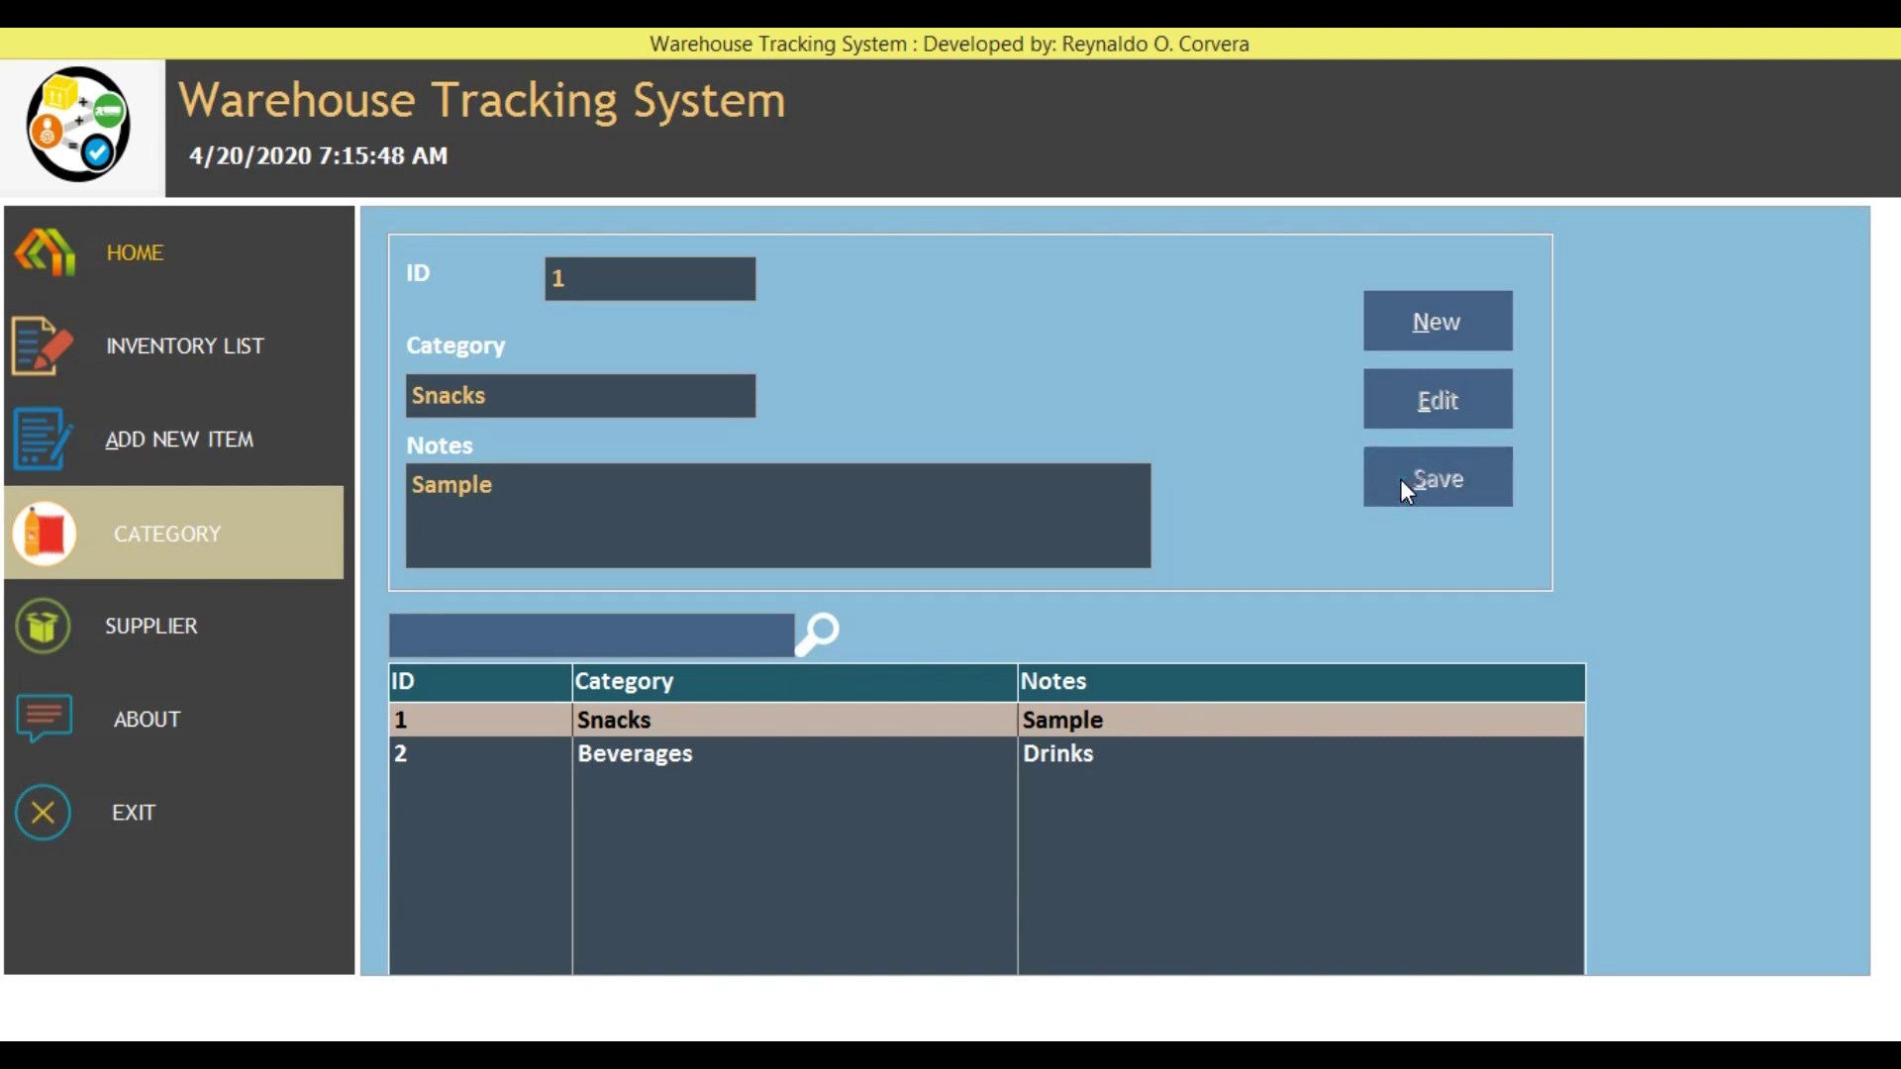
left_click(615, 751)
left_click(618, 717)
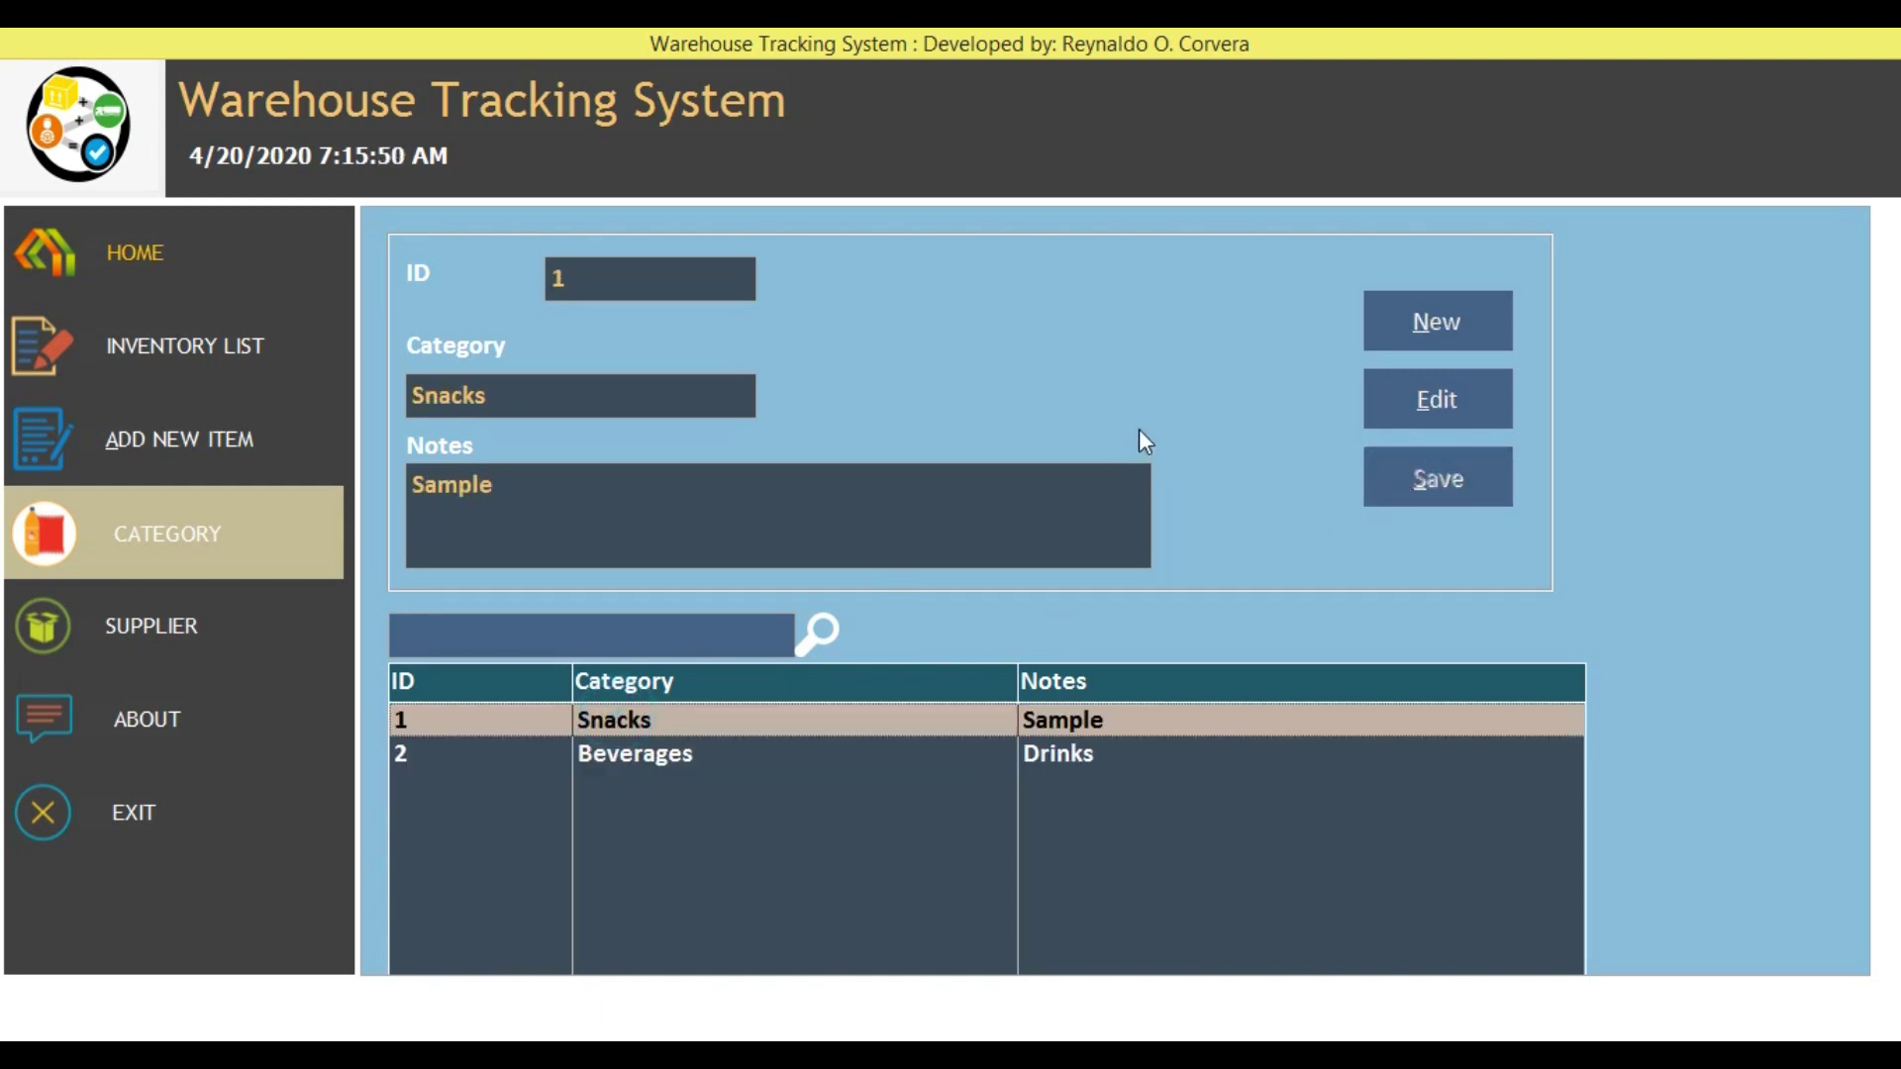
- Create the Can Goods category with note 'sample', select it, then go to the supplier page
left_click(1477, 335)
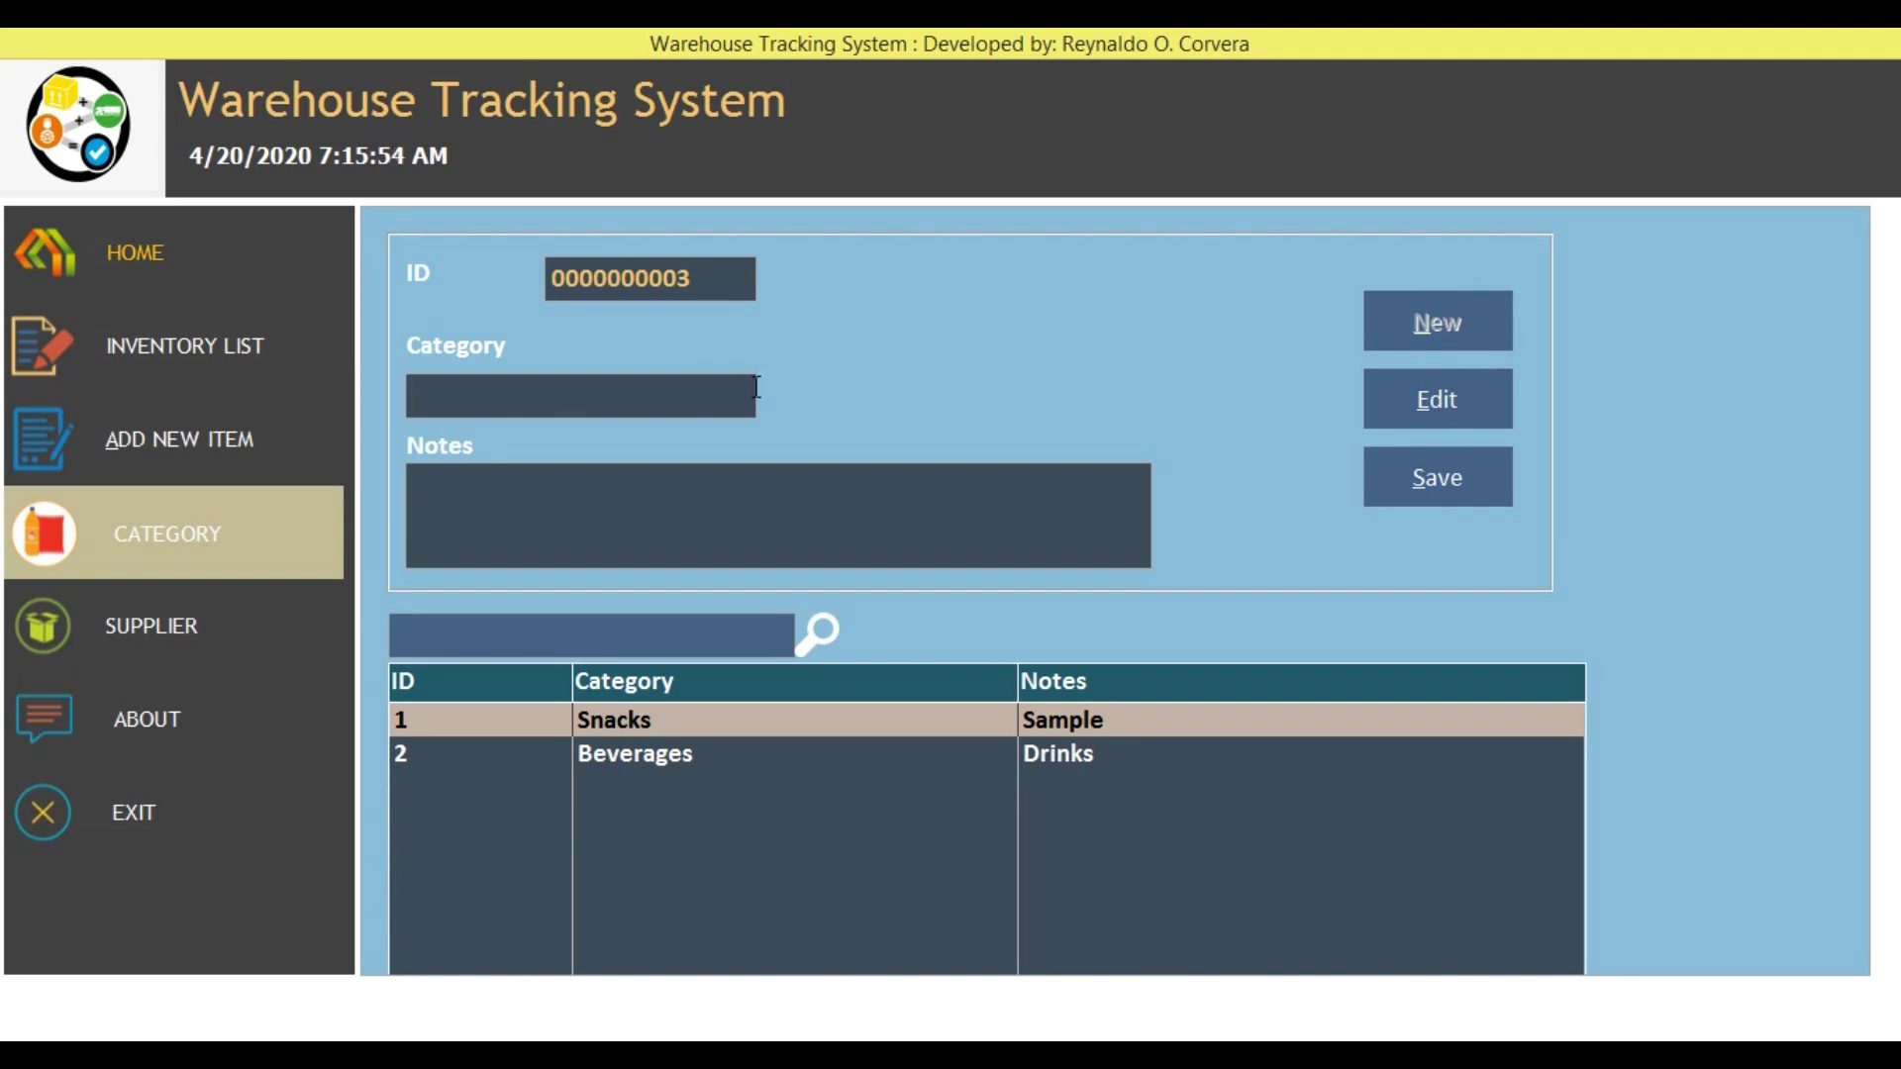
type("Can Goods")
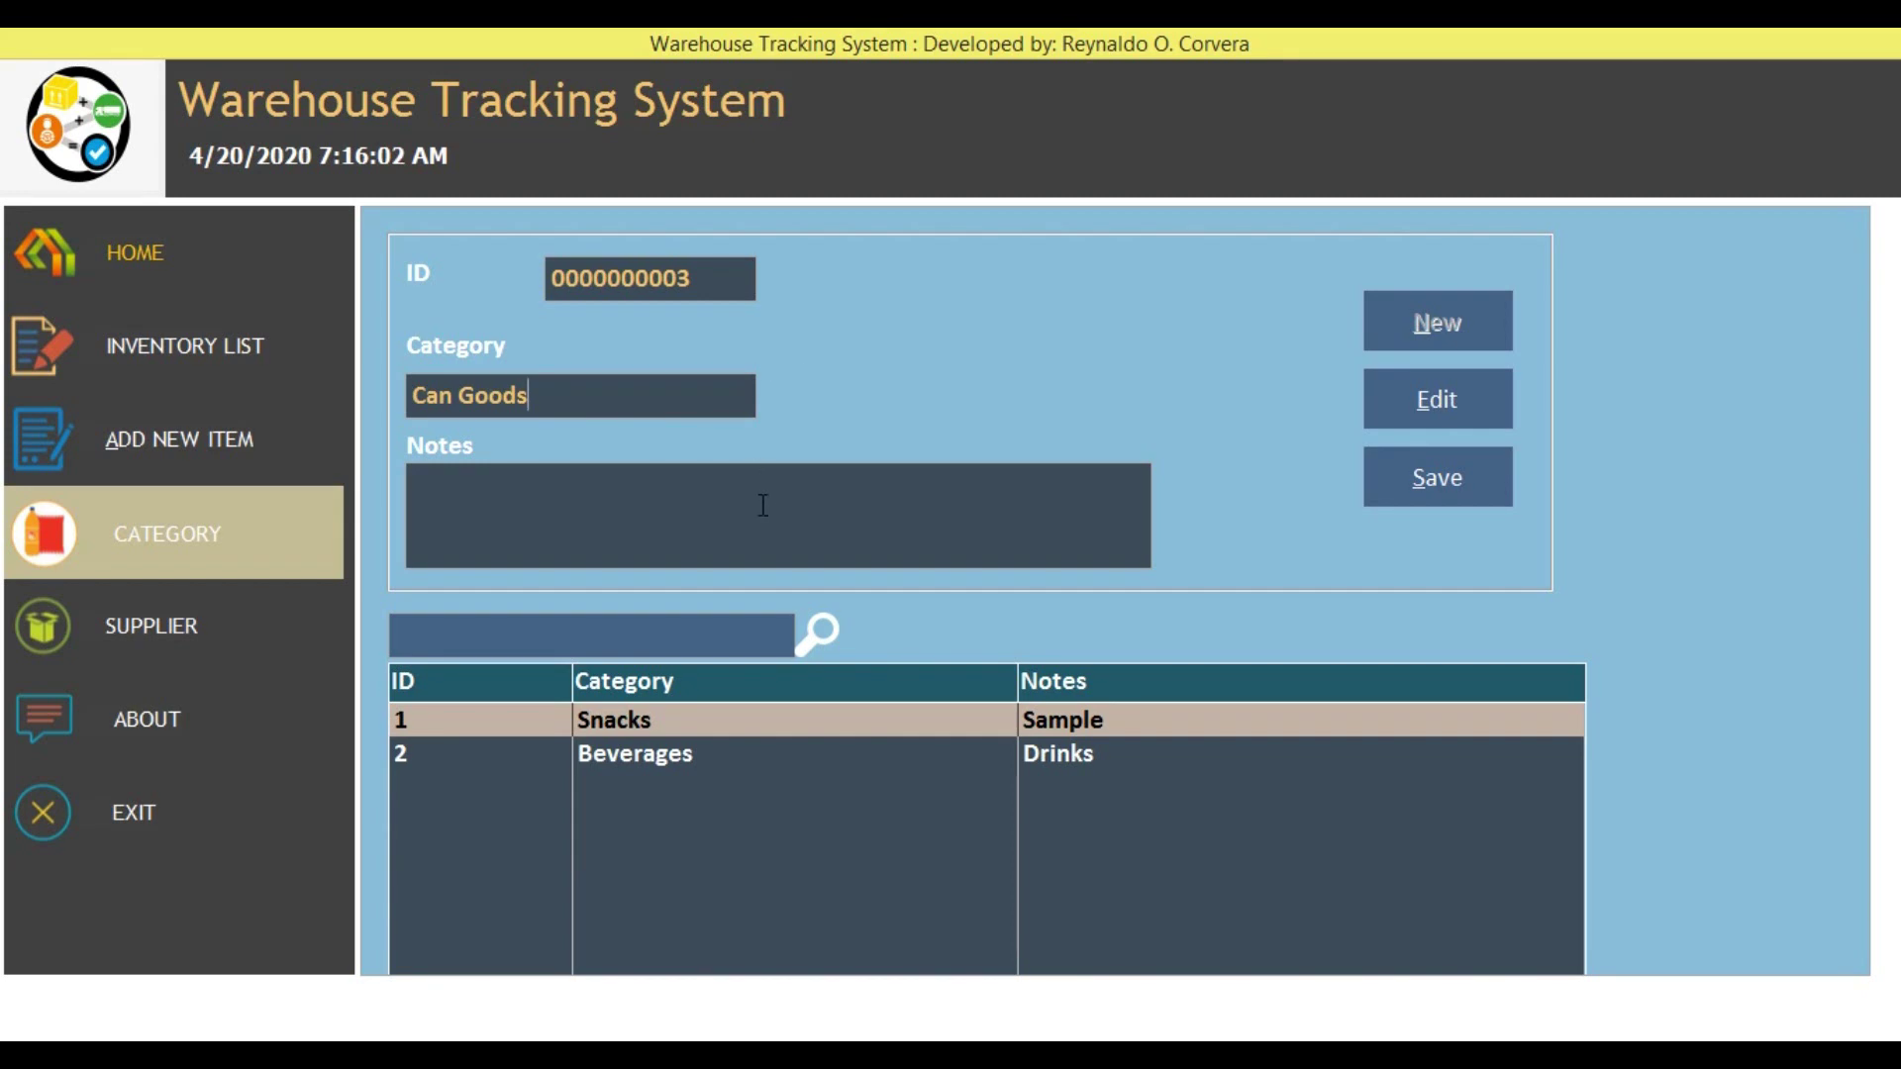
left_click(763, 505)
type("sample")
left_click(1434, 476)
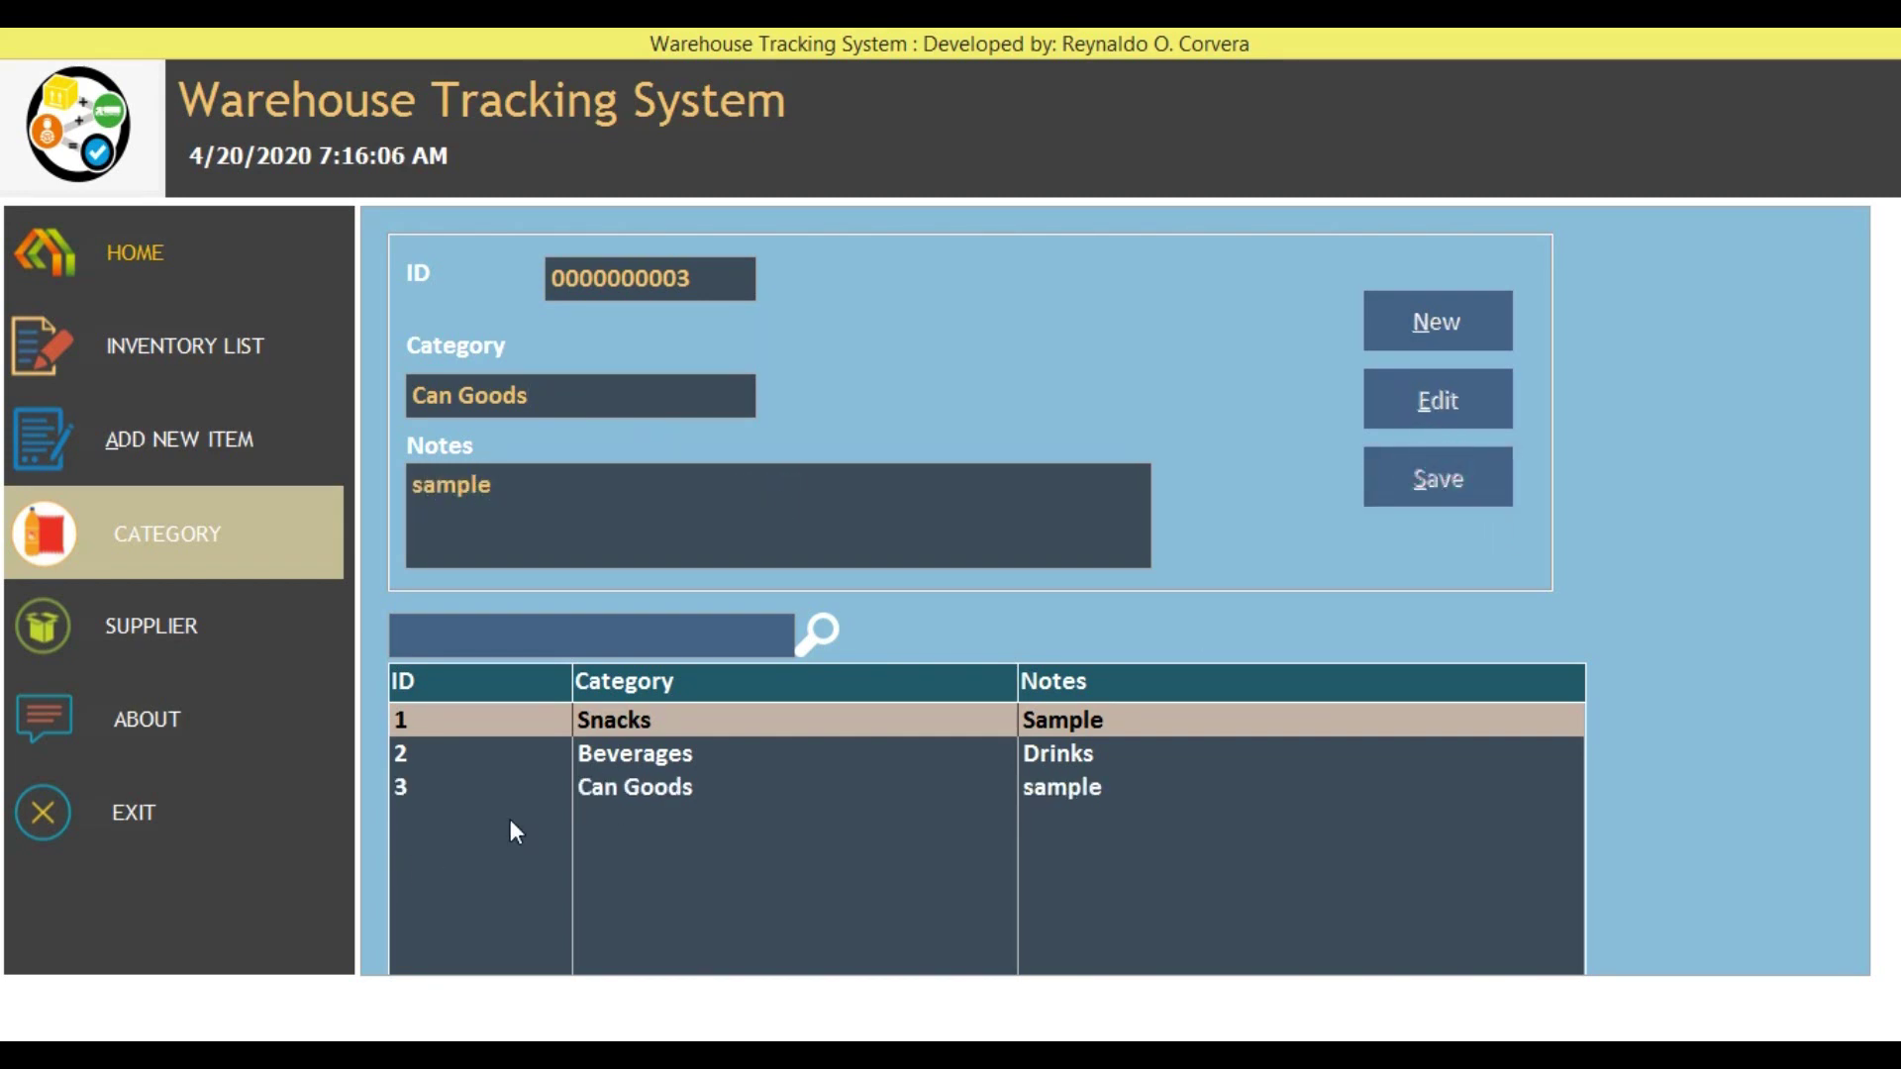
left_click(629, 788)
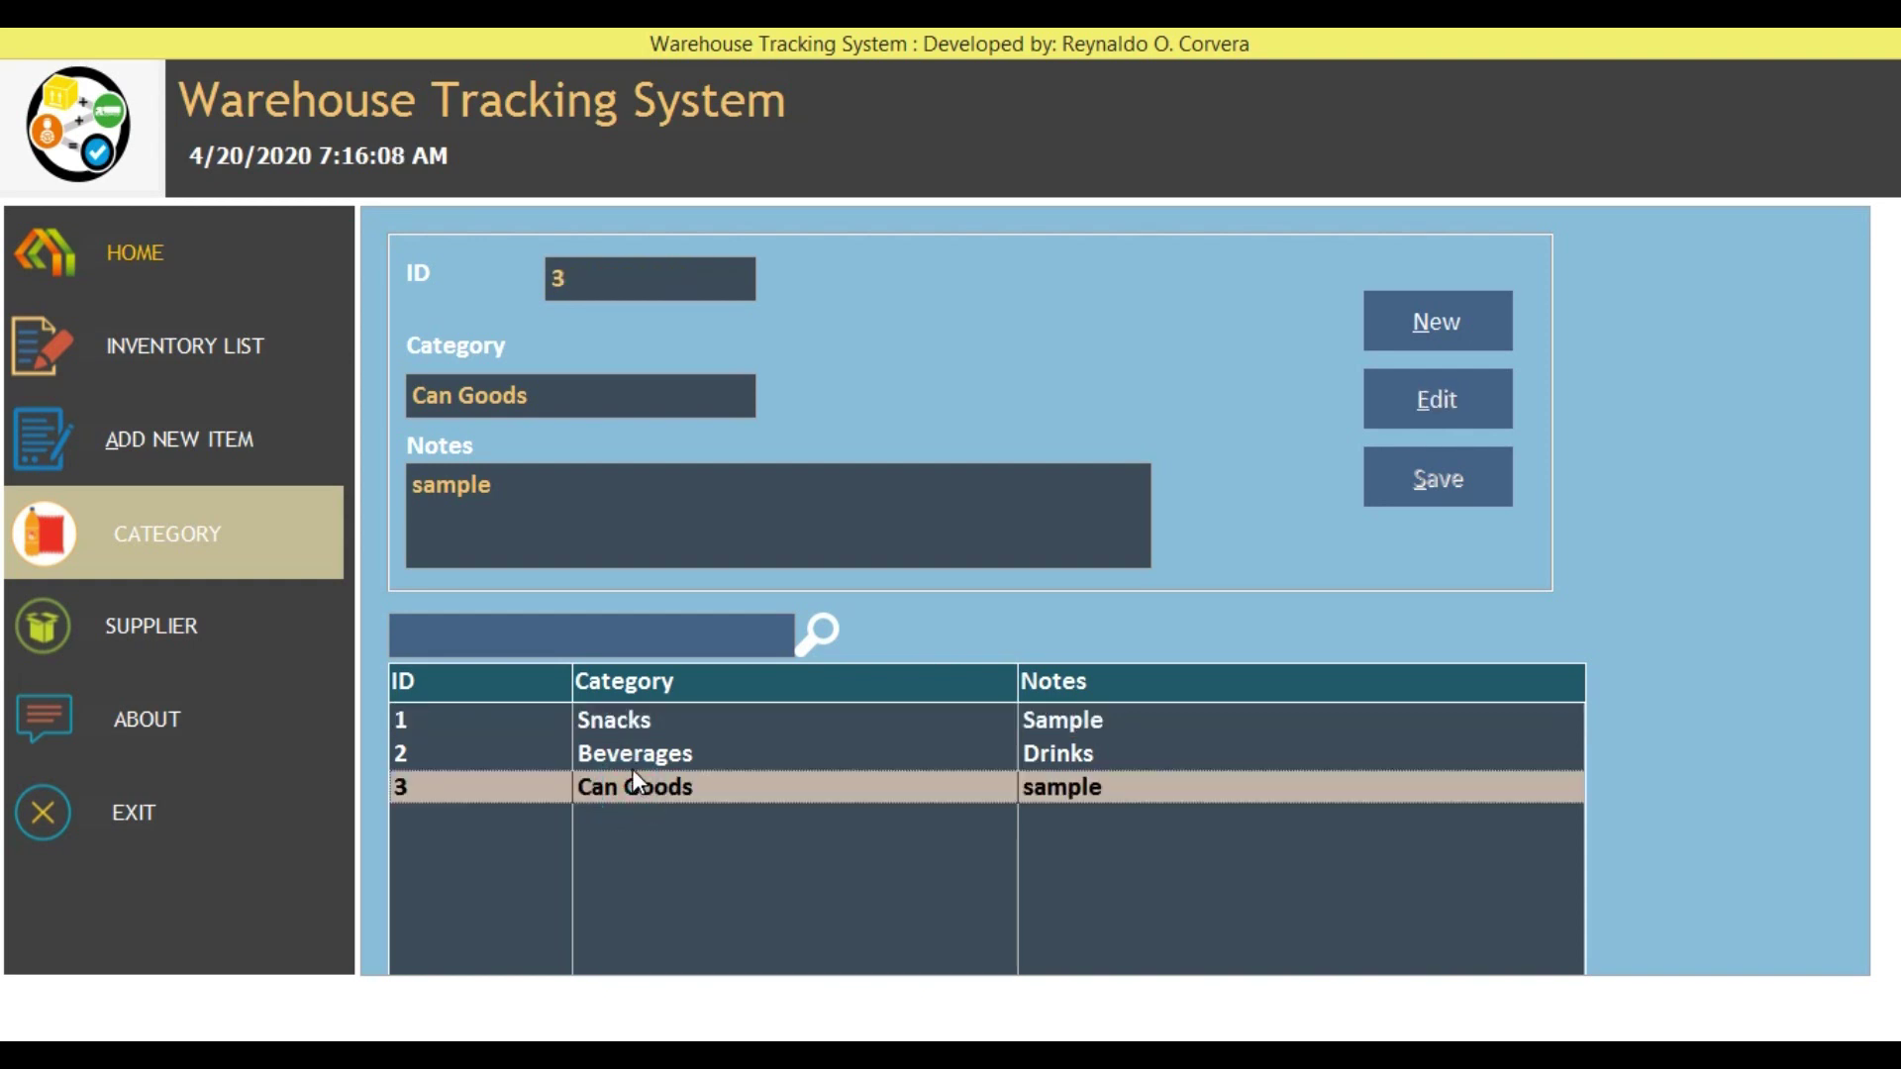
left_click(181, 661)
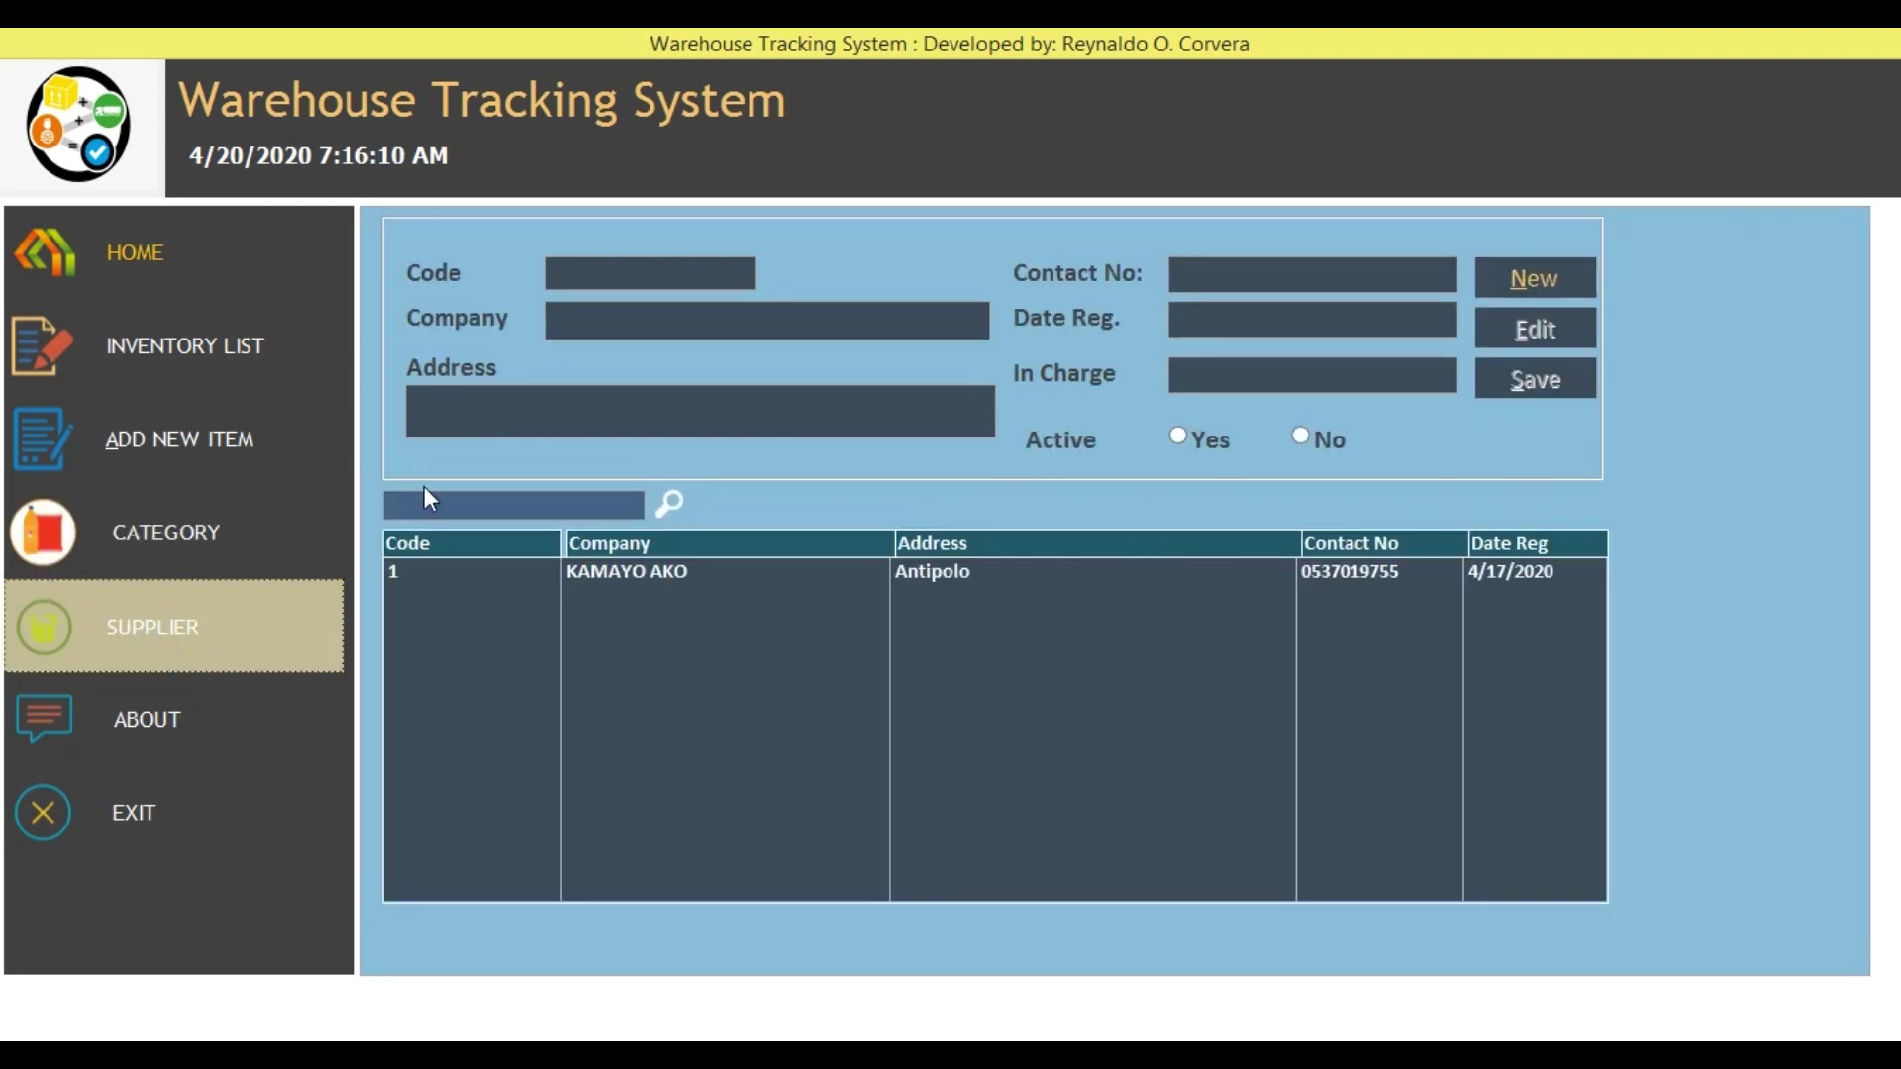
- Extend the supplier's address to 'Antipolo, Marihatag', save it, then go to the About page
left_click(618, 572)
left_click(1565, 327)
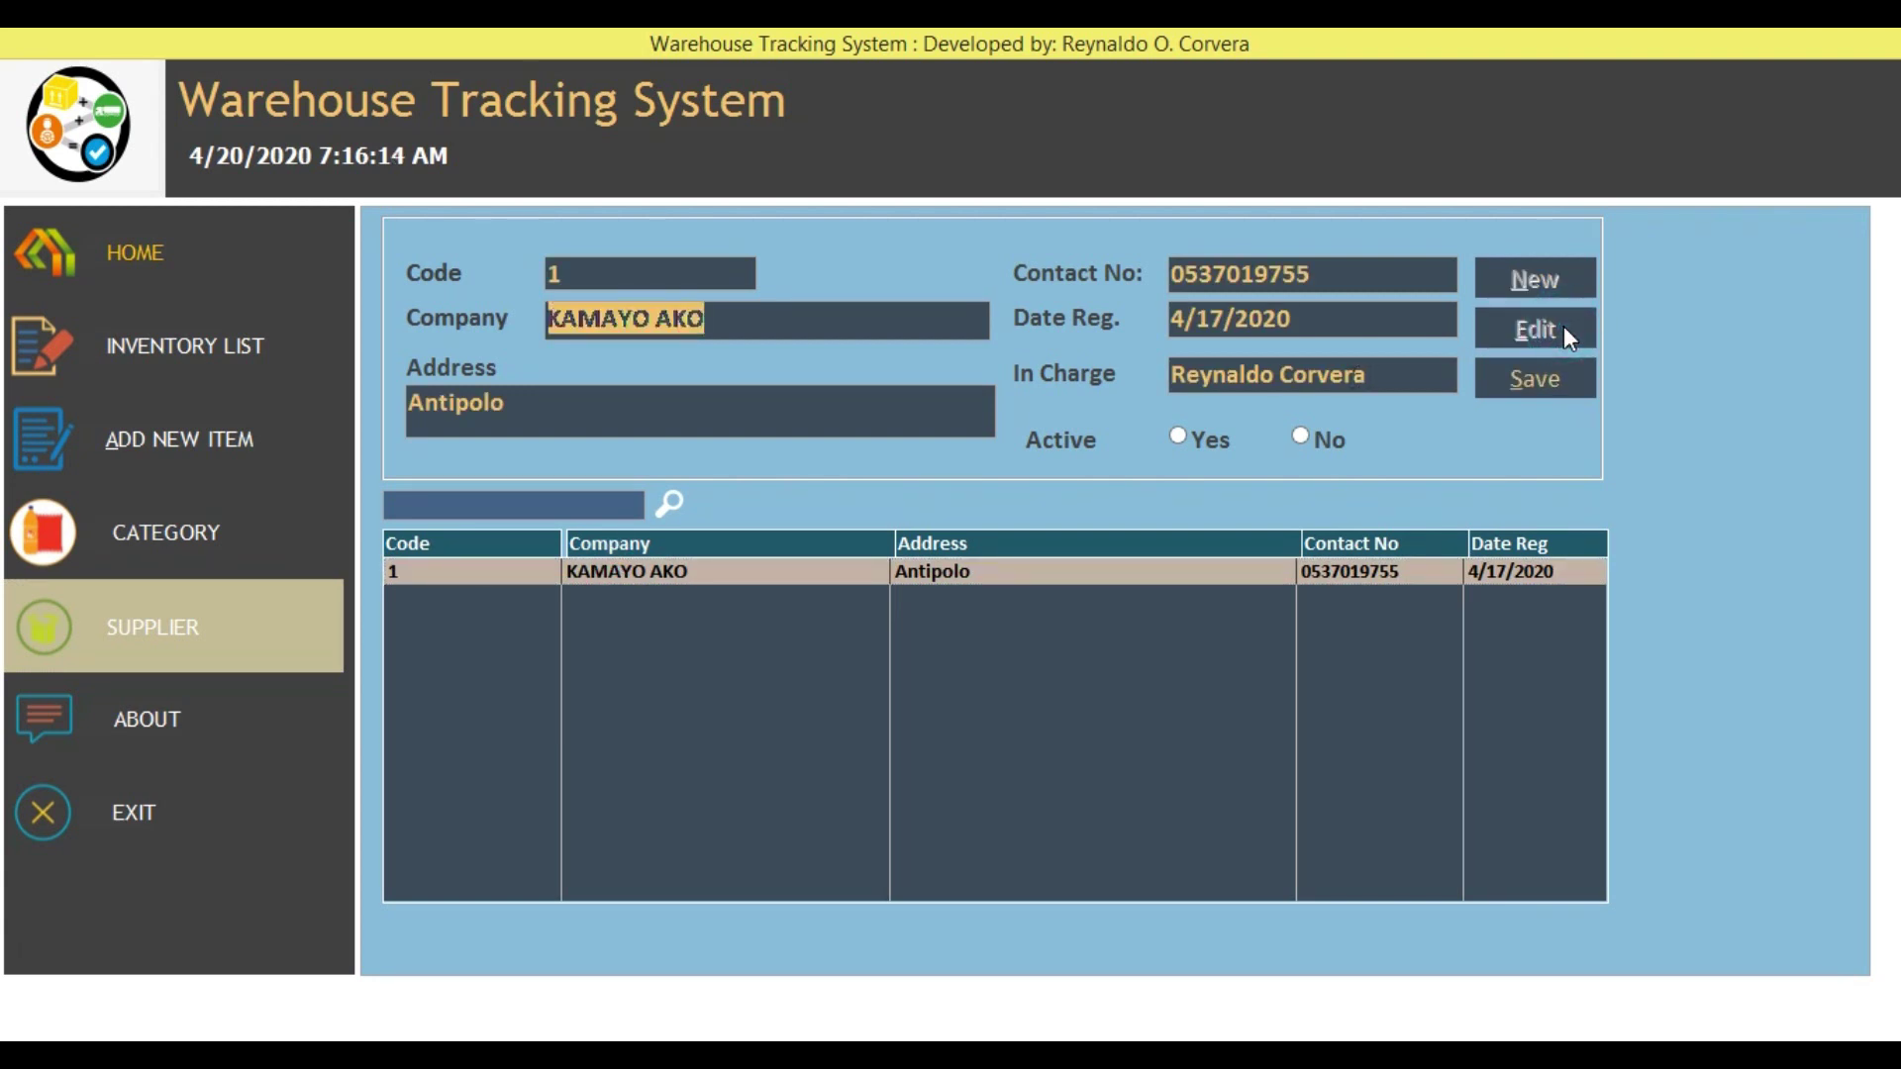
left_click(737, 408)
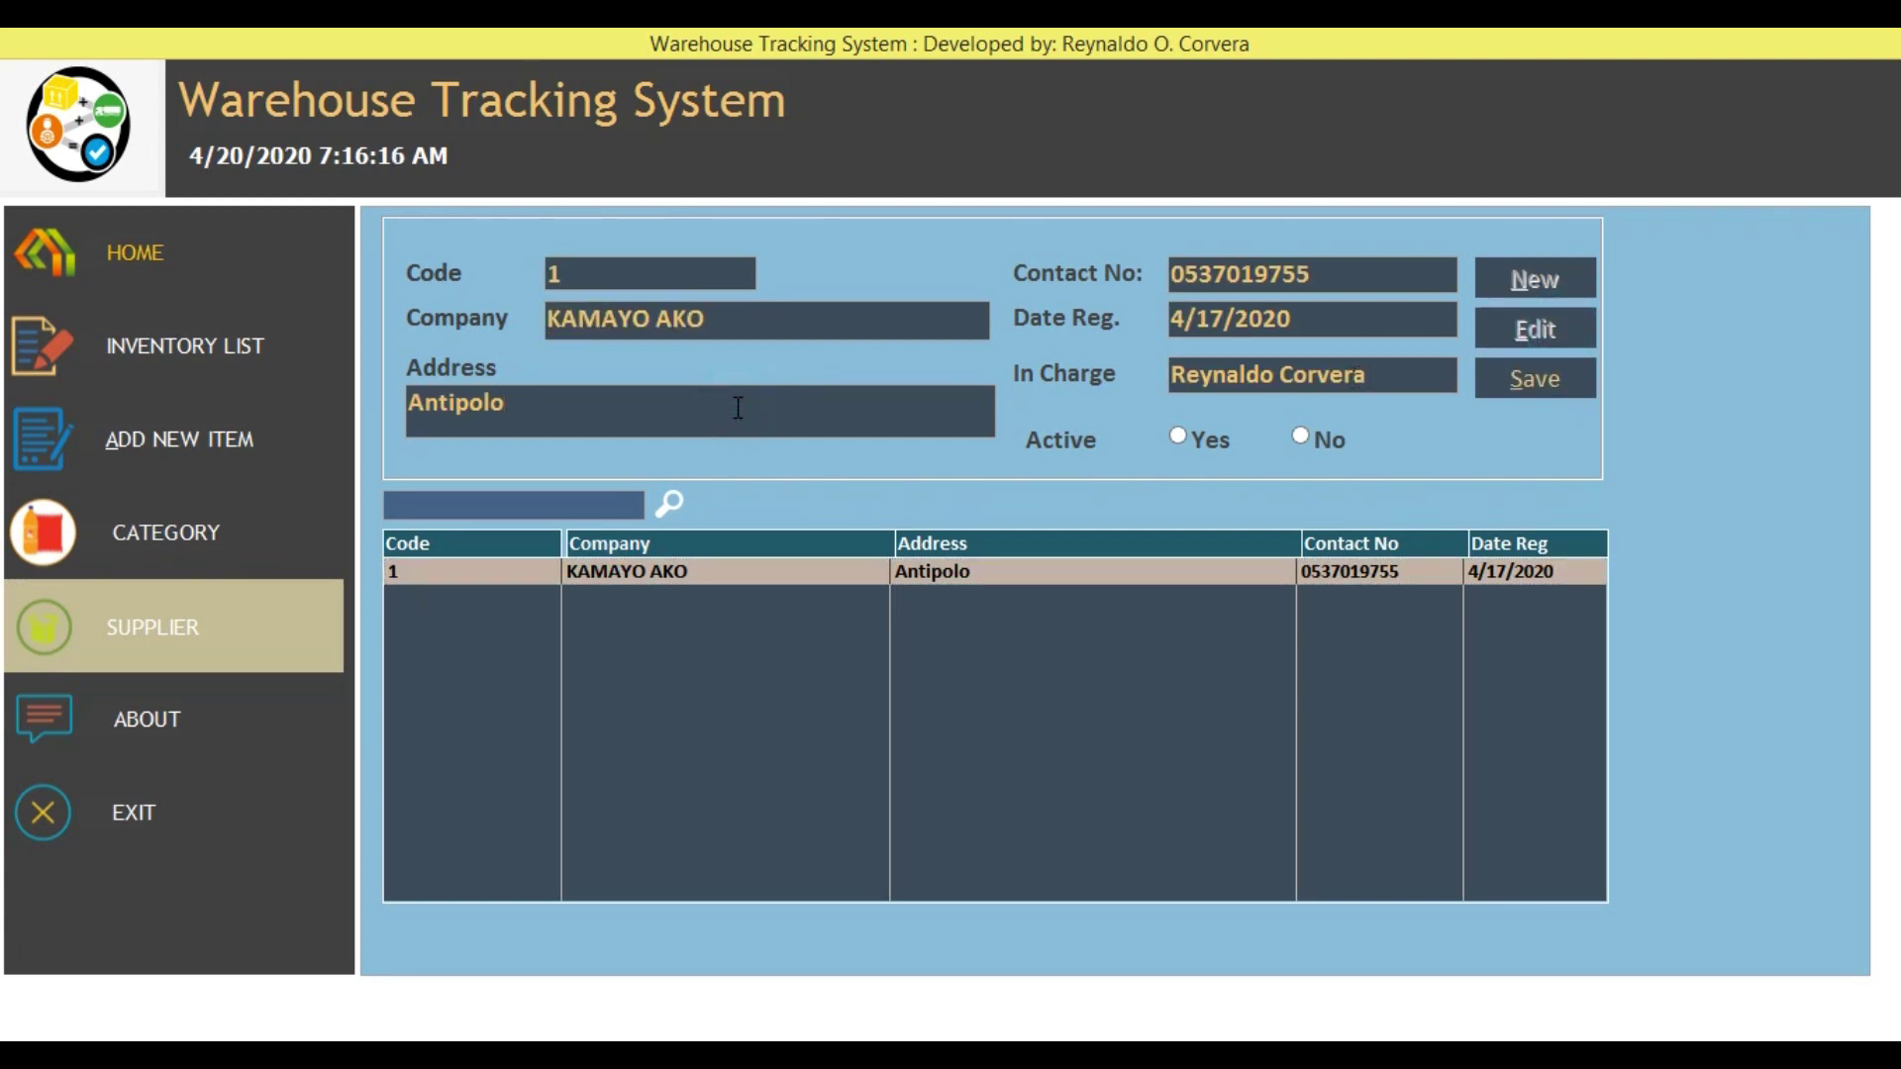
type(", Marihatag")
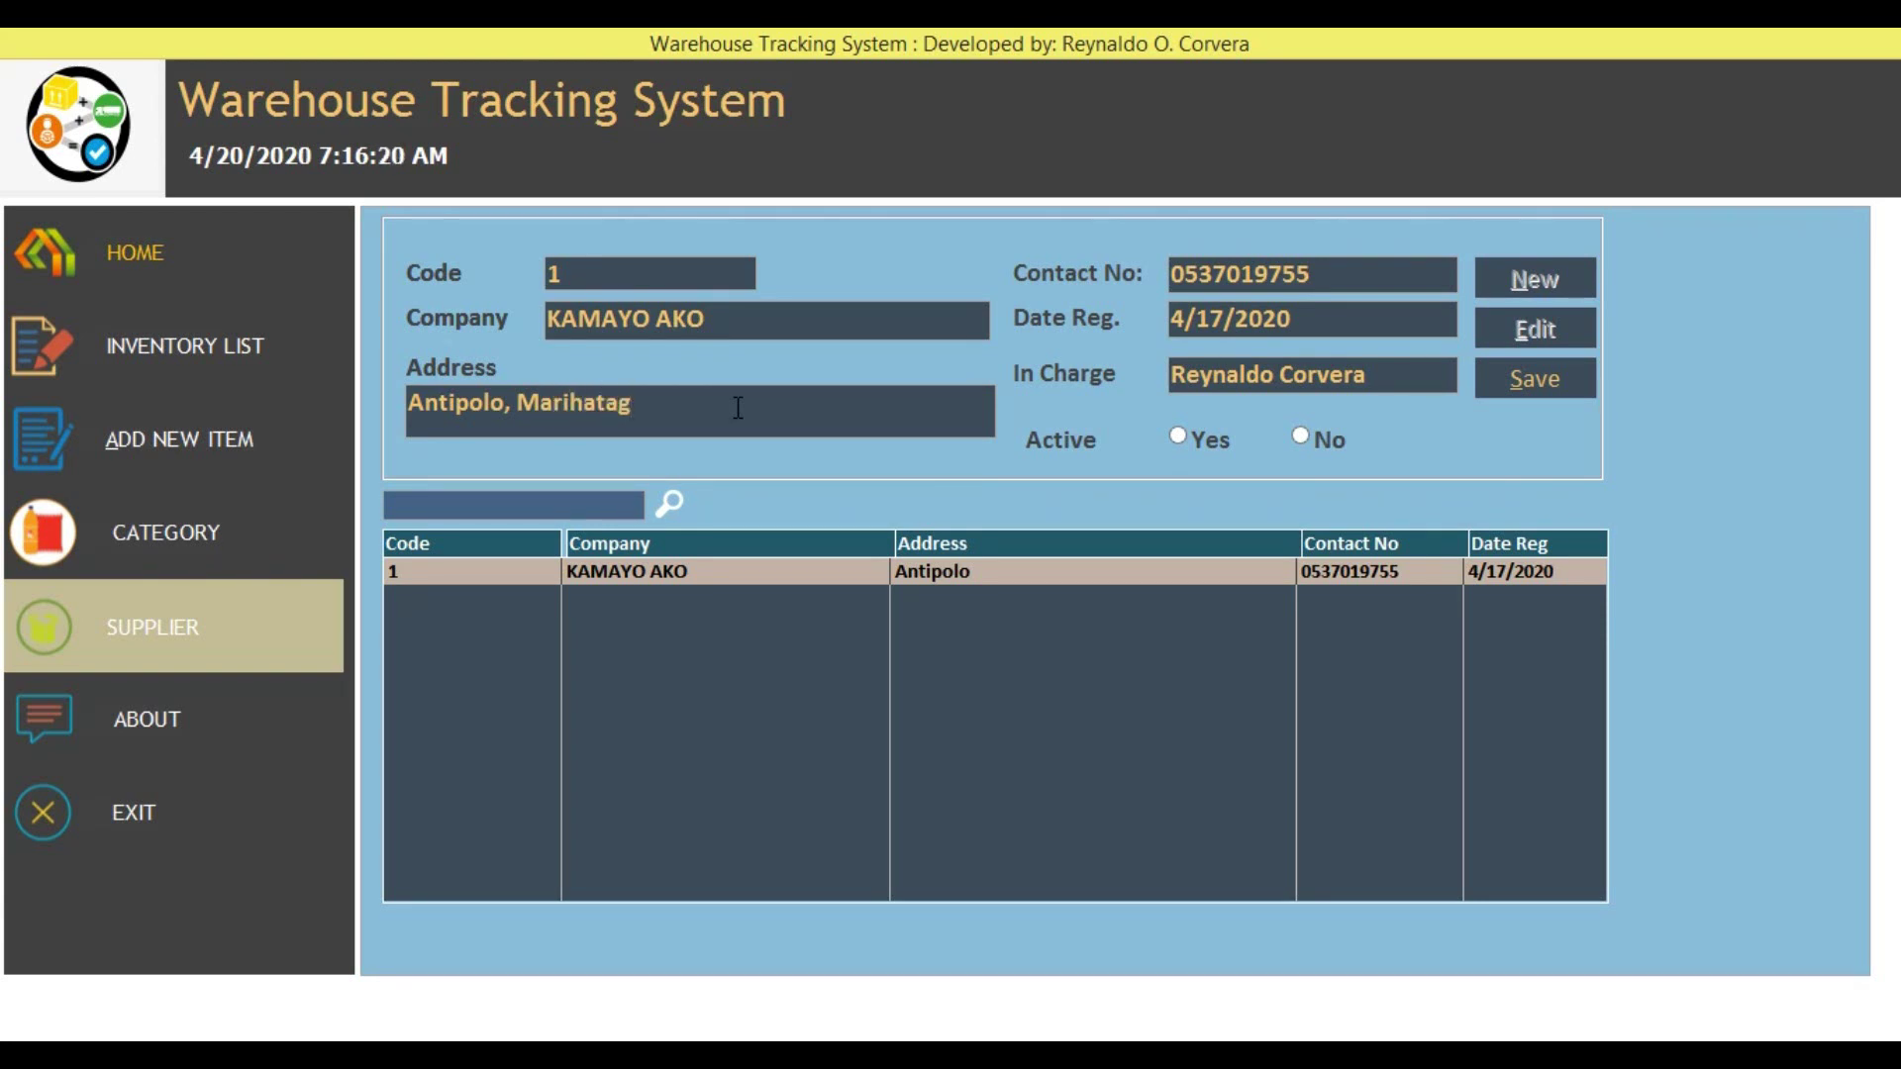
left_click(1569, 392)
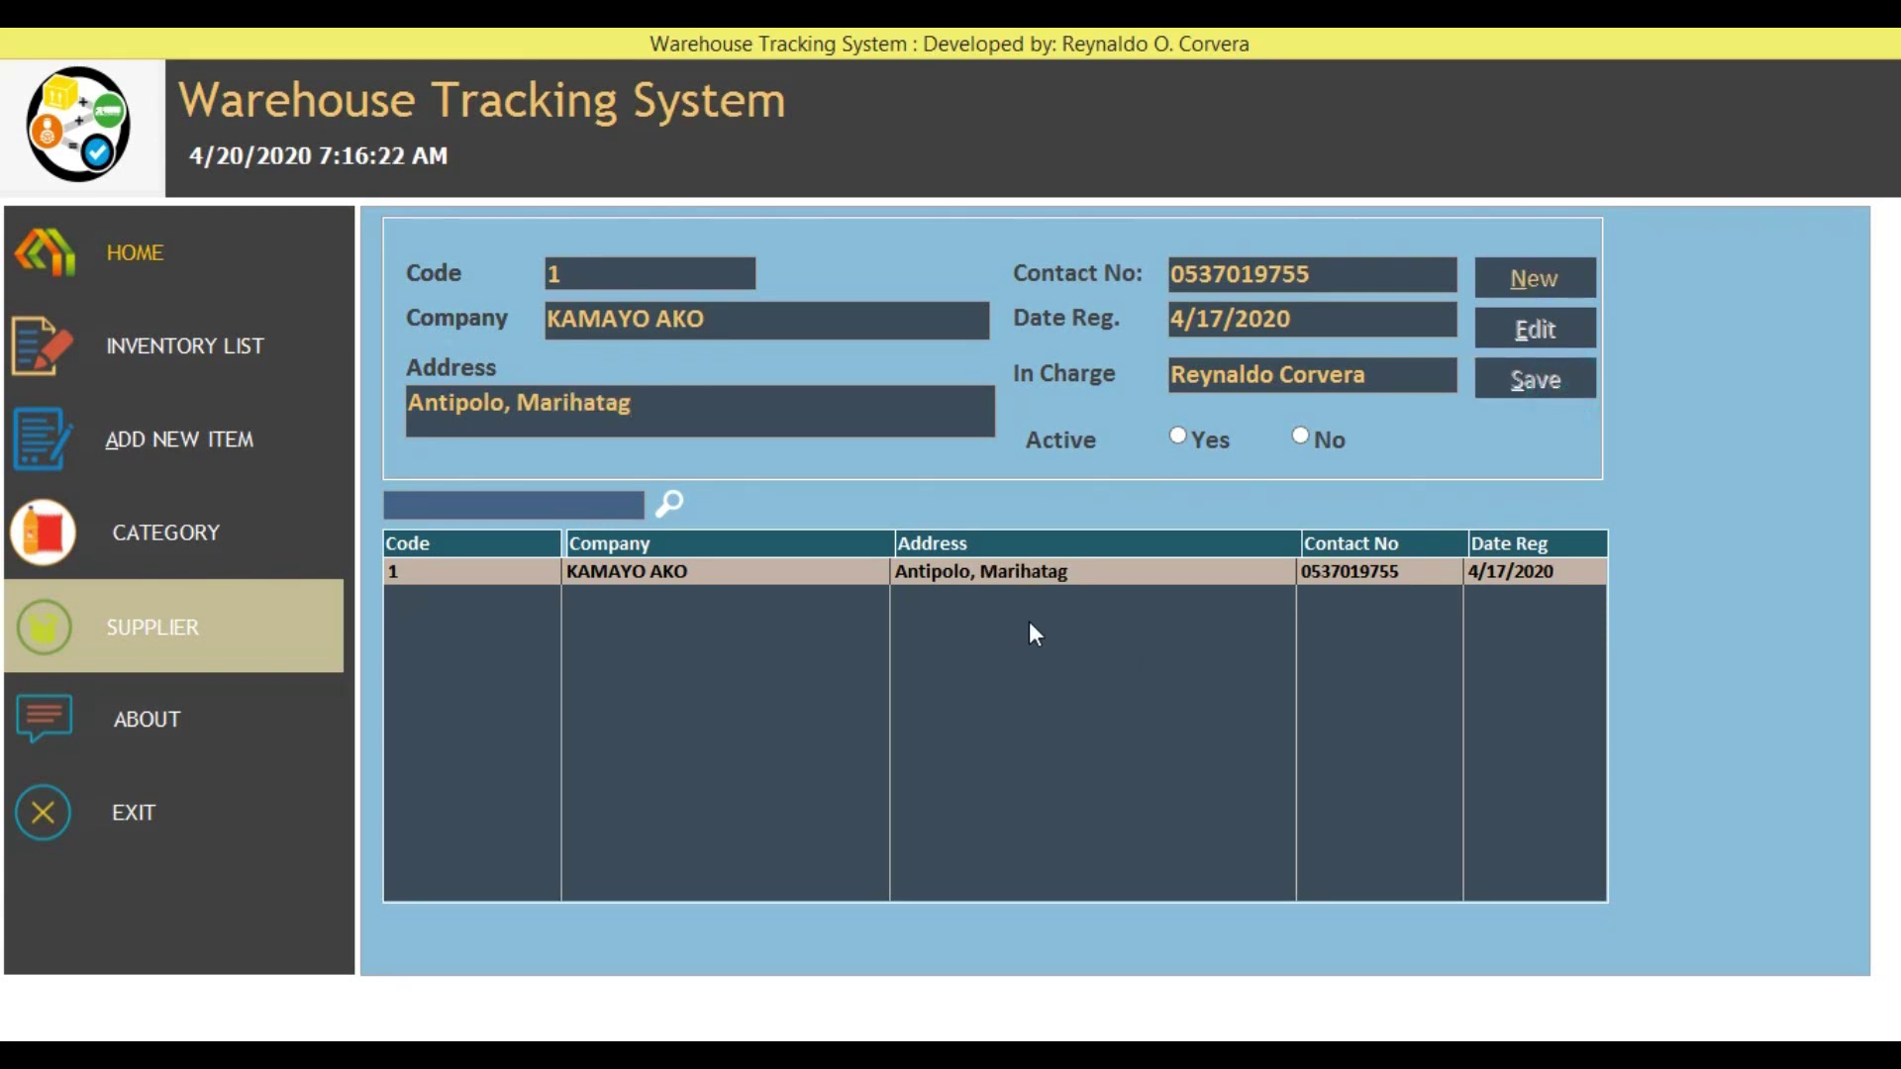
left_click(1525, 288)
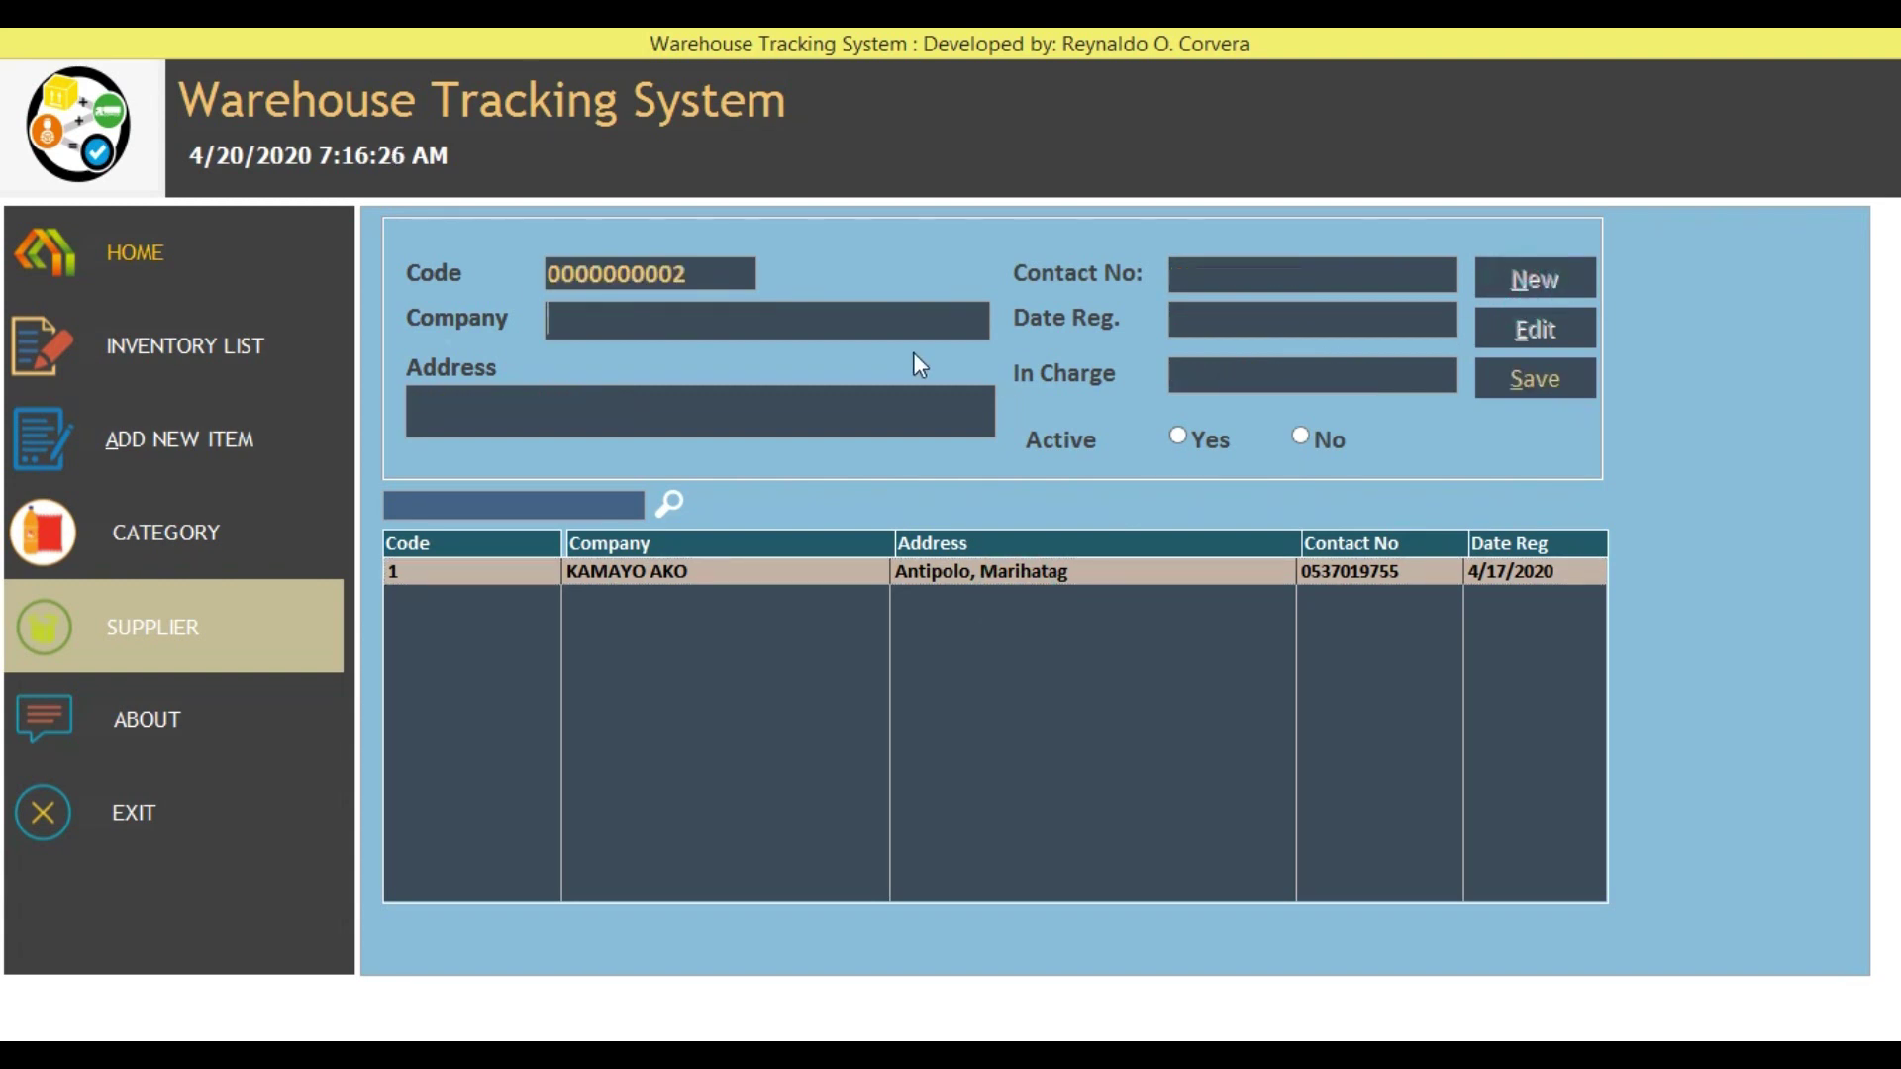
left_click(212, 730)
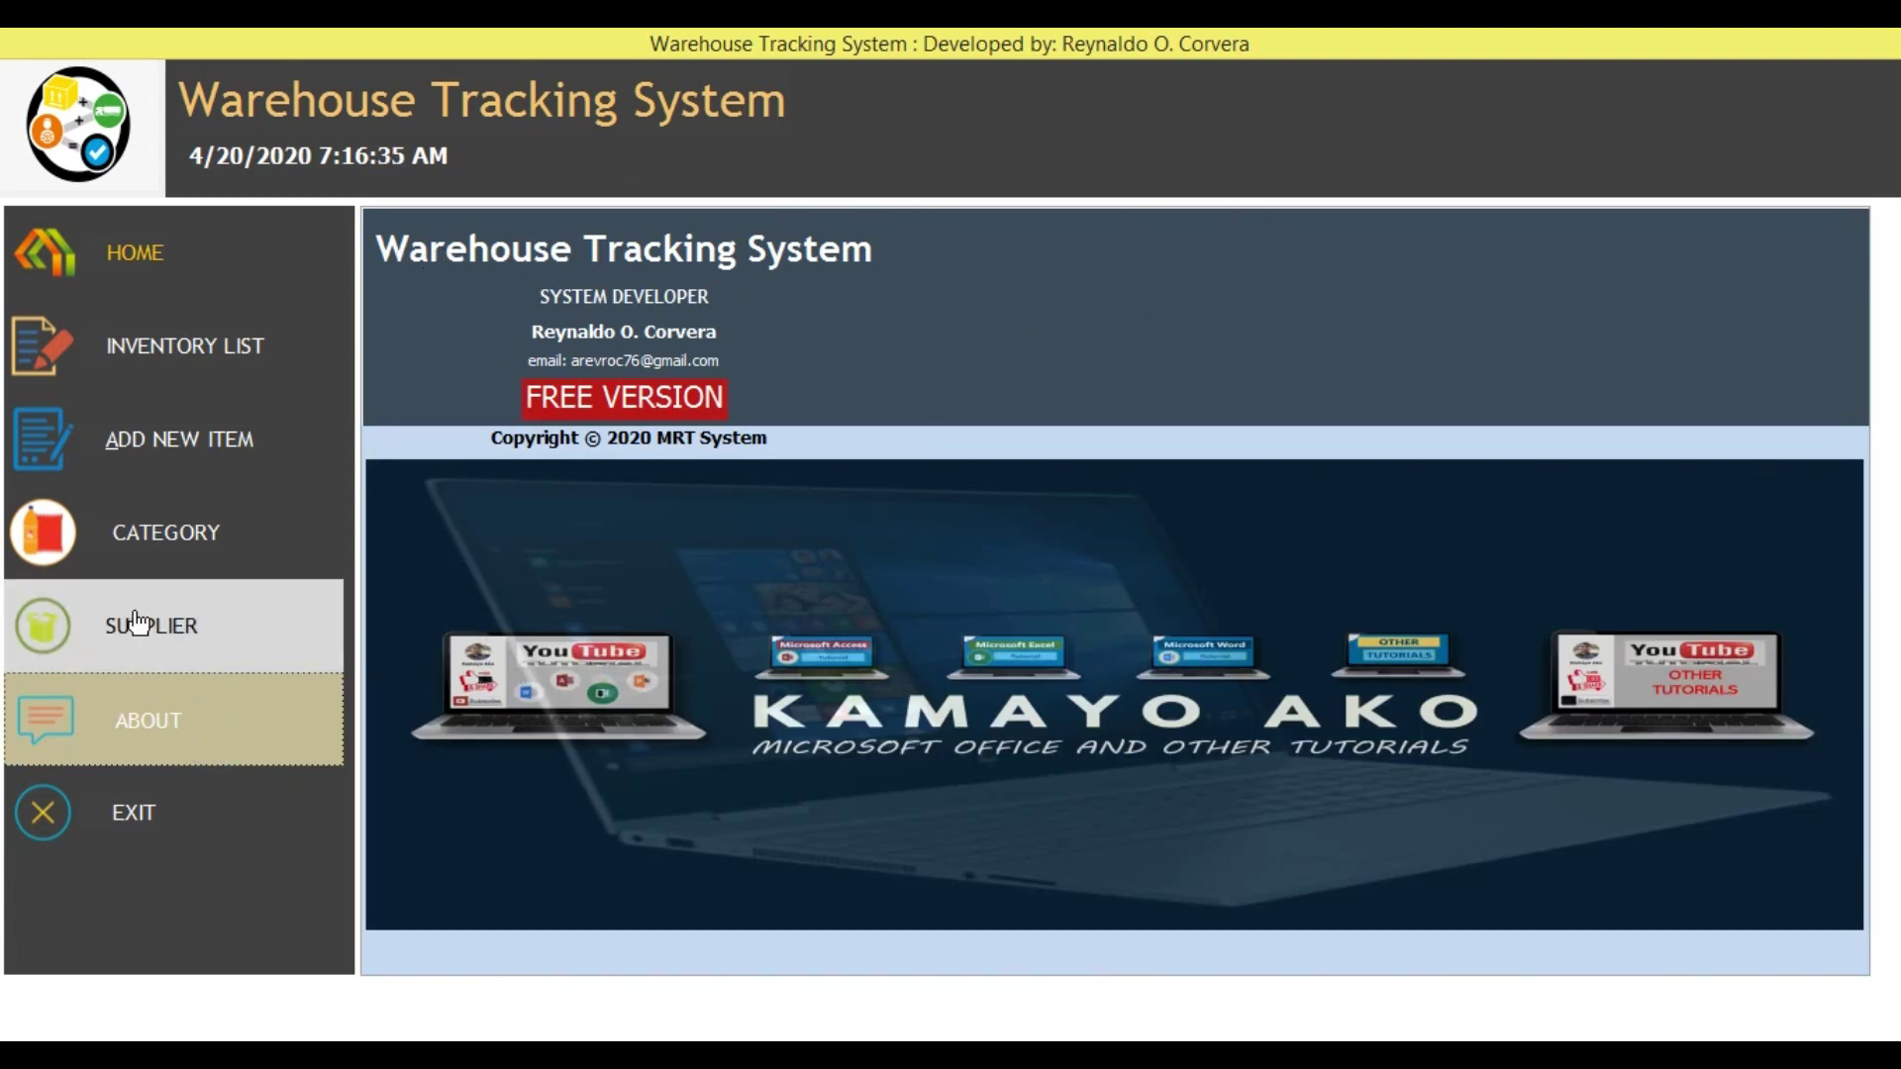
- Visit the Category, Add New Item and Home pages, finishing on the inventory list
left_click(173, 531)
left_click(211, 437)
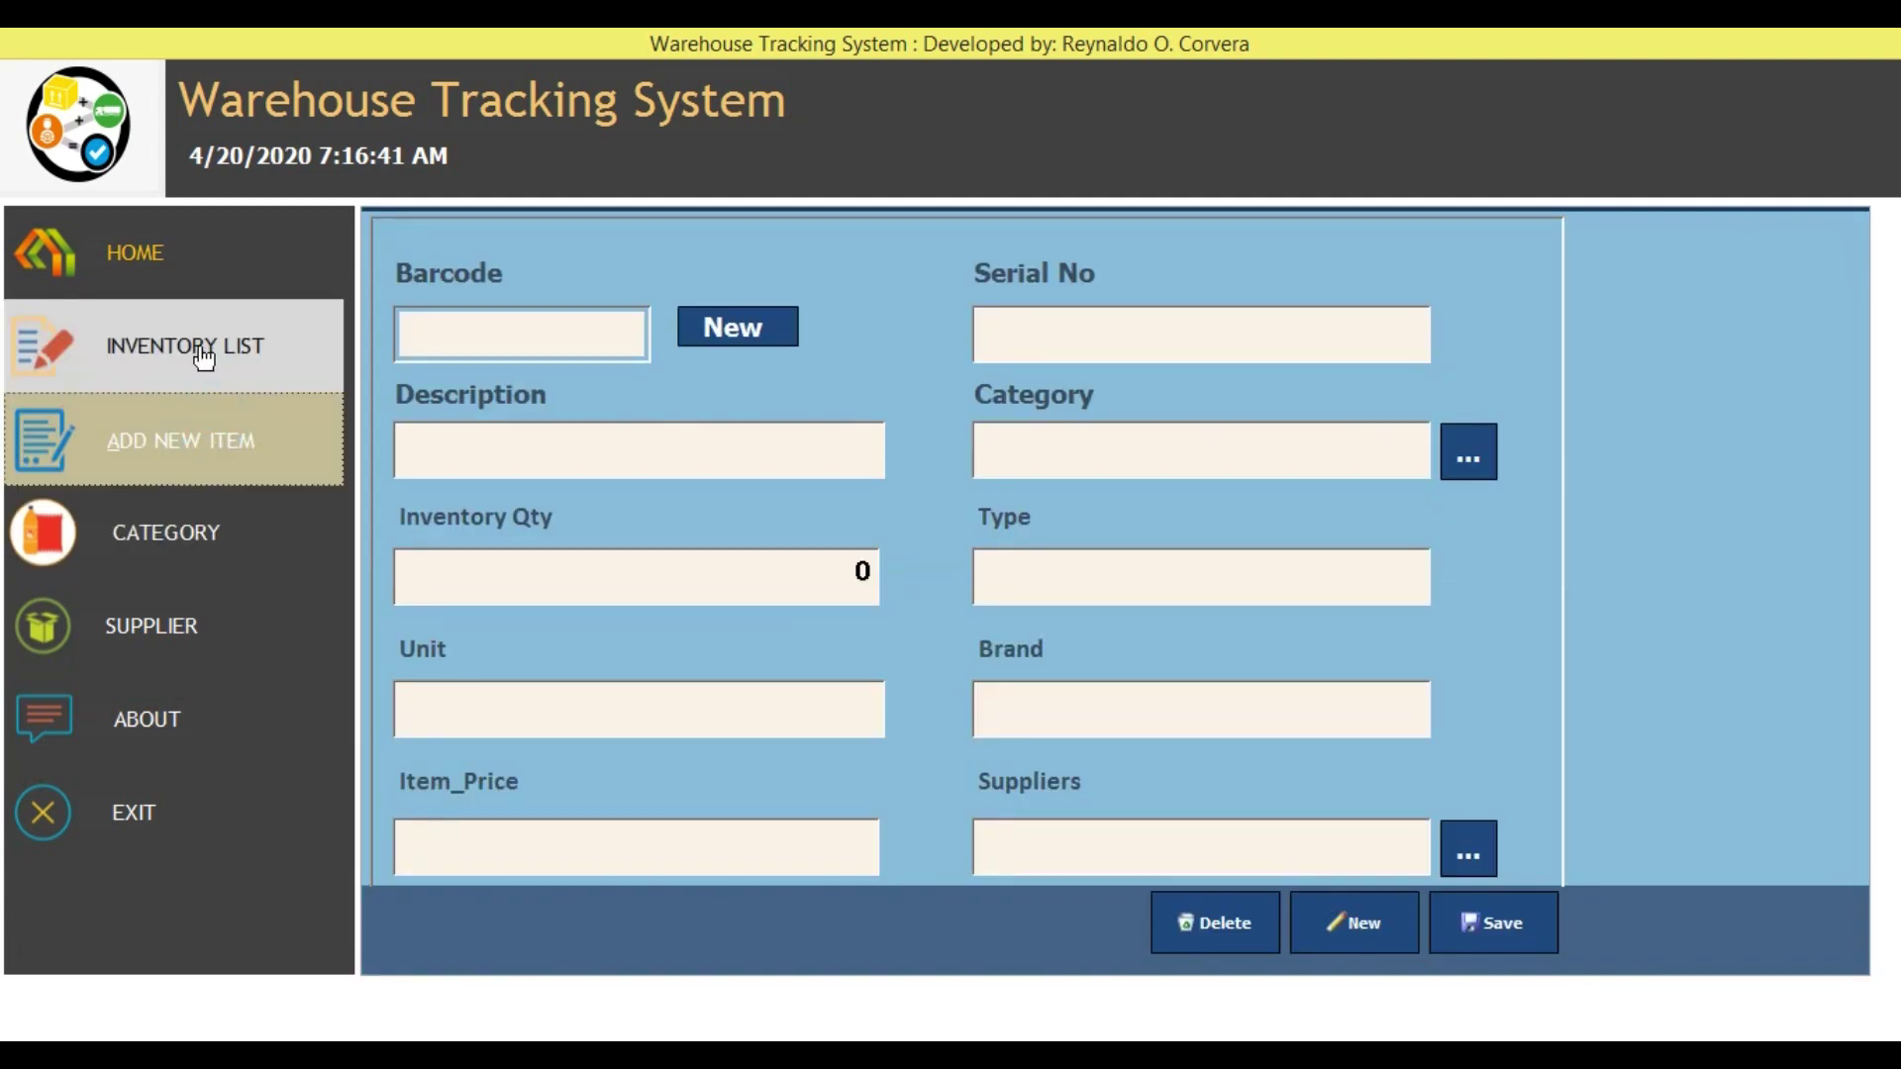
left_click(203, 357)
left_click(153, 285)
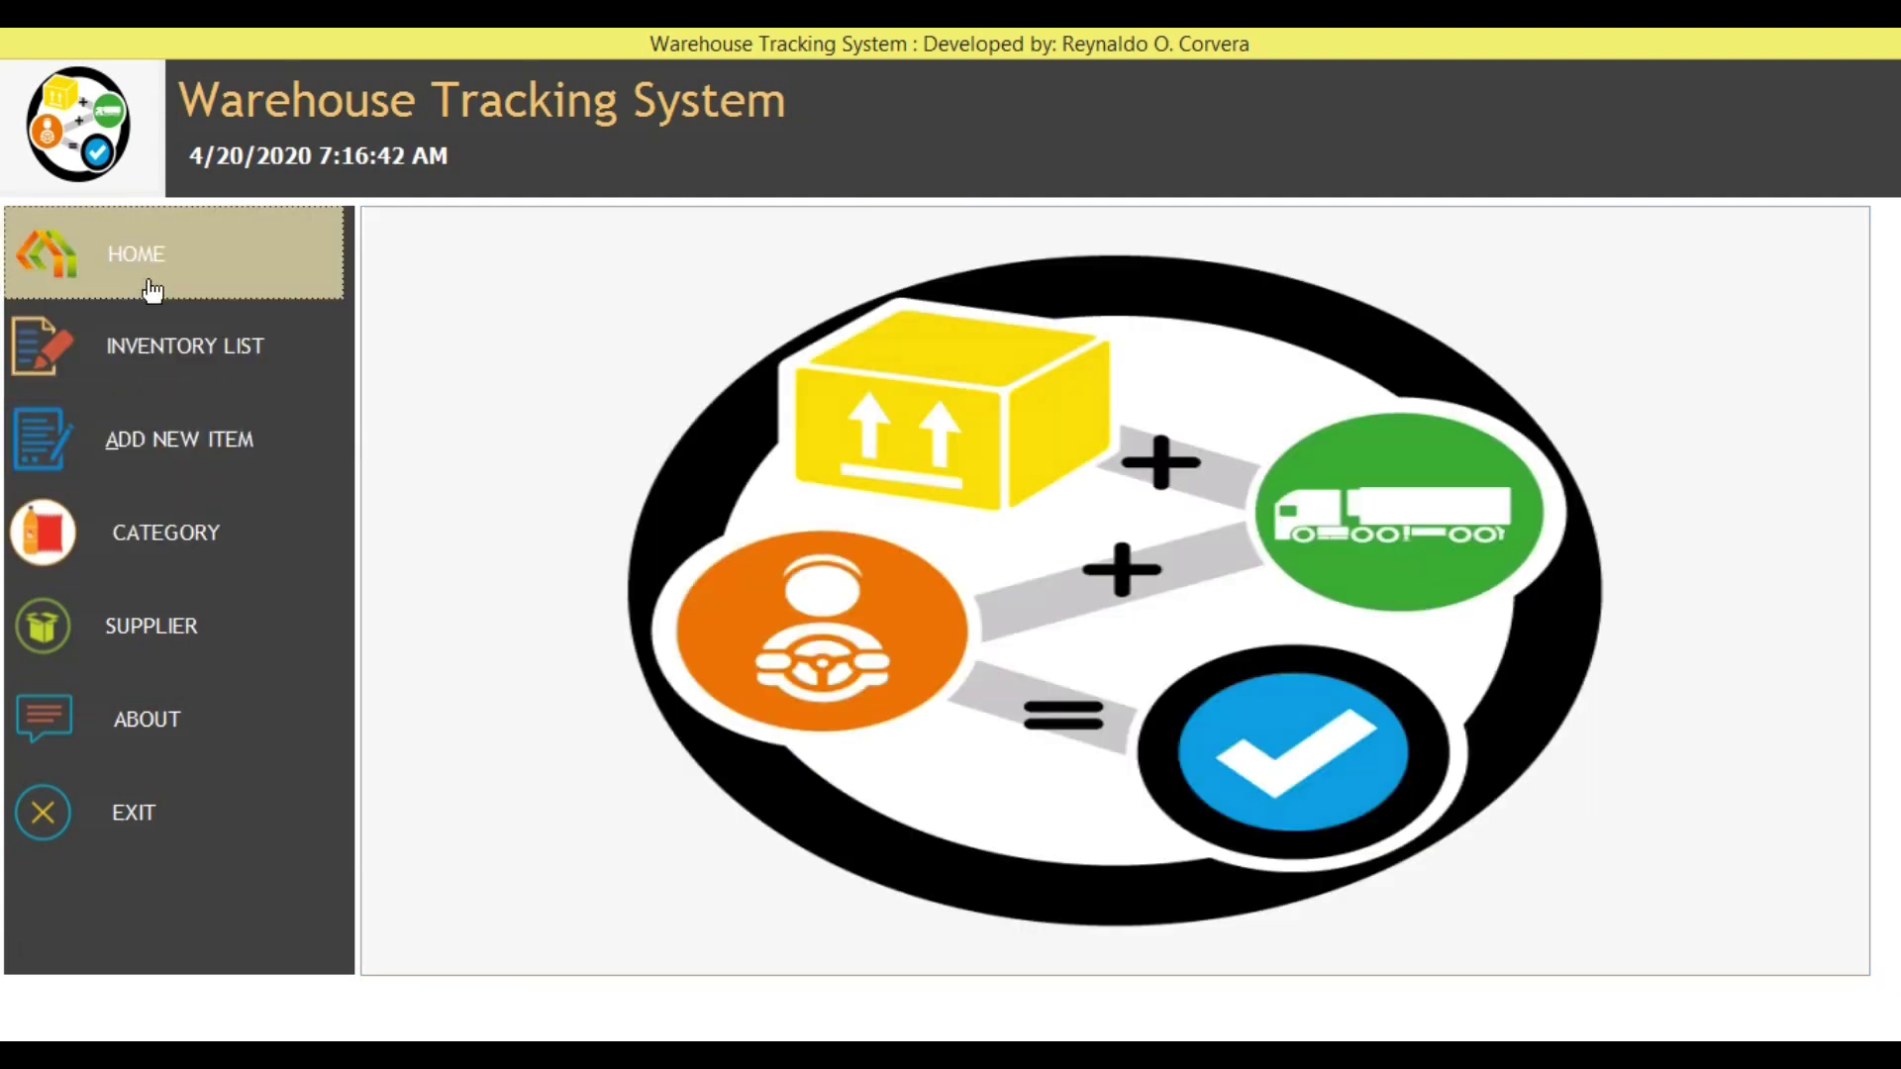
left_click(182, 368)
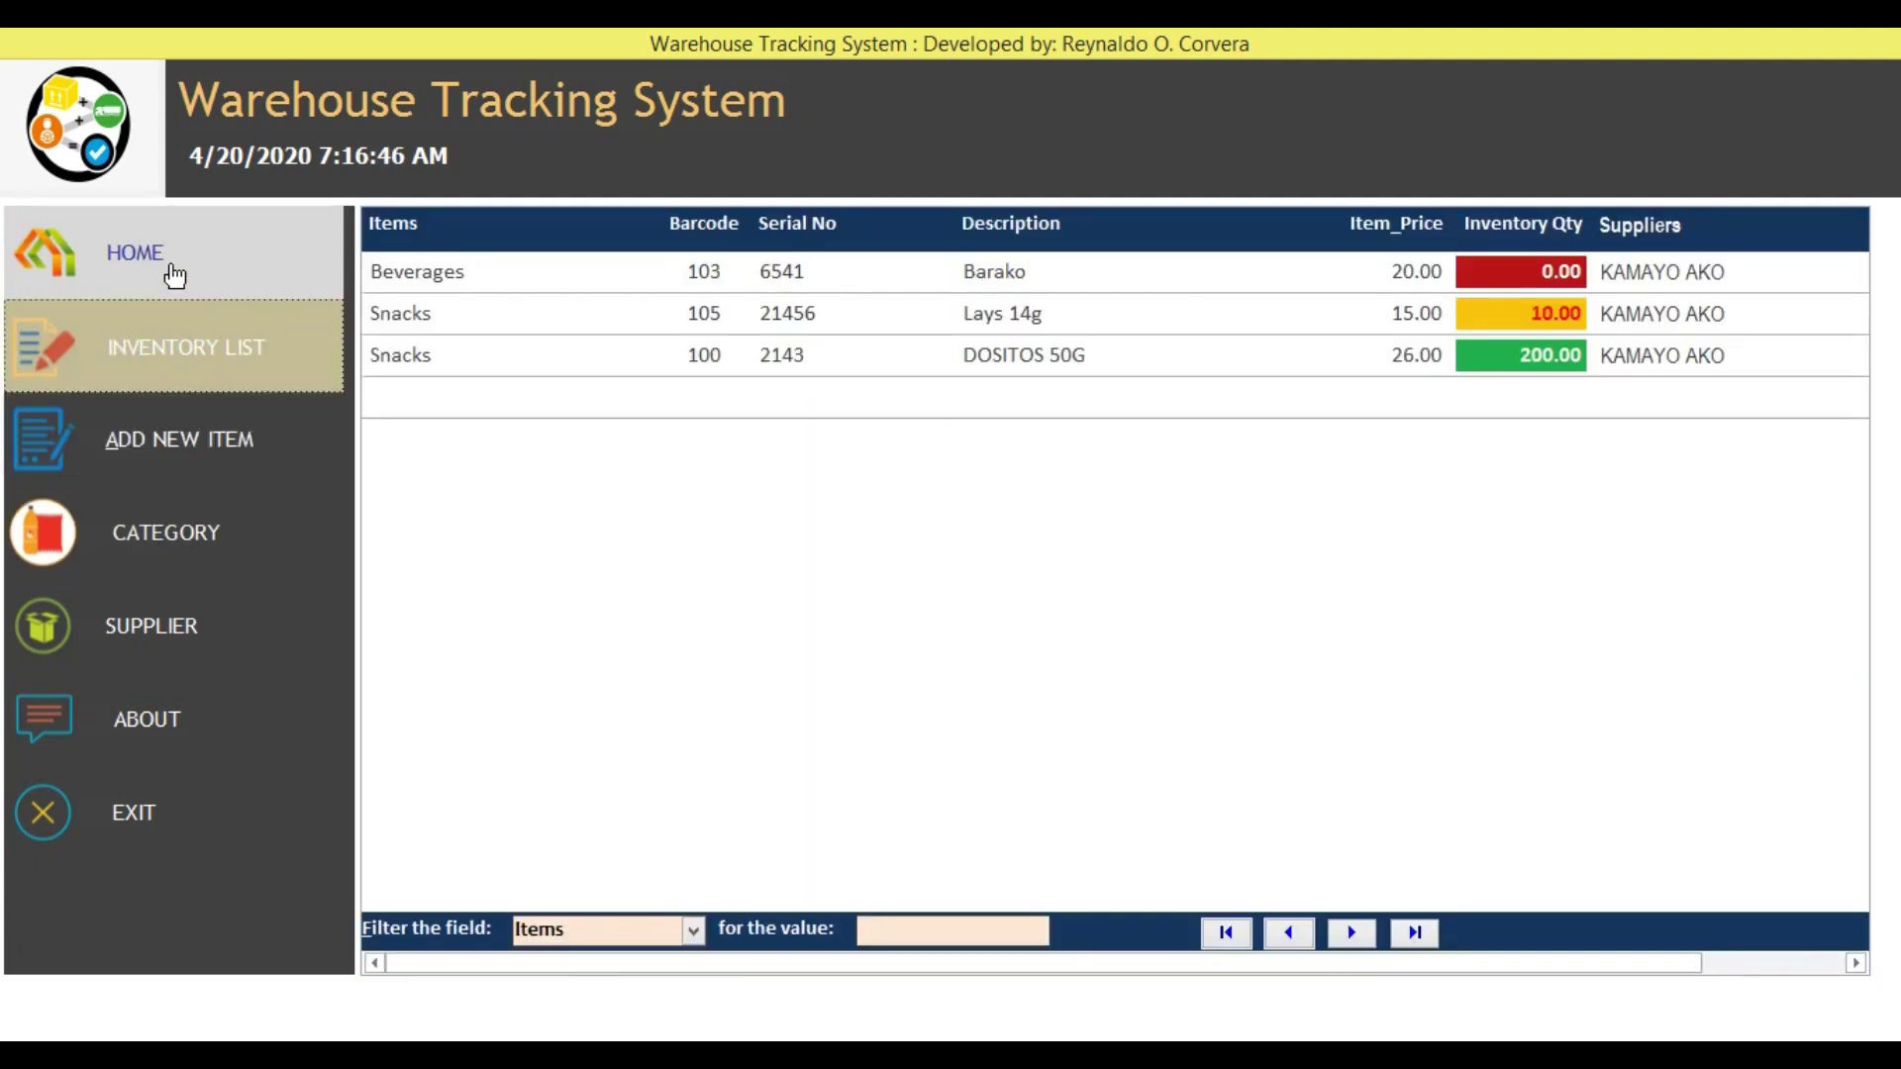